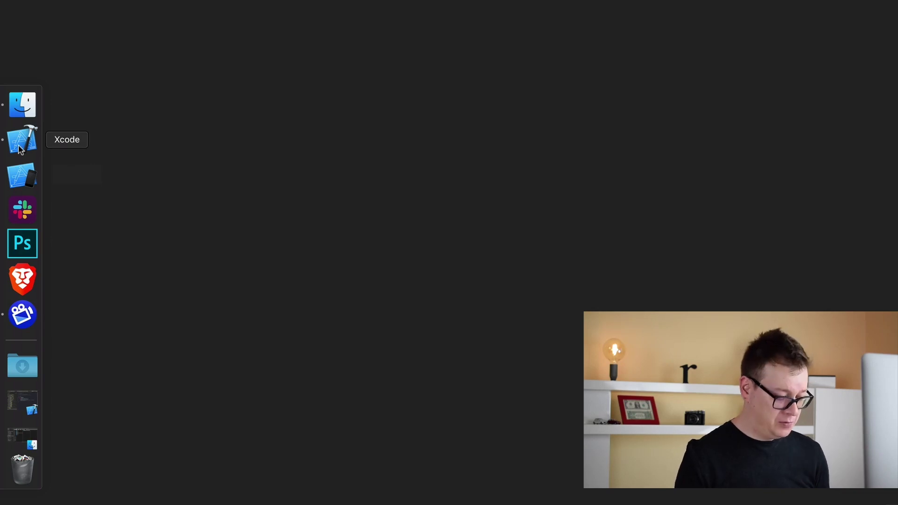
Step: Create the Single View App 'UIStackViewBackgroundColor' with Git, saved in 04_07 > Code
{"action": "left_click", "coordinate": [21, 144]}
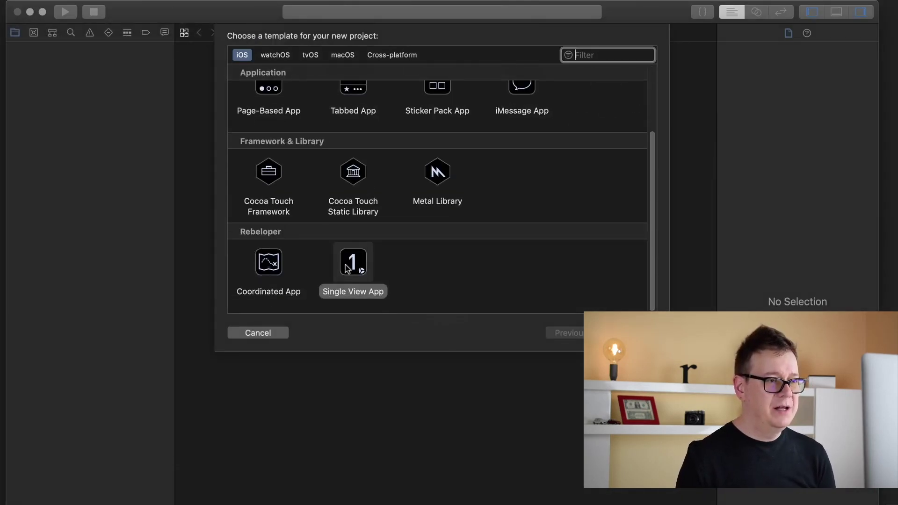
{"action": "key", "text": "Return"}
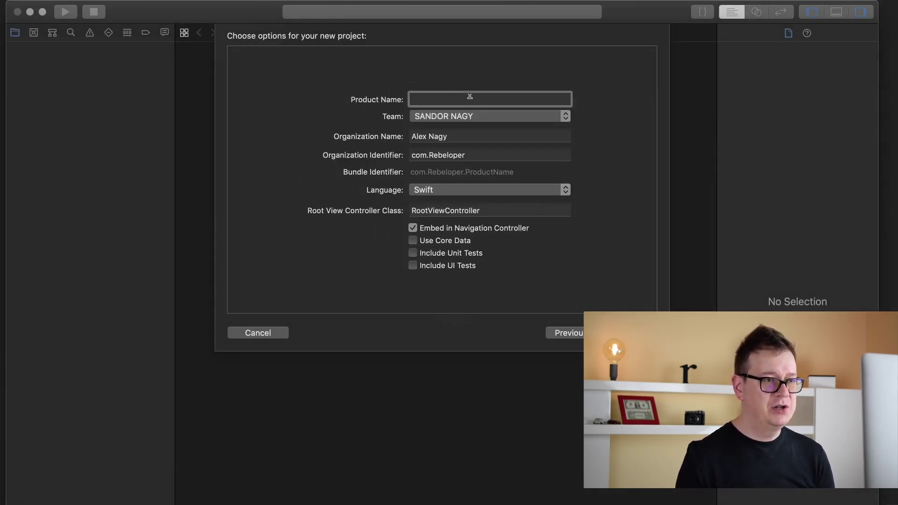
{"action": "type", "text": "UI"}
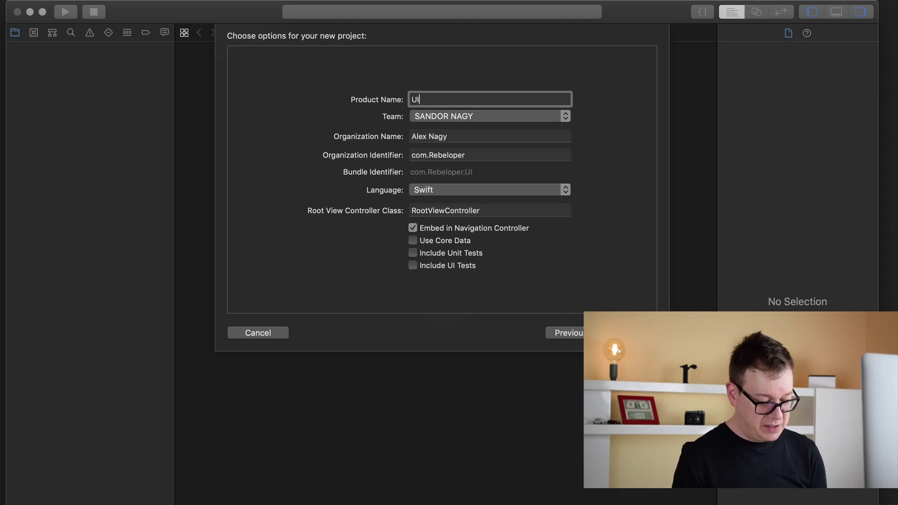
{"action": "type", "text": "Stacj"}
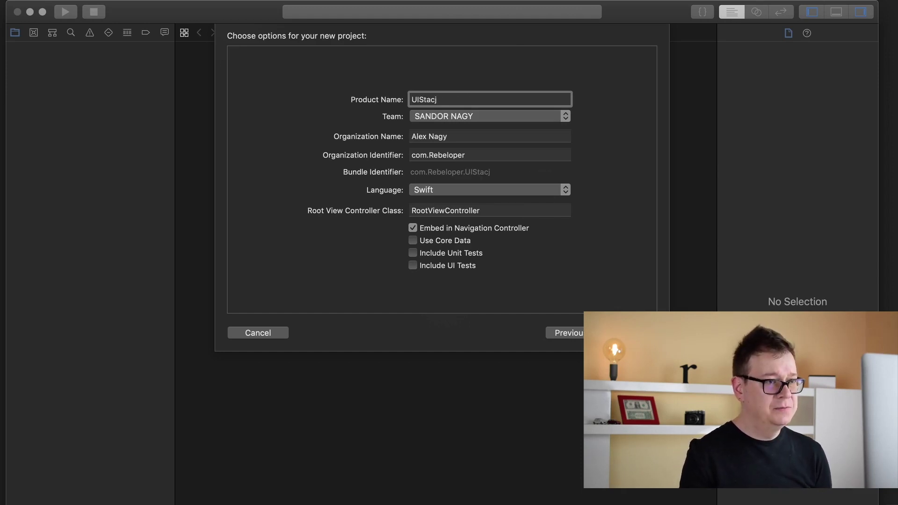
{"action": "key", "text": "BackSpace"}
{"action": "type", "text": "kViewBackgroundColor"}
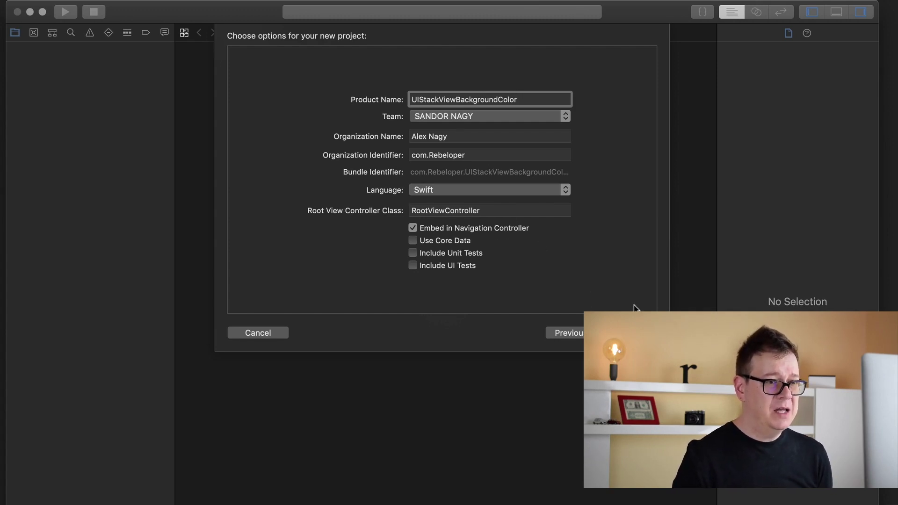
{"action": "key", "text": "Return"}
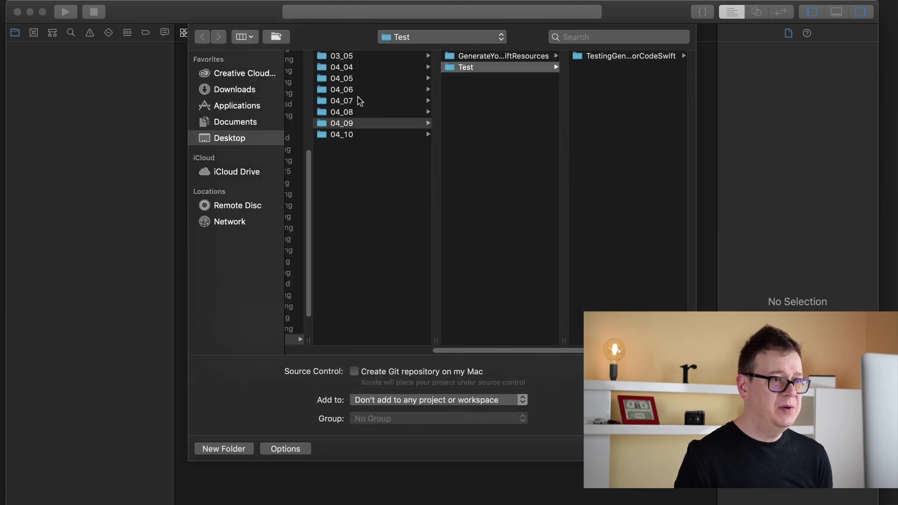
{"action": "left_click", "coordinate": [359, 101]}
{"action": "left_click", "coordinate": [483, 57]}
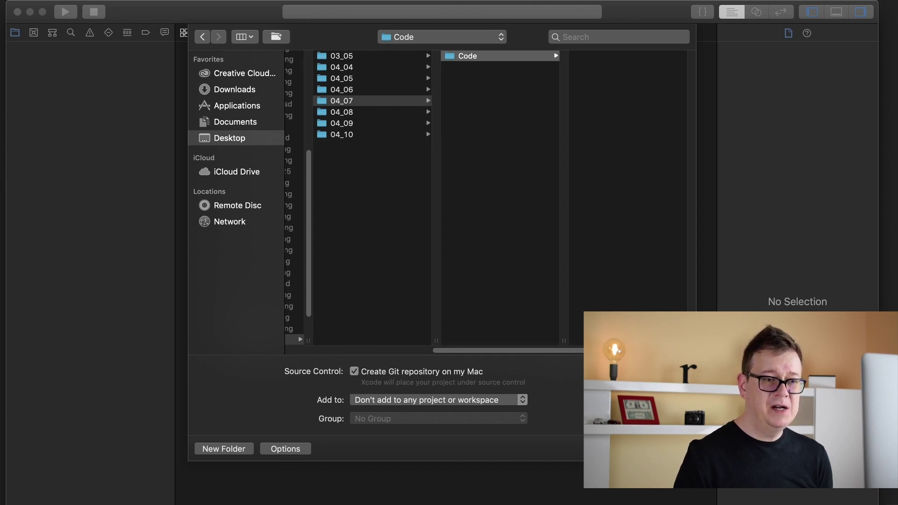
{"action": "key", "text": "Return"}
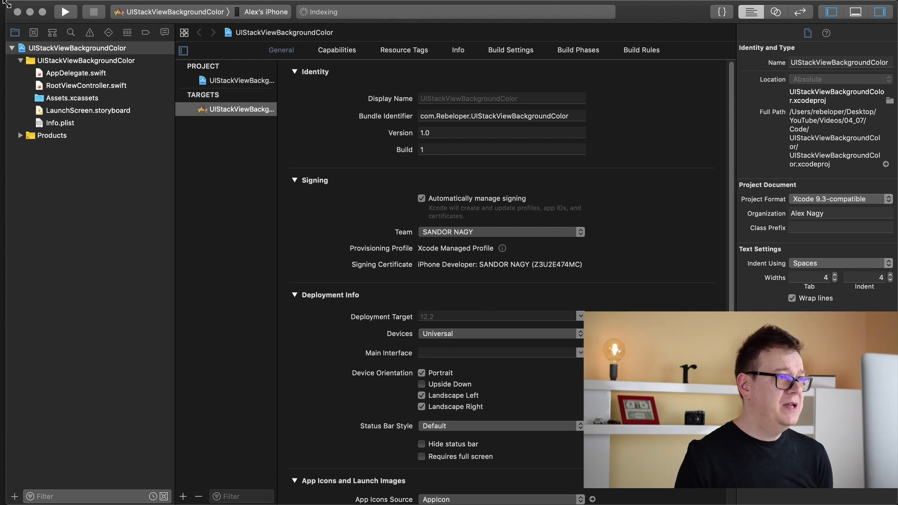
{"action": "left_click_drag", "start_coordinate": [6, 4], "coordinate": [3, 2]}
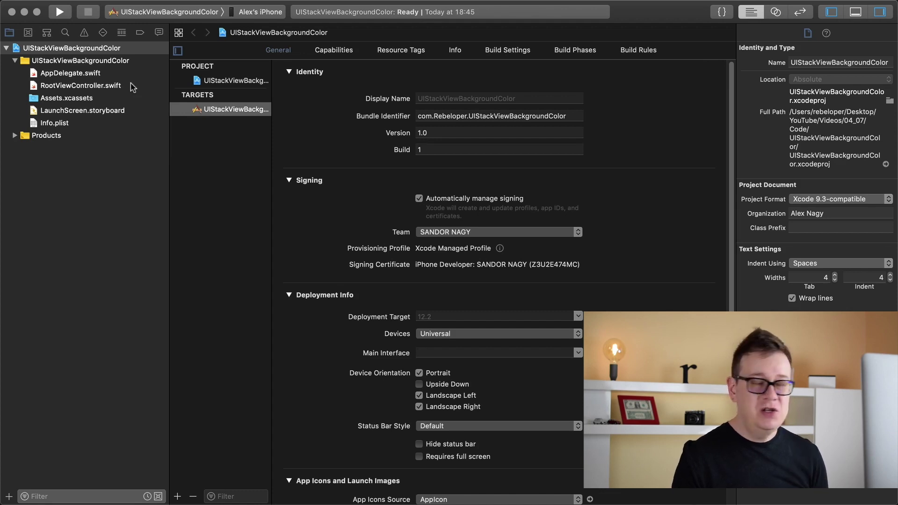
Step: Close Xcode and open the UIStackViewBackgroundColor project folder in Finder
{"action": "left_click", "coordinate": [12, 12]}
{"action": "mouse_move", "coordinate": [22, 122]}
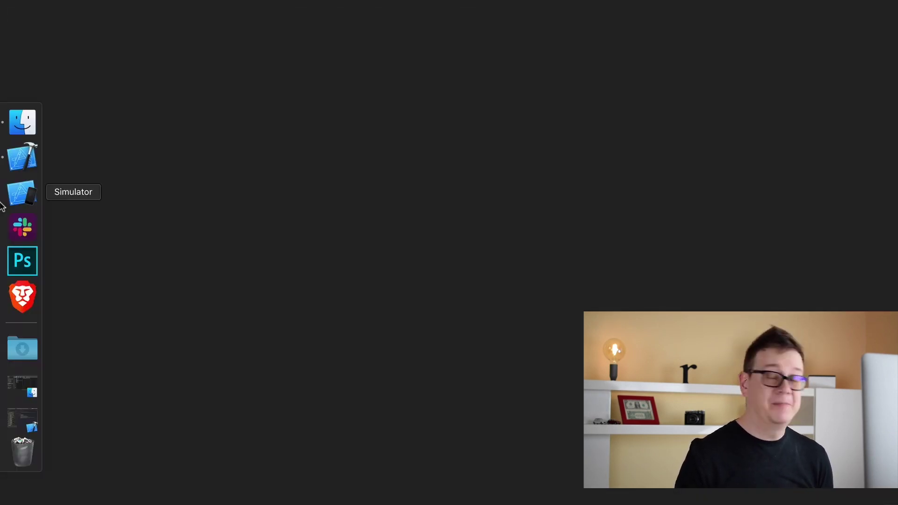
{"action": "left_click", "coordinate": [19, 124]}
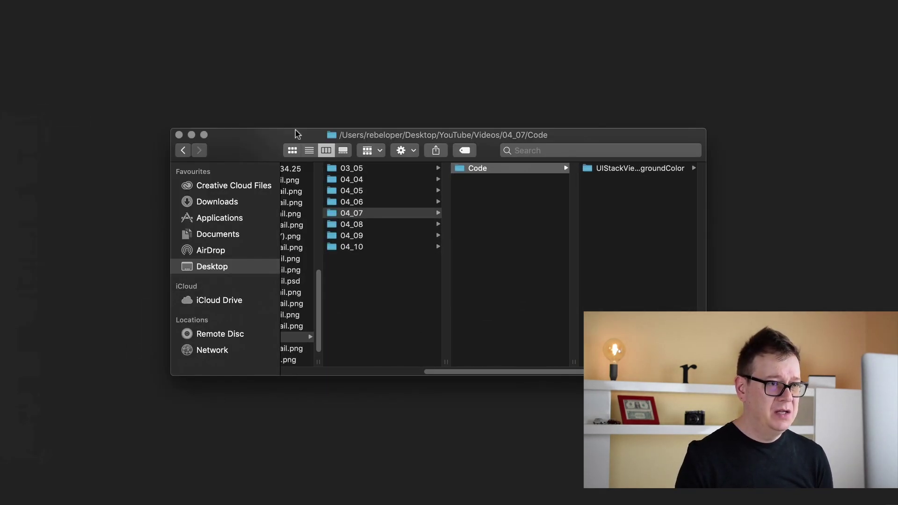
{"action": "left_click", "coordinate": [649, 169]}
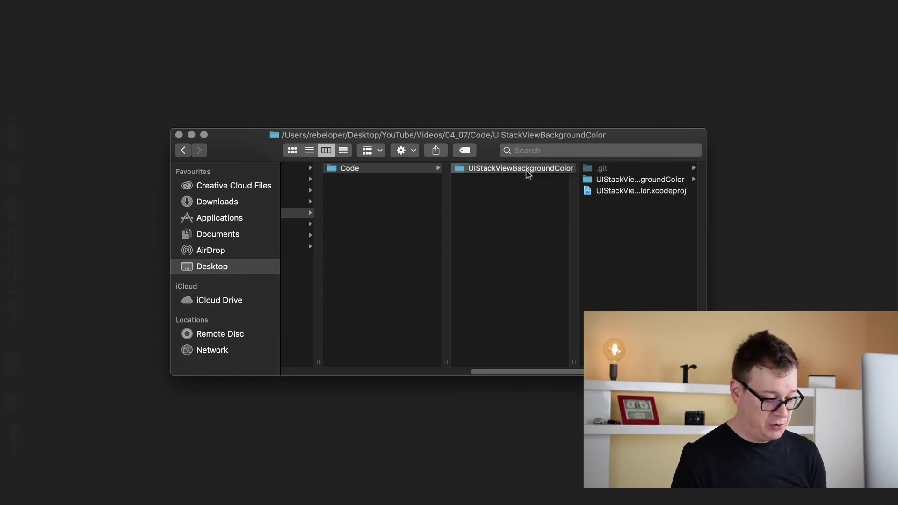
{"action": "key", "text": "super+space"}
{"action": "type", "text": "scr"}
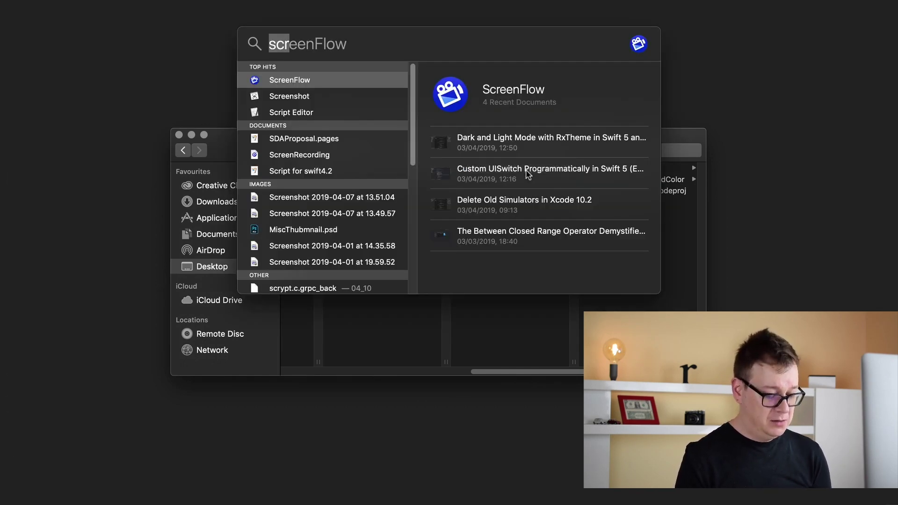
Step: Open Terminal and cd into the UIStackViewBackgroundColor project folder
{"action": "key", "text": "BackSpace"}
{"action": "key", "text": "BackSpace"}
{"action": "key", "text": "BackSpace"}
{"action": "type", "text": "ter"}
{"action": "key", "text": "Return"}
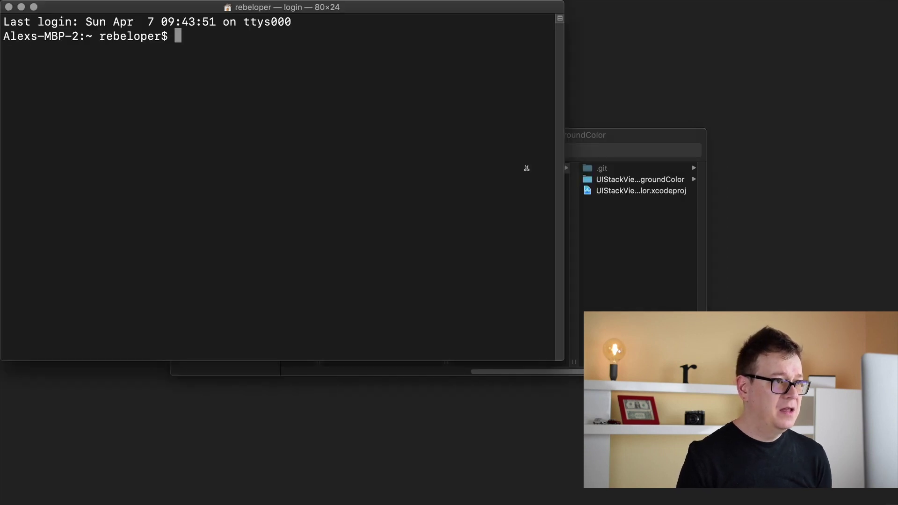
{"action": "type", "text": "cd"}
{"action": "left_click", "coordinate": [634, 243]}
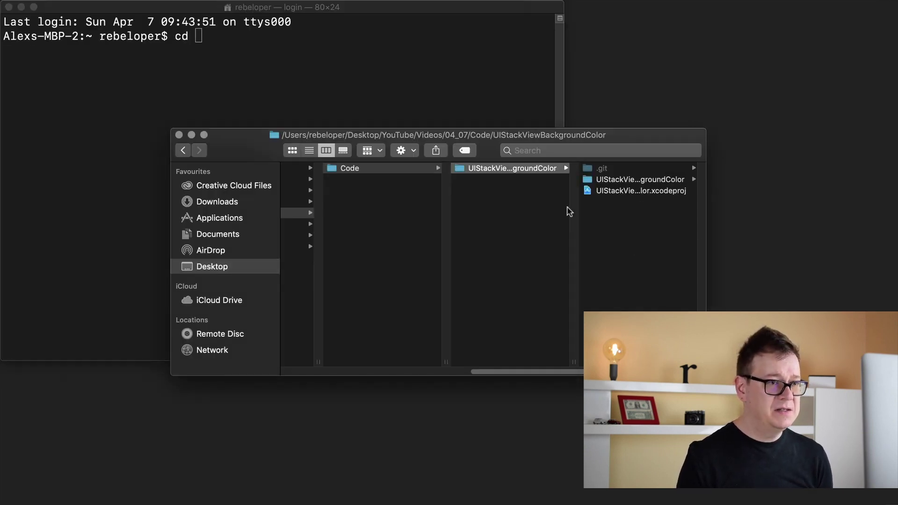
{"action": "left_click_drag", "start_coordinate": [518, 175], "coordinate": [476, 83]}
{"action": "left_click", "coordinate": [479, 75]}
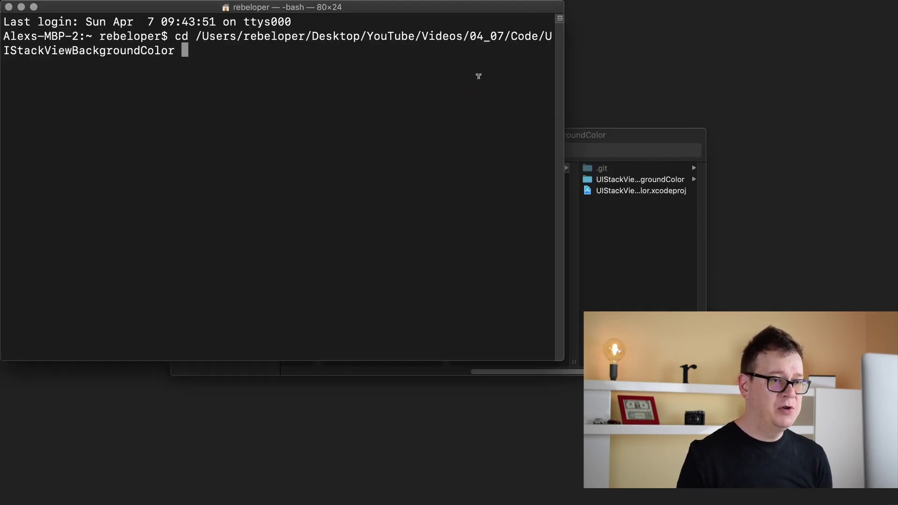
{"action": "key", "text": "Return"}
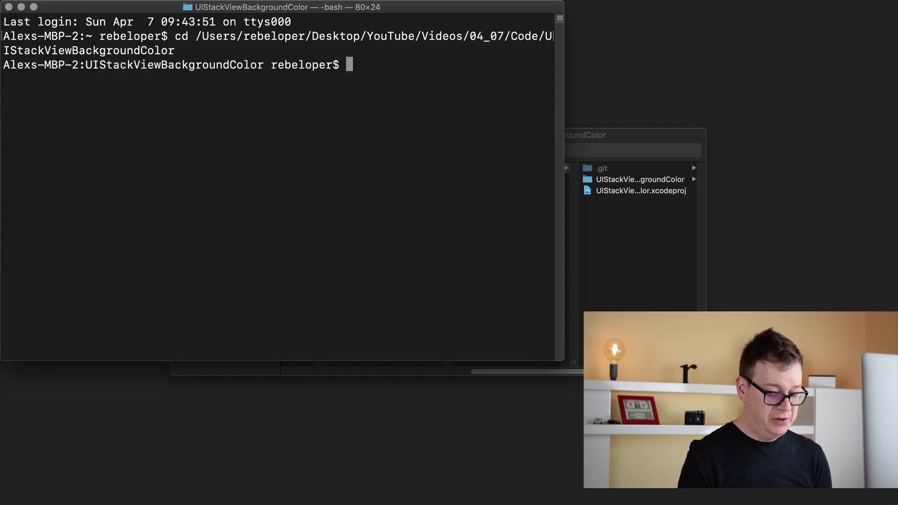
{"action": "type", "text": "pod inst"}
Step: Run pod init and open the generated Podfile in Xcode
{"action": "key", "text": "BackSpace"}
{"action": "key", "text": "BackSpace"}
{"action": "type", "text": "it"}
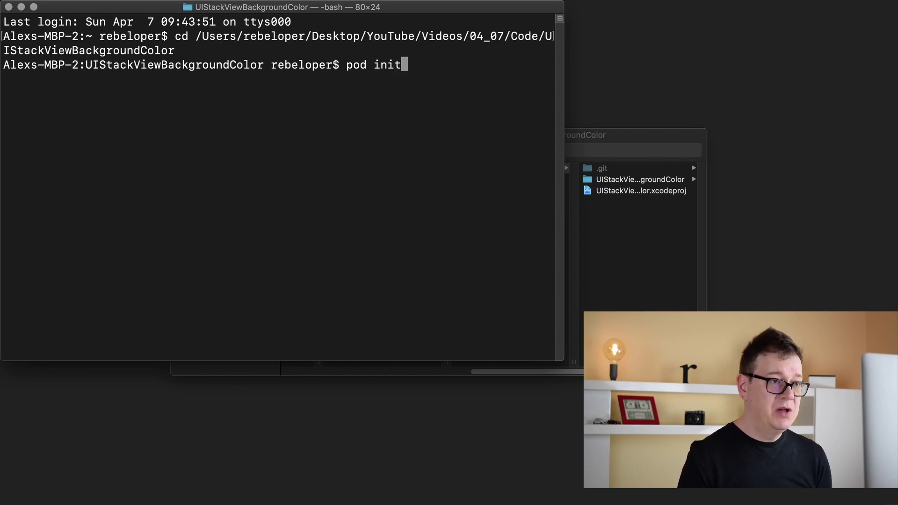
{"action": "key", "text": "Return"}
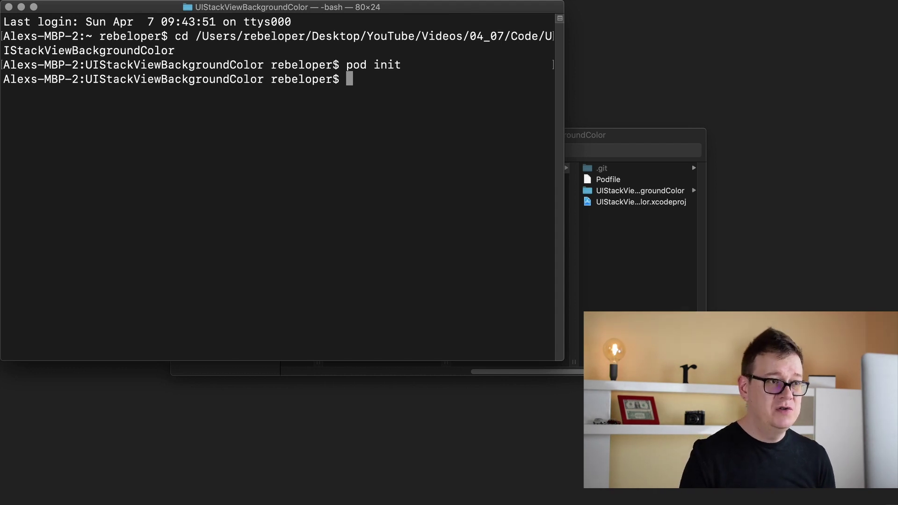
{"action": "left_click", "coordinate": [651, 277]}
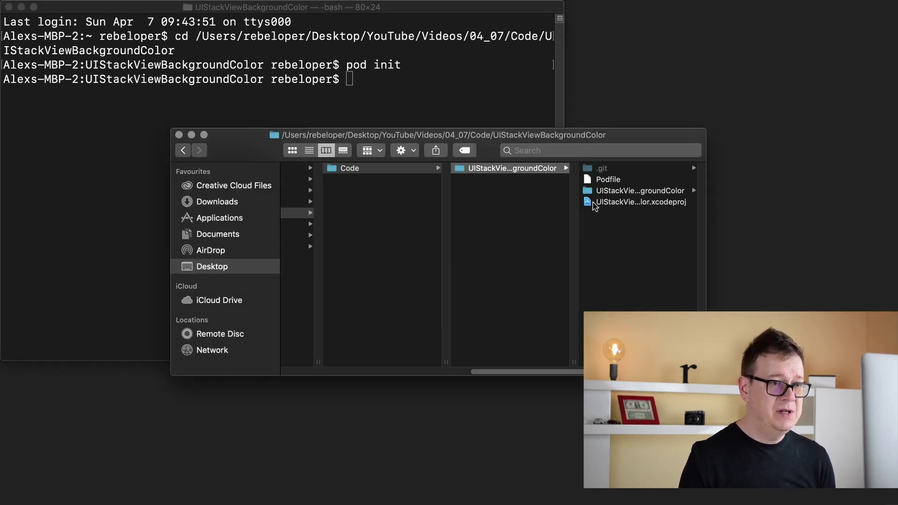
{"action": "mouse_move", "coordinate": [609, 181]}
{"action": "left_mouse_down"}
{"action": "mouse_move", "coordinate": [11, 140]}
{"action": "mouse_move", "coordinate": [22, 156]}
{"action": "left_mouse_up"}
Step: Uncomment the Podfile platform line for iOS 12.0 and add pod 'TinyConstraints'
{"action": "left_click", "coordinate": [52, 69]}
{"action": "key", "text": "Delete"}
{"action": "key", "text": "Delete"}
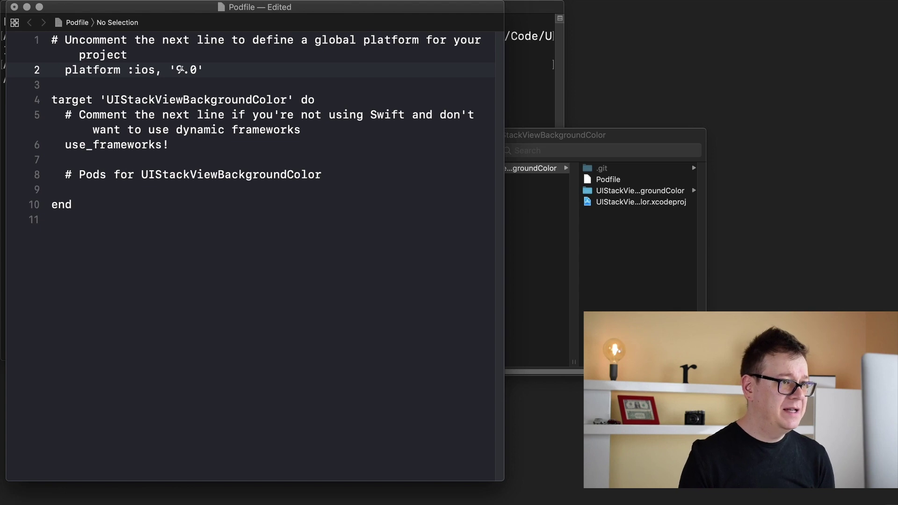
{"action": "type", "text": "2"}
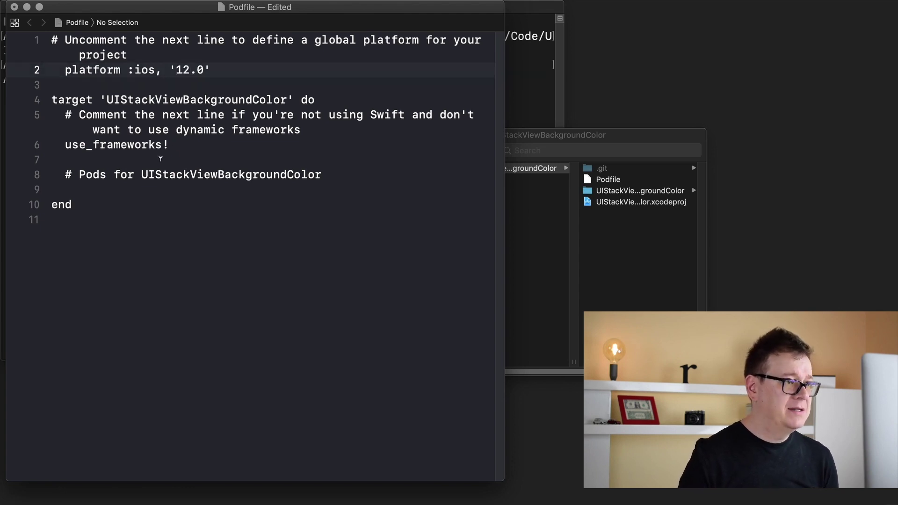
{"action": "key", "text": "Return"}
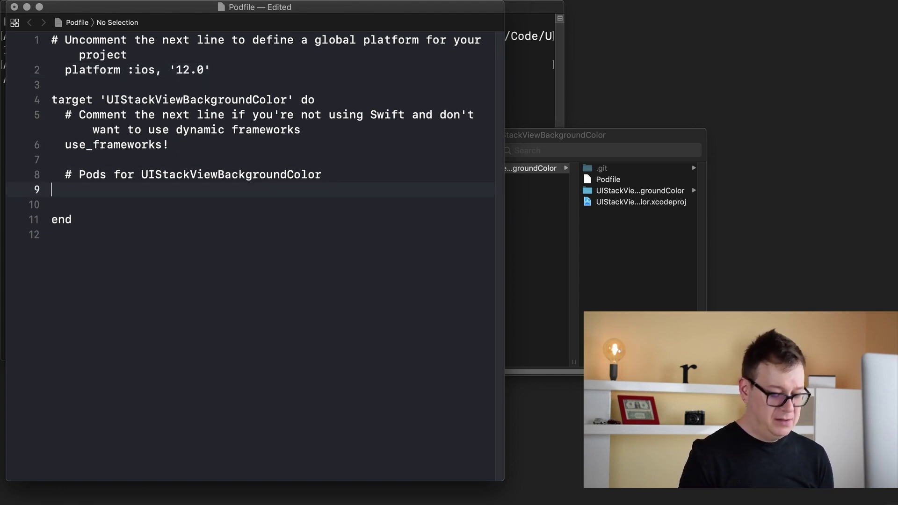
{"action": "key", "text": "Return"}
{"action": "type", "text": "pod '"}
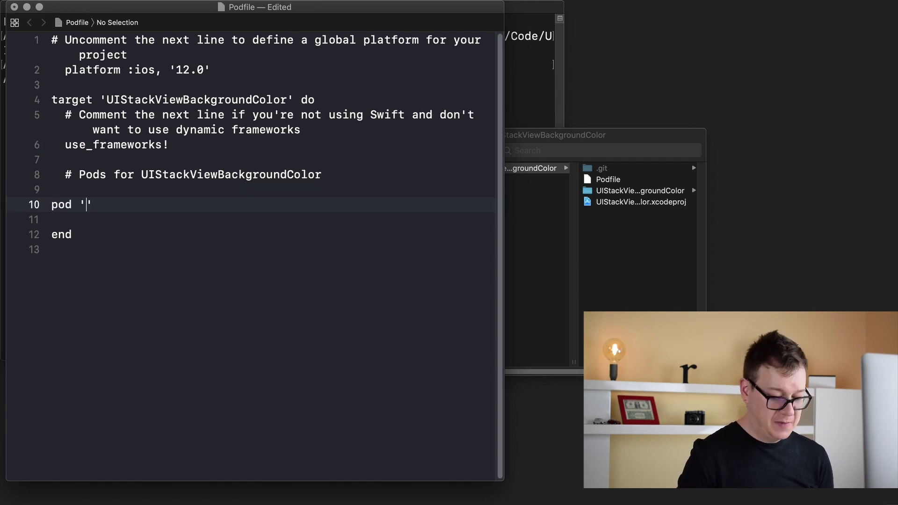
{"action": "type", "text": "TinyConstraints"}
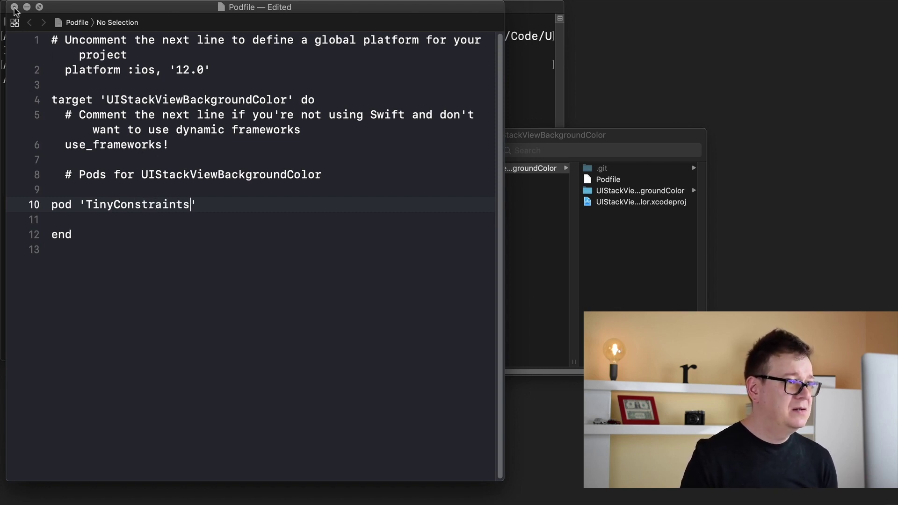
{"action": "left_click", "coordinate": [589, 245]}
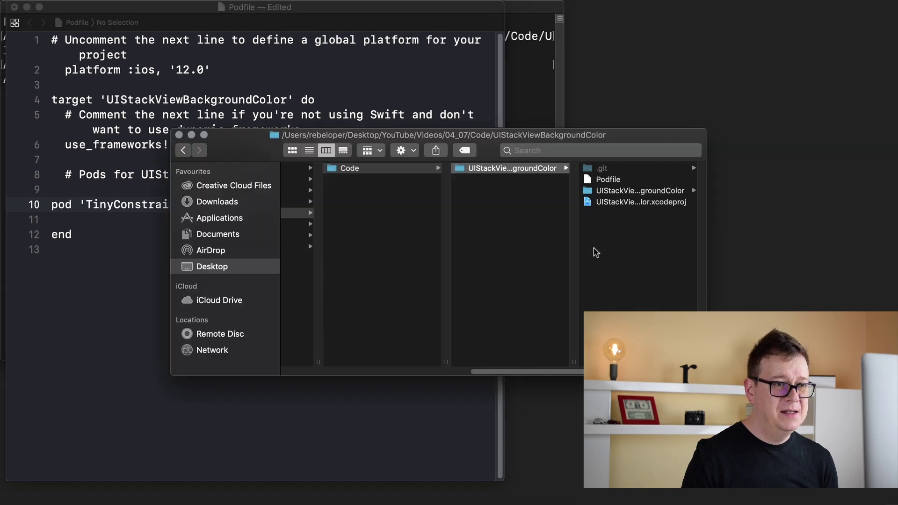
{"action": "left_click", "coordinate": [530, 122]}
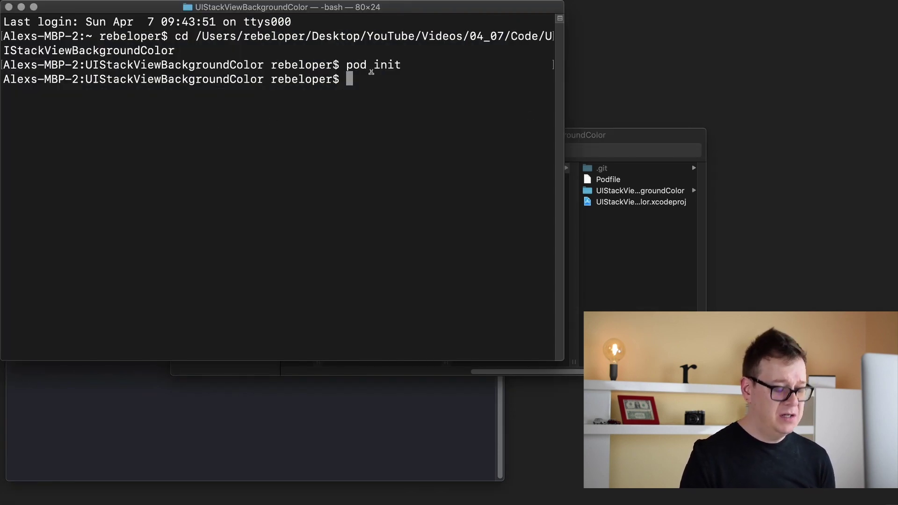
{"action": "type", "text": "pod install"}
Step: Run pod install, pin TinyConstraints to '~> 4.0.0', then rerun pod install
{"action": "key", "text": "Return"}
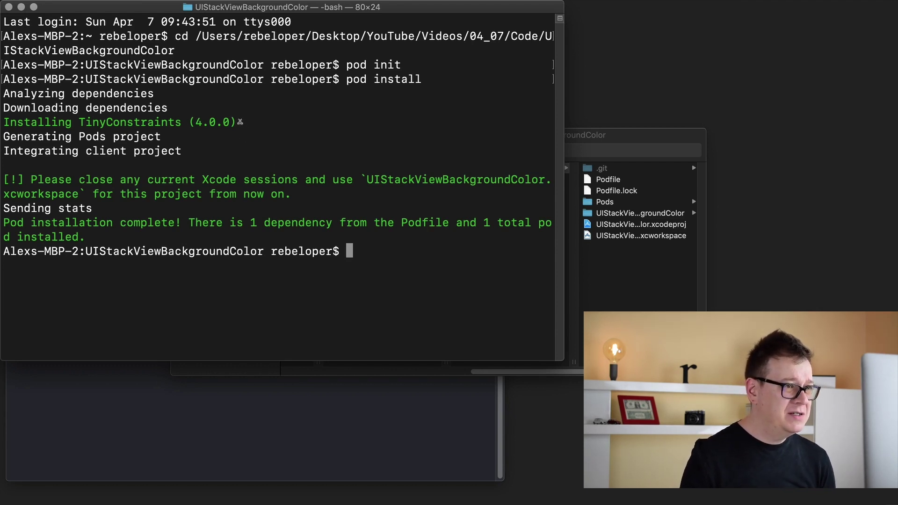
{"action": "left_click_drag", "start_coordinate": [229, 119], "coordinate": [194, 121]}
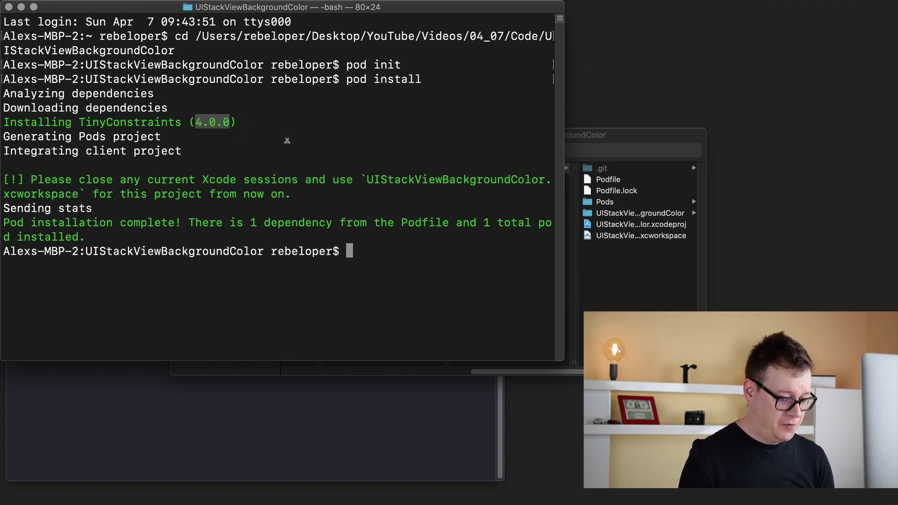
{"action": "left_click", "coordinate": [293, 405]}
{"action": "type", "text": "pod 'TinyConstraints',"}
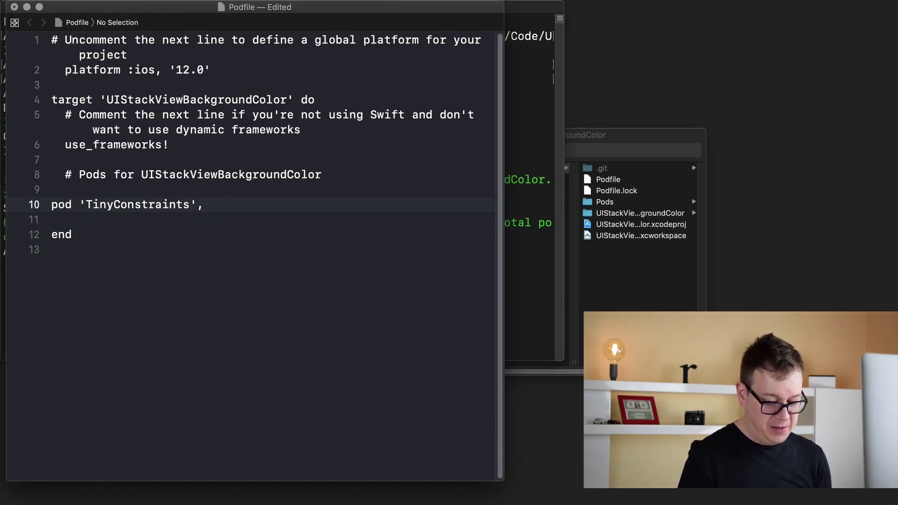
{"action": "type", "text": " \"~> 4.0.0"}
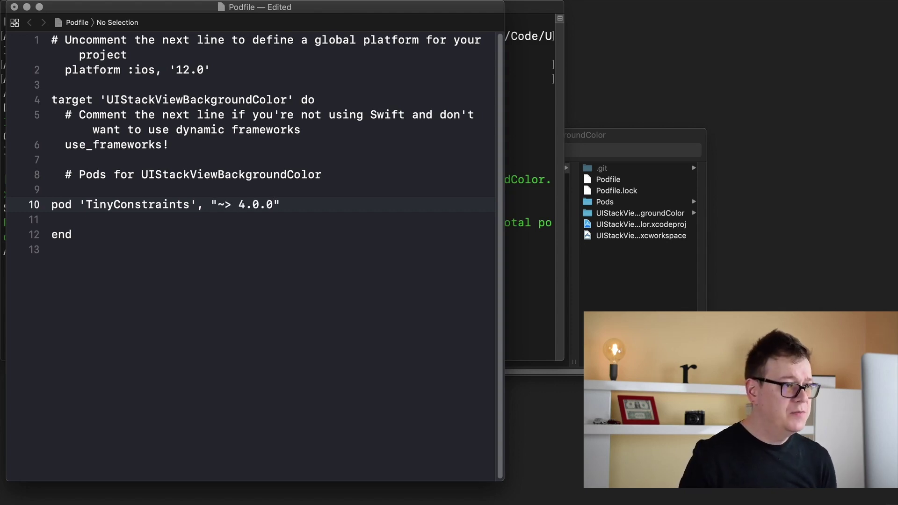
{"action": "left_click", "coordinate": [545, 273]}
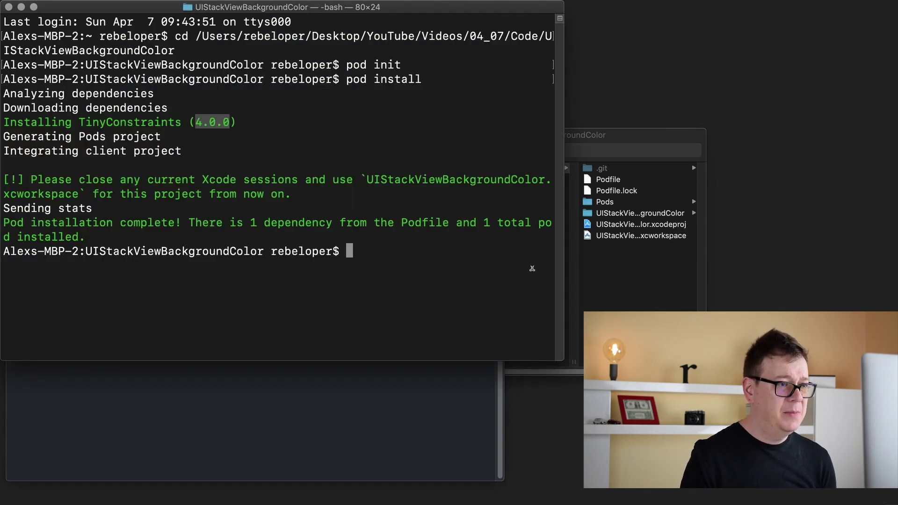
{"action": "key", "text": "Up"}
{"action": "key", "text": "Return"}
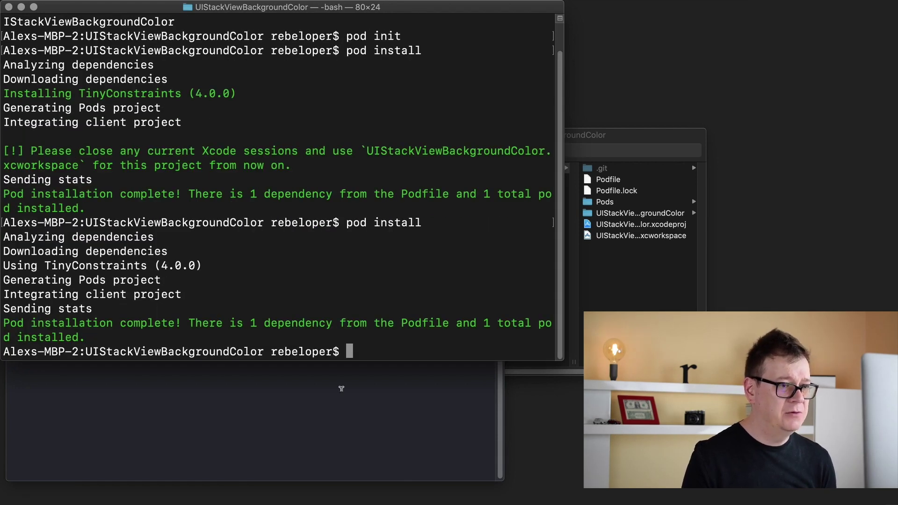
{"action": "left_click", "coordinate": [383, 419]}
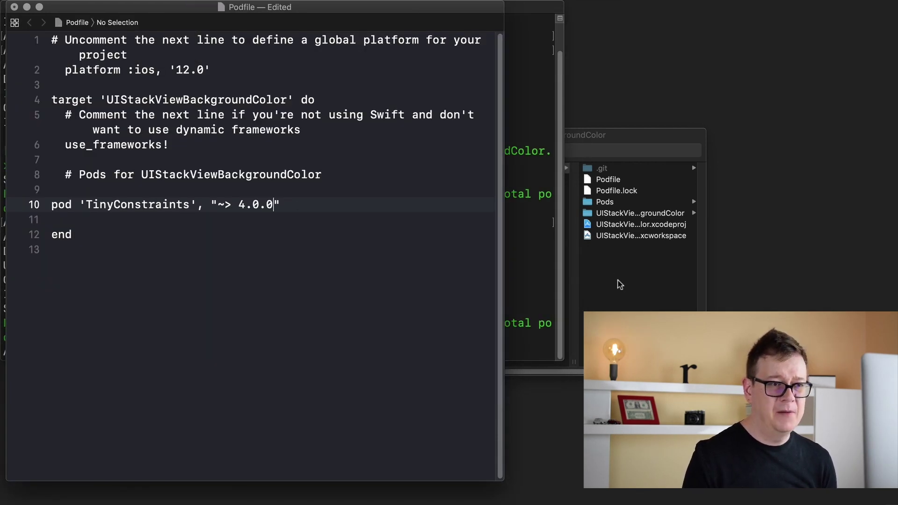
{"action": "left_click", "coordinate": [619, 287]}
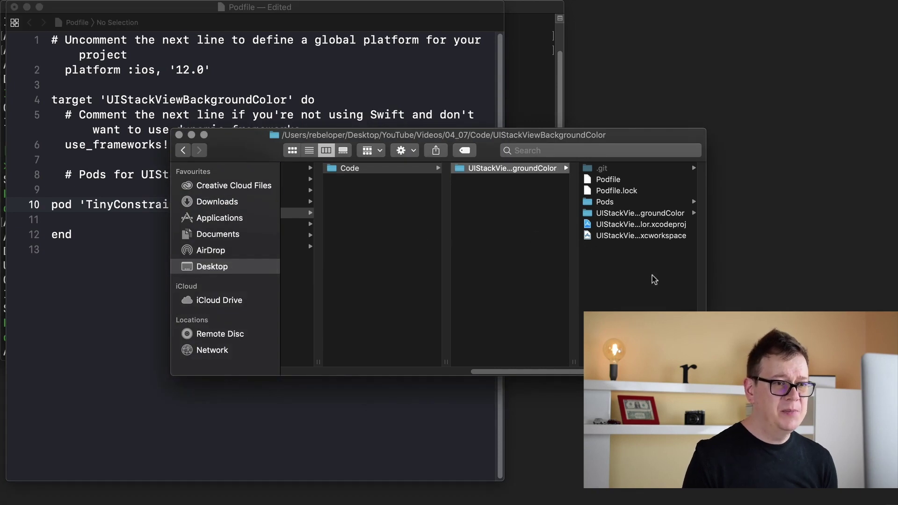
Step: Open UIStackViewBackgroundColor.xcworkspace in Xcode and maximize the window
{"action": "left_click", "coordinate": [608, 238]}
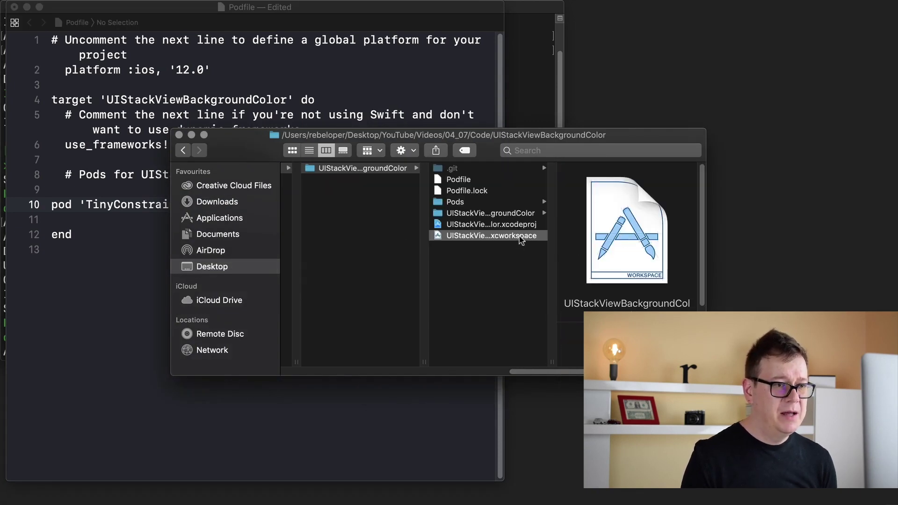
{"action": "double_click", "coordinate": [520, 240]}
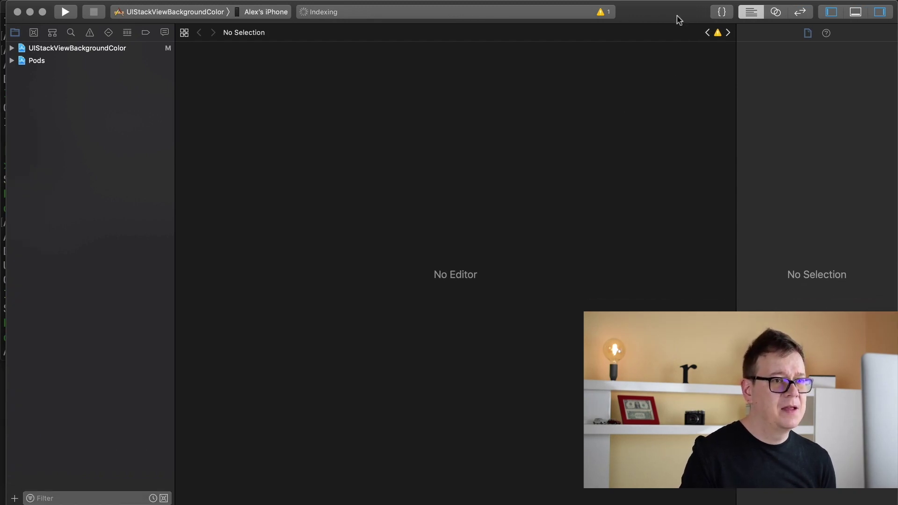
{"action": "left_click_drag", "start_coordinate": [677, 17], "coordinate": [672, 17]}
{"action": "left_click_drag", "start_coordinate": [883, 502], "coordinate": [897, 502]}
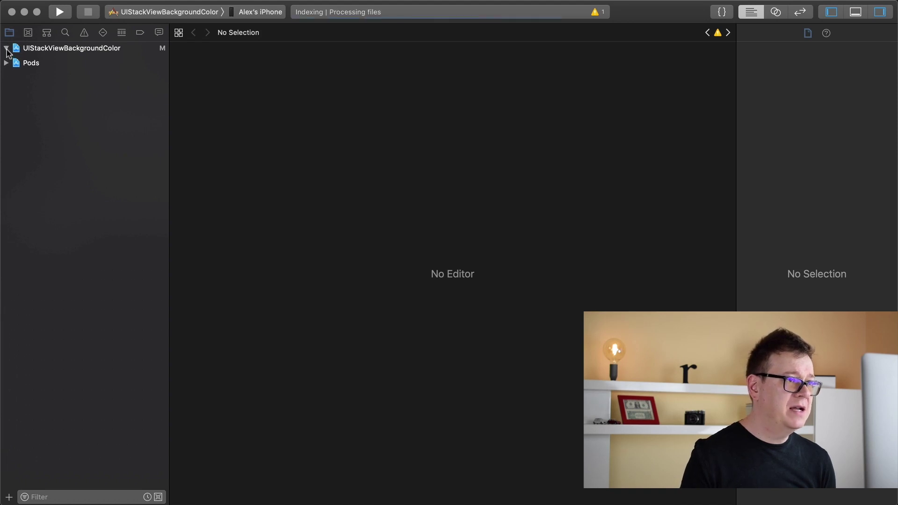
Step: Open RootViewController.swift and add blank lines inside the class
{"action": "left_click", "coordinate": [15, 60]}
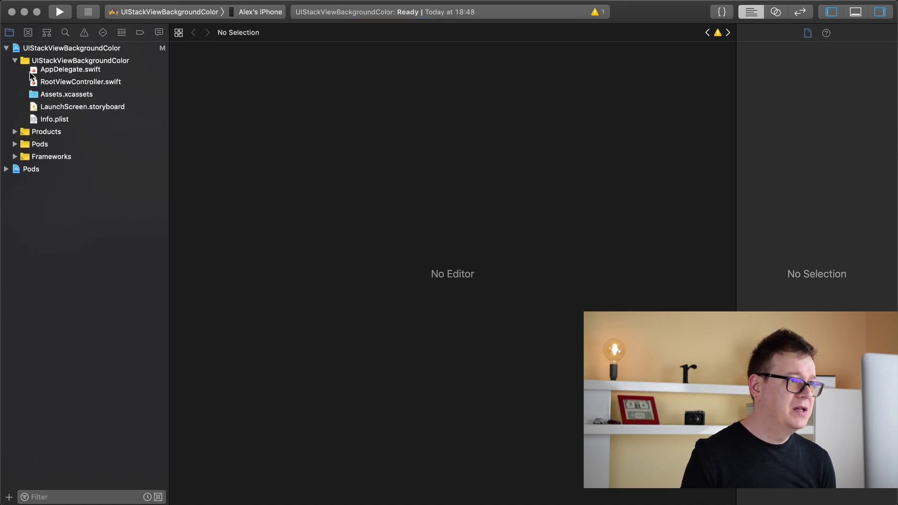
{"action": "left_click", "coordinate": [79, 88]}
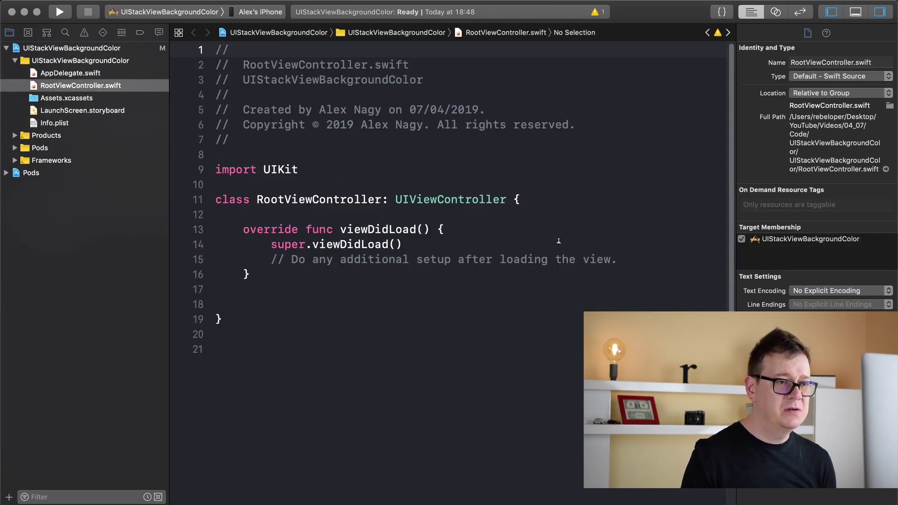
{"action": "left_click", "coordinate": [539, 199]}
{"action": "key", "text": "Return"}
{"action": "key", "text": "Return"}
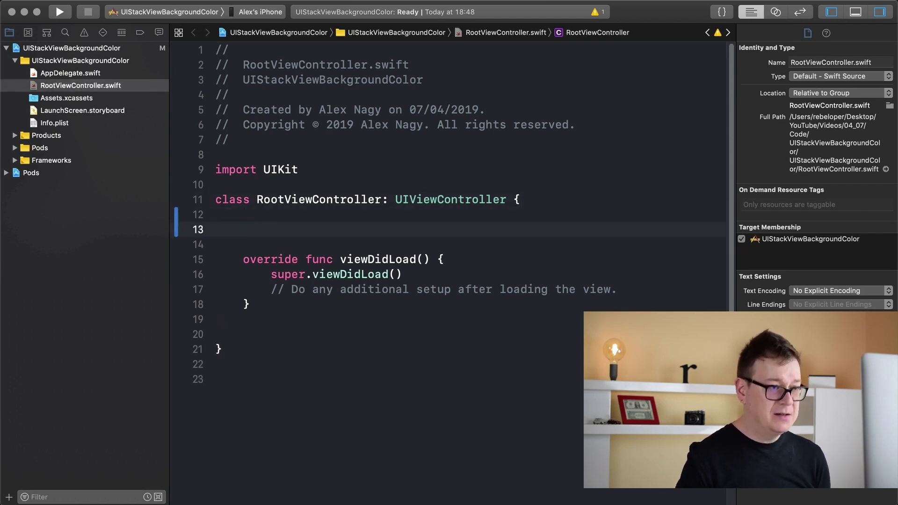
{"action": "scroll", "coordinate": [372, 219], "scroll_direction": "down", "scroll_amount": 5}
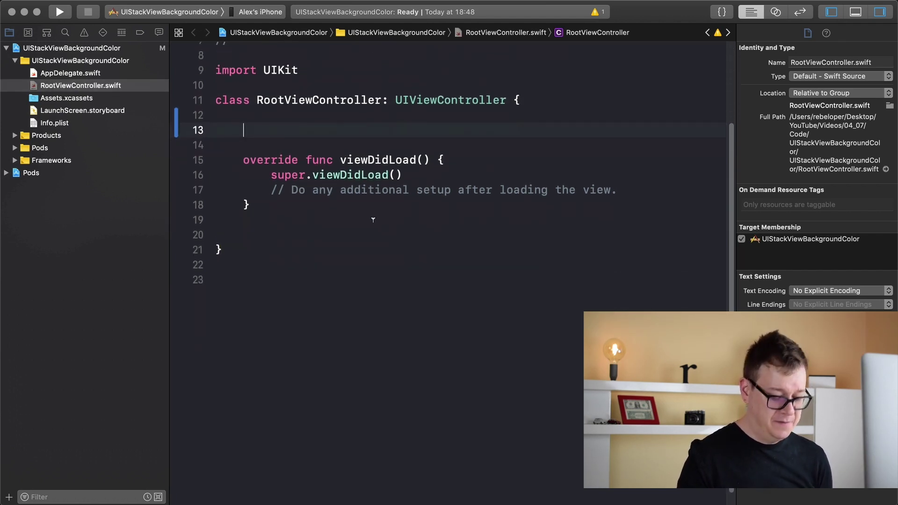
{"action": "type", "text": "lazy var "}
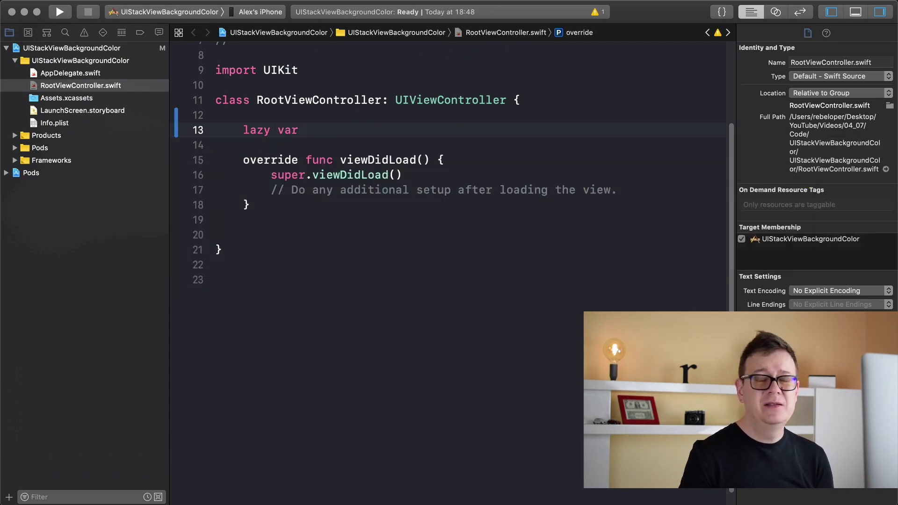
{"action": "type", "text": "tutorialStackView:"}
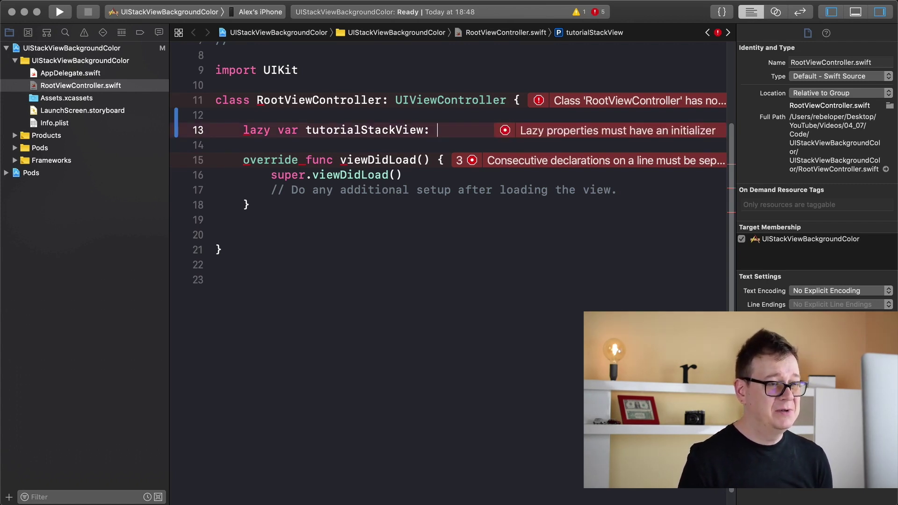
{"action": "type", "text": "UISt"}
Step: Add 'lazy var tutorialStackView: UIStackView' whose closure creates and returns a UIStackView()
{"action": "key", "text": "Down"}
{"action": "key", "text": "Return"}
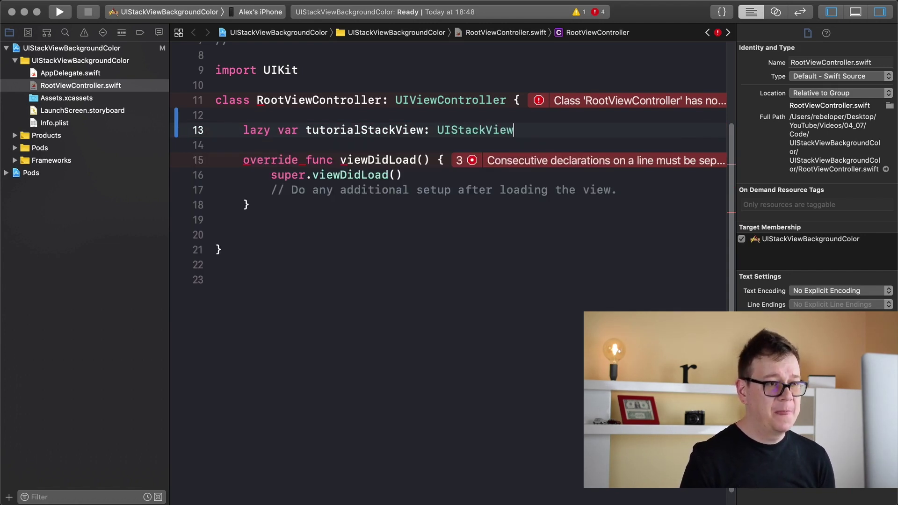
{"action": "type", "text": " = {"}
{"action": "key", "text": "Return"}
{"action": "key", "text": "Down"}
{"action": "type", "text": "()"}
{"action": "key", "text": "Up"}
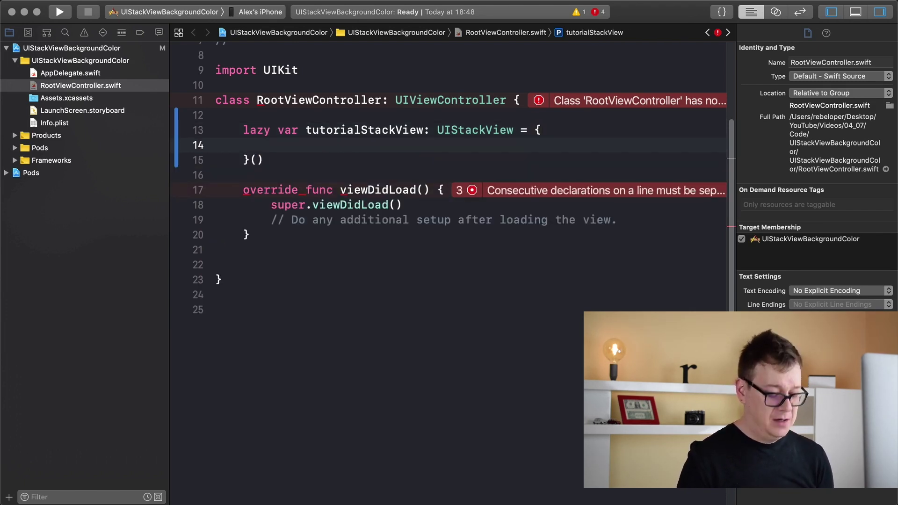
{"action": "type", "text": "let st"}
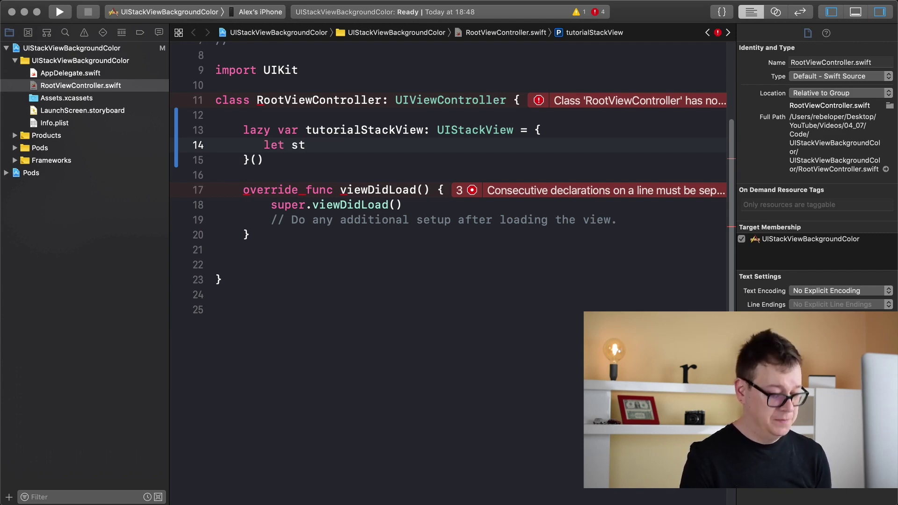
{"action": "type", "text": "ackView = "}
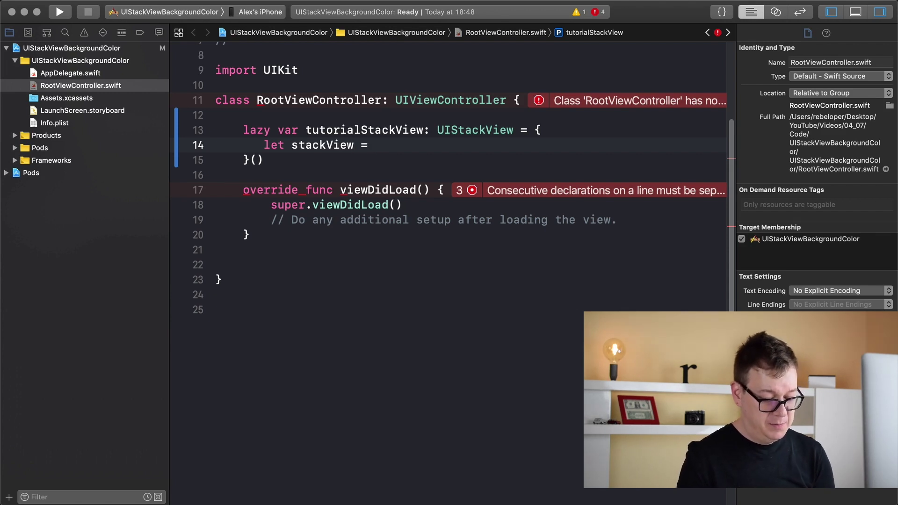
{"action": "type", "text": "UI"}
{"action": "key", "text": "Return"}
{"action": "type", "text": "()"}
{"action": "key", "text": "Return"}
{"action": "type", "text": "ret"}
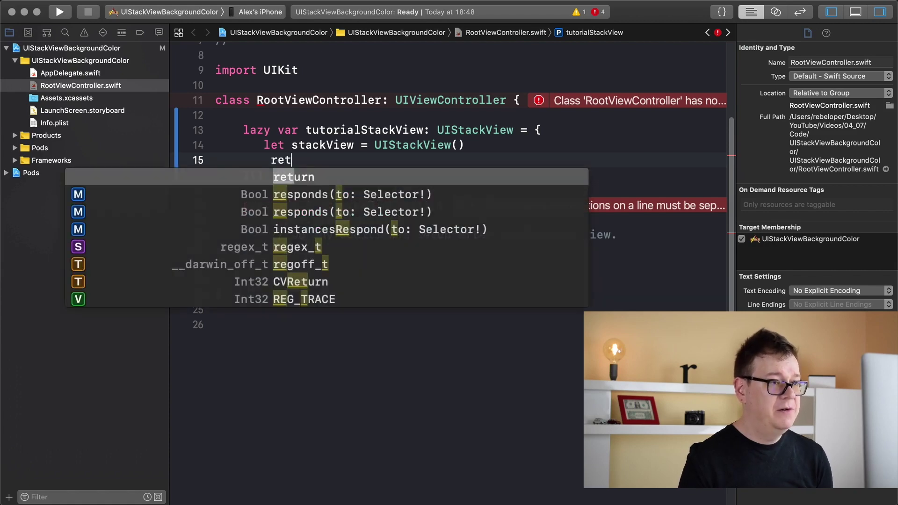
{"action": "key", "text": "Return"}
{"action": "type", "text": "st"}
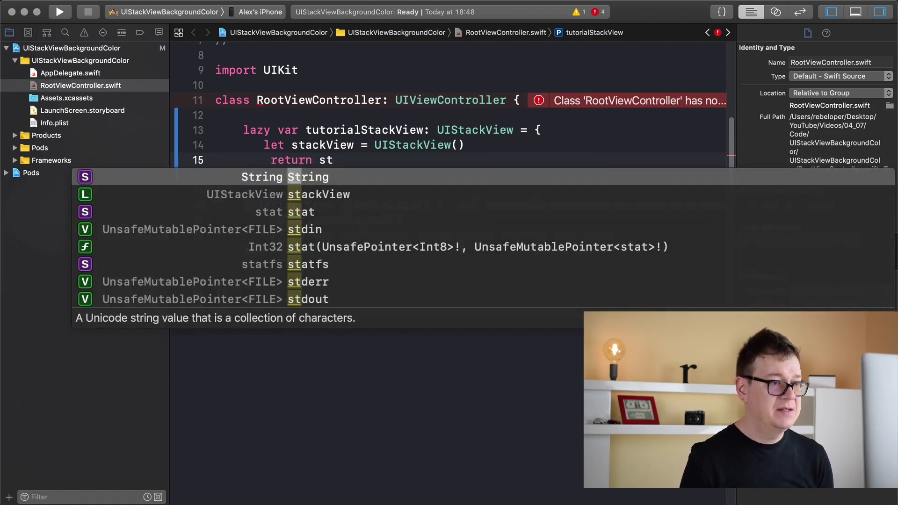
{"action": "key", "text": "Down"}
{"action": "key", "text": "Return"}
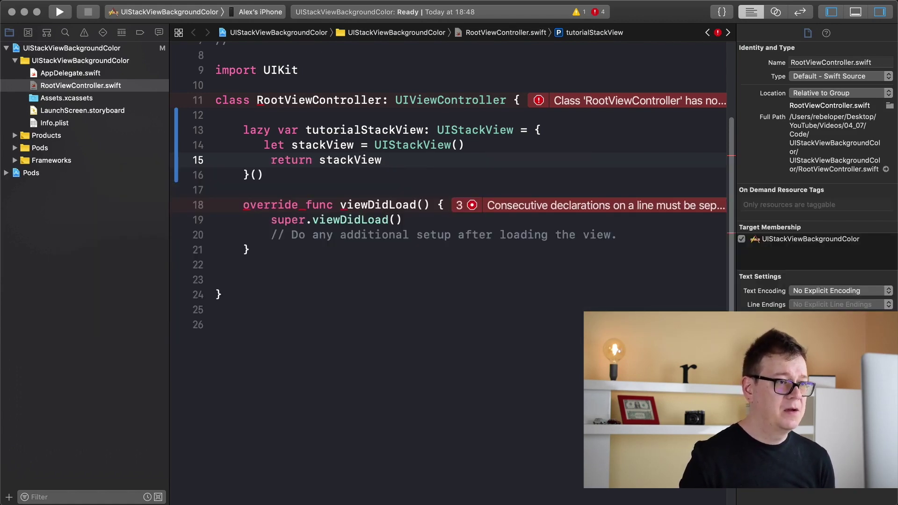
{"action": "left_click", "coordinate": [263, 145]}
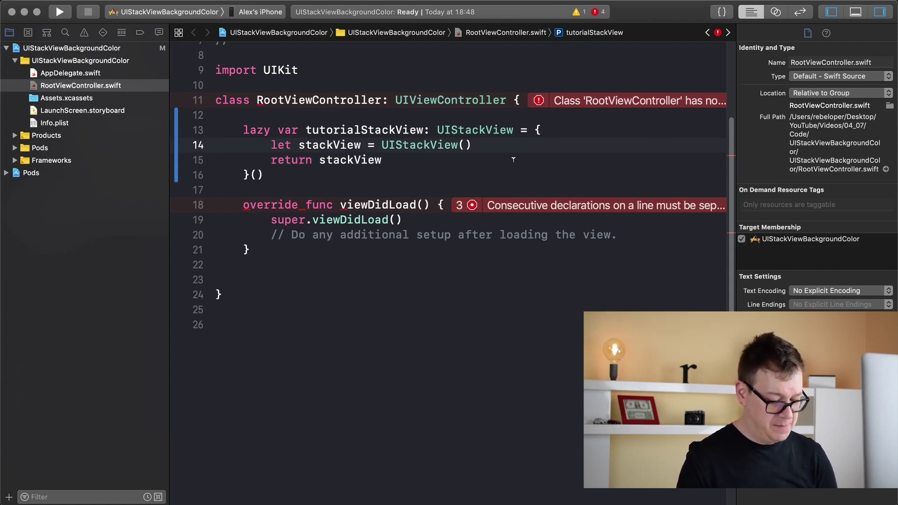
Step: Build the project and change the import from UIKit to TinyConstraints
{"action": "key", "text": "super+r"}
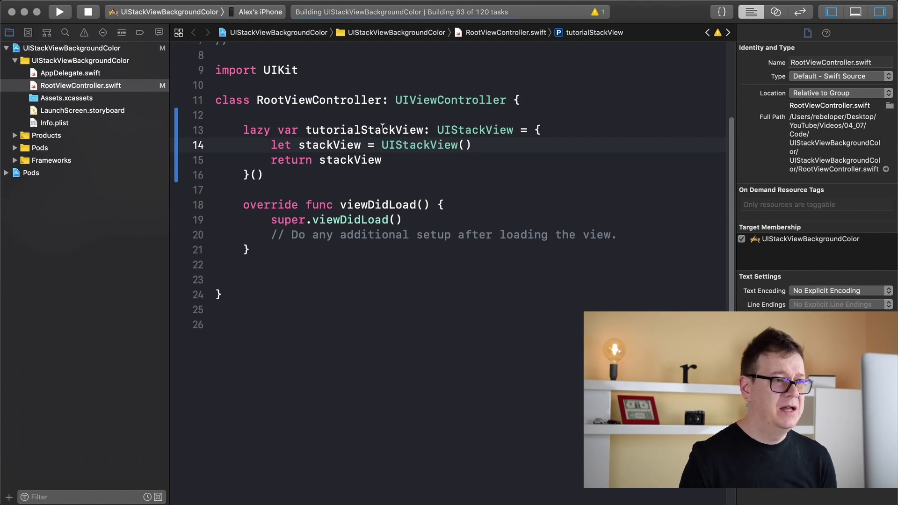
{"action": "double_click", "coordinate": [281, 65]}
{"action": "type", "text": "Tin"}
{"action": "key", "text": "Return"}
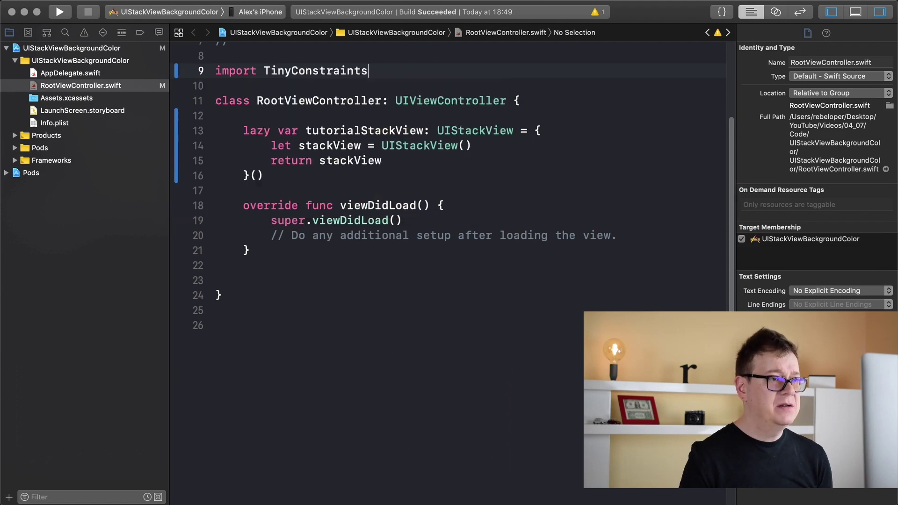
{"action": "left_click", "coordinate": [633, 236]}
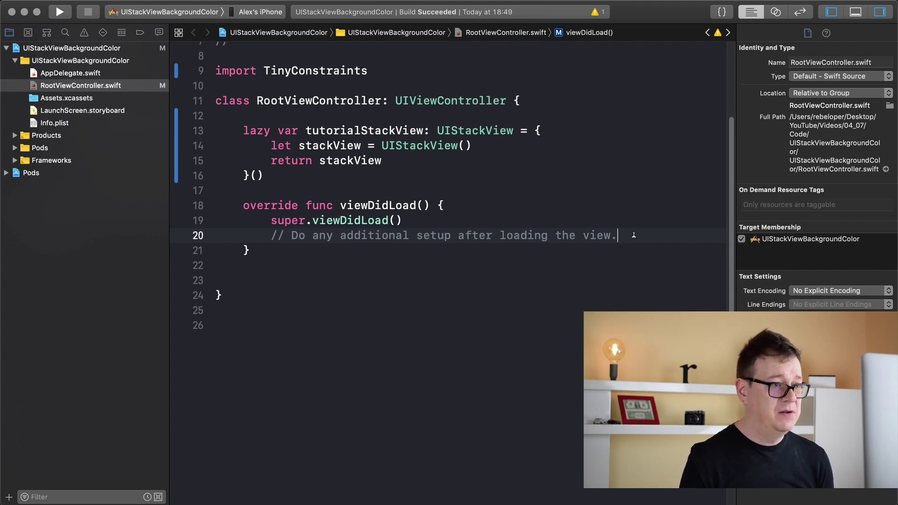
Step: Call setupViews() in viewDidLoad and declare 'fileprivate func setupViews()' below it
{"action": "key", "text": "Return"}
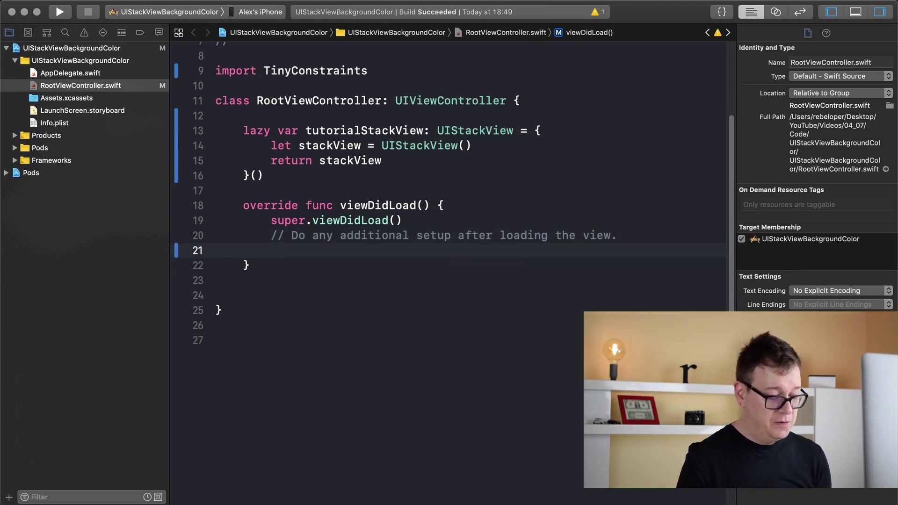
{"action": "type", "text": "setup"}
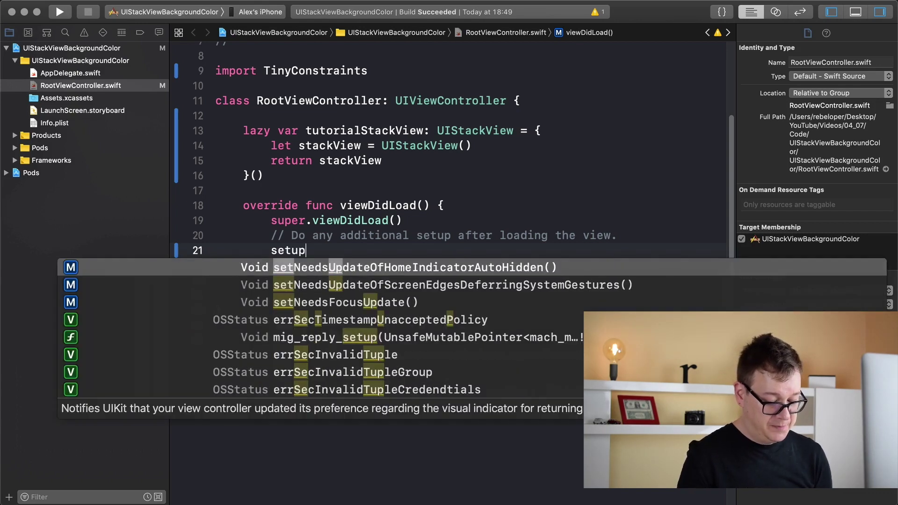
{"action": "type", "text": "Views())"}
{"action": "double_click", "coordinate": [321, 250]}
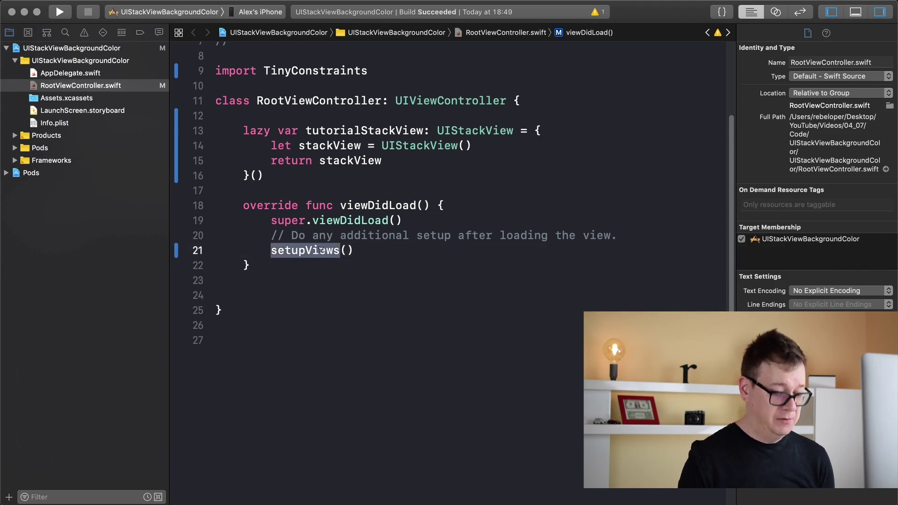
{"action": "left_click", "coordinate": [315, 277]}
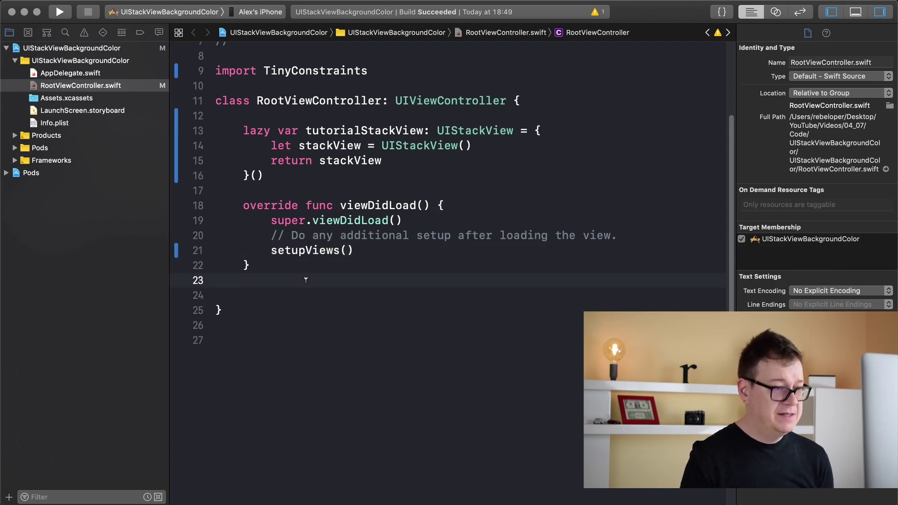
{"action": "key", "text": "Return"}
{"action": "type", "text": "fil"}
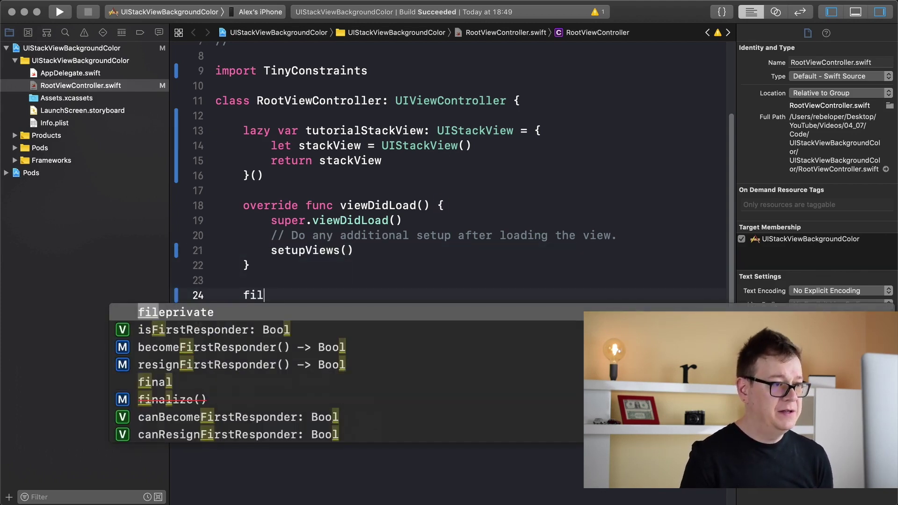
{"action": "key", "text": "Return"}
{"action": "type", "text": "un csetupViews"}
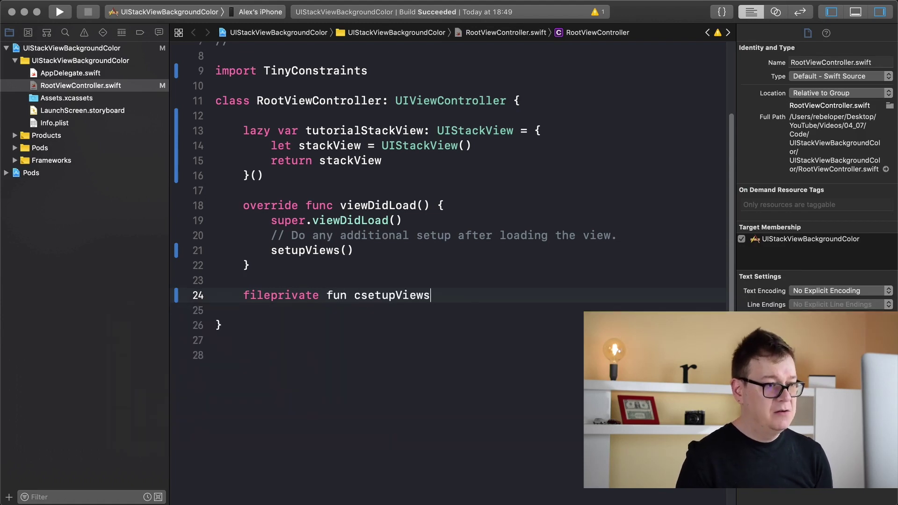
{"action": "left_click", "coordinate": [355, 295]}
{"action": "key", "text": "BackSpace"}
{"action": "key", "text": "End"}
{"action": "type", "text": "() {"}
Step: Set 'view.backgroundColor = .white' inside setupViews()
{"action": "key", "text": "Return"}
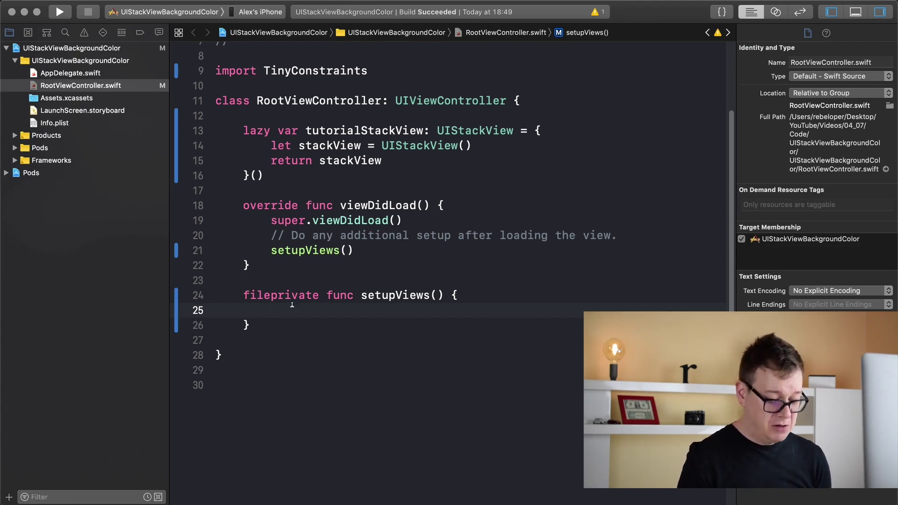
{"action": "type", "text": "vi"}
{"action": "key", "text": "Down"}
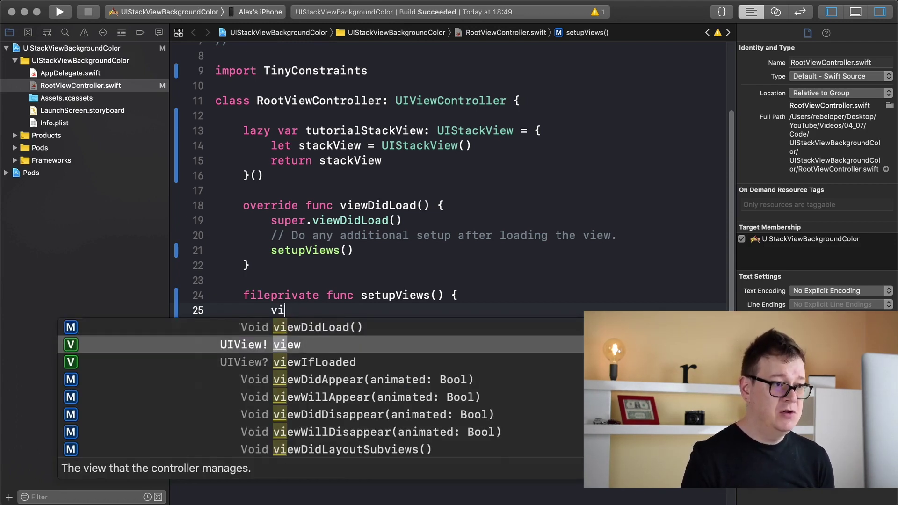
{"action": "key", "text": "Return"}
{"action": "type", "text": ".bac"}
{"action": "key", "text": "Return"}
{"action": "type", "text": "= "}
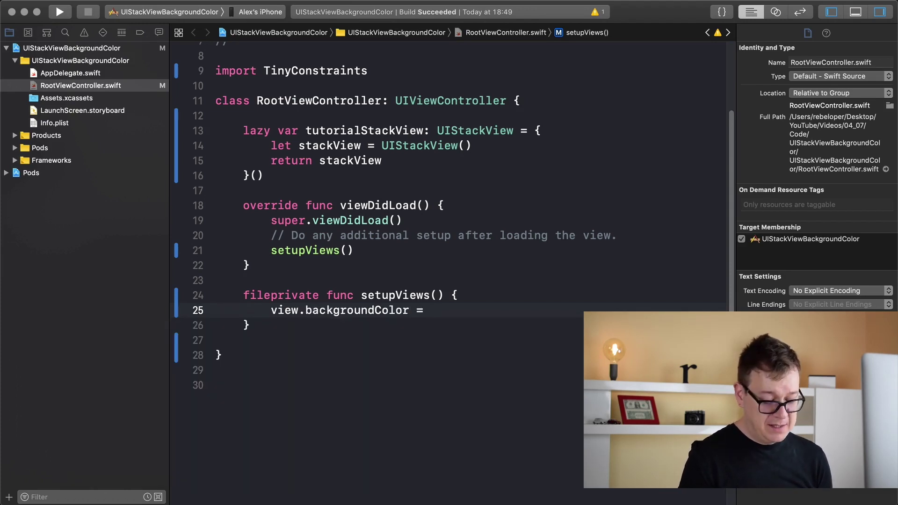
{"action": "type", "text": ".whi"}
{"action": "key", "text": "Return"}
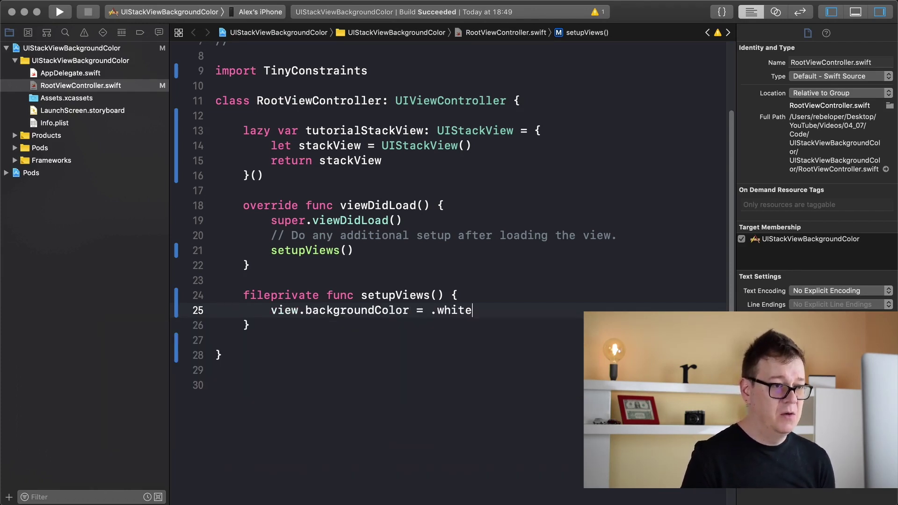
{"action": "key", "text": "Return"}
{"action": "key", "text": "Return"}
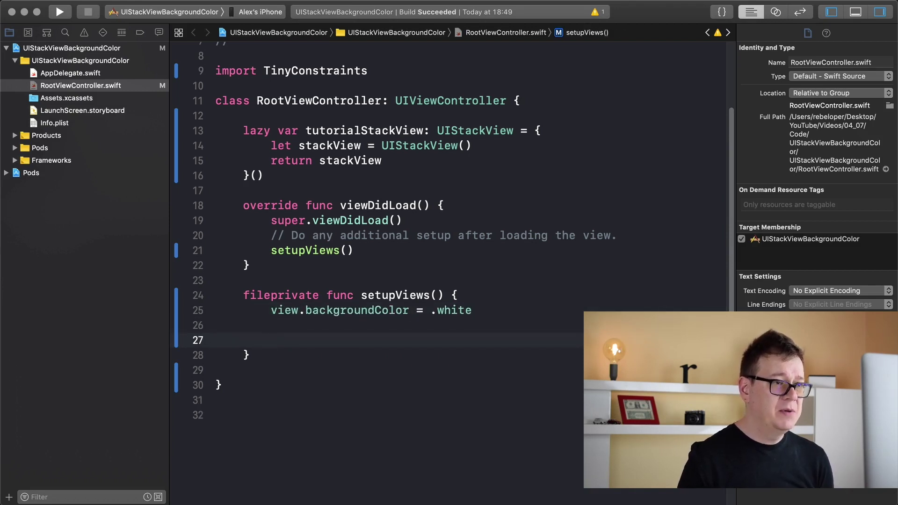
{"action": "scroll", "coordinate": [449, 232], "scroll_direction": "down", "scroll_amount": 3}
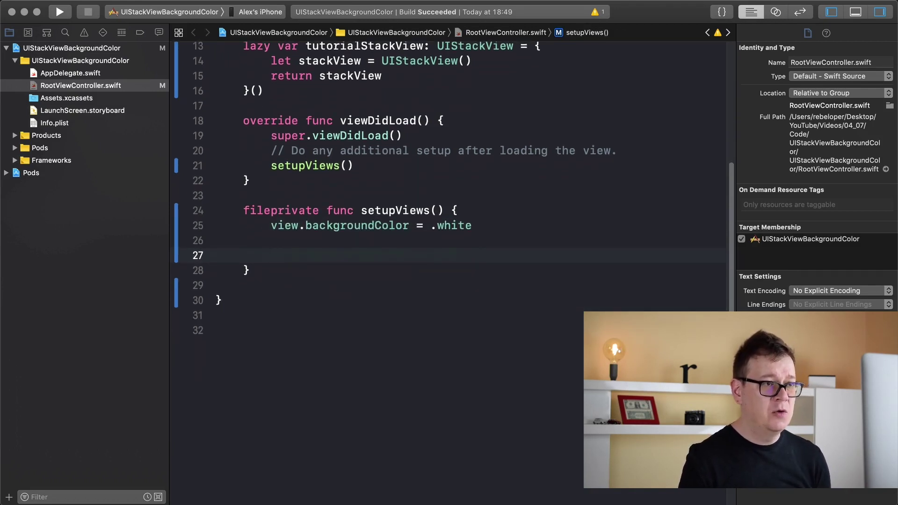
{"action": "type", "text": "view"}
Step: Add 'view.addSubview(tutorialStackView)' and begin a new tutorialStackView line
{"action": "key", "text": "Return"}
{"action": "type", "text": ".ad"}
{"action": "key", "text": "Return"}
{"action": "type", "text": "tut"}
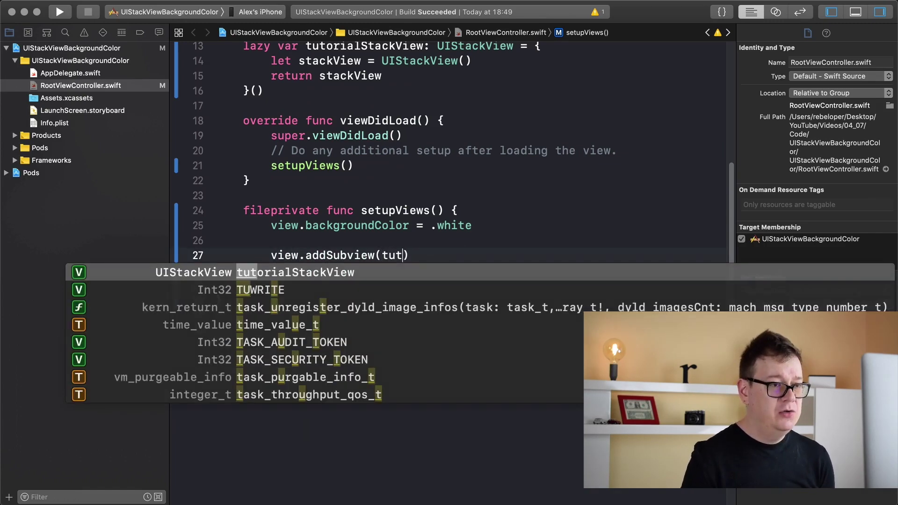
{"action": "key", "text": "Return"}
{"action": "key", "text": "Right"}
{"action": "key", "text": "Return"}
{"action": "key", "text": "Return"}
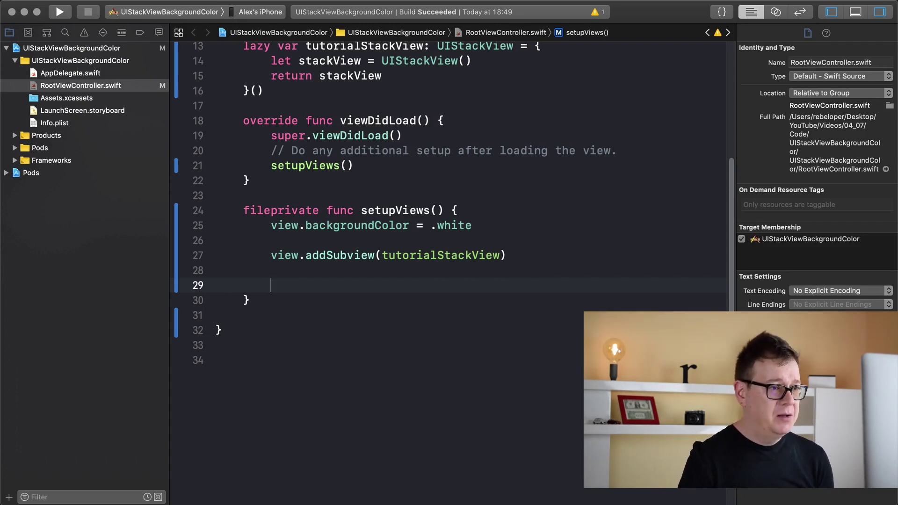
{"action": "key", "text": "super+r"}
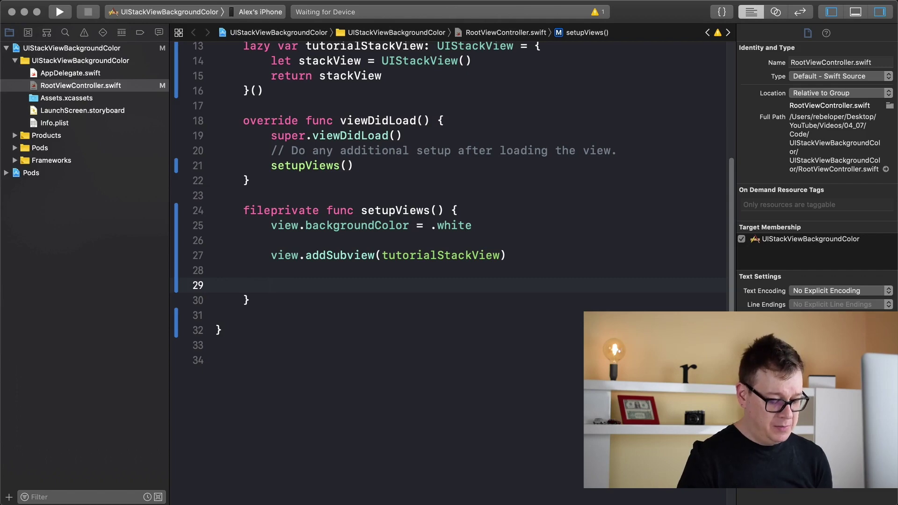
{"action": "type", "text": "sta"}
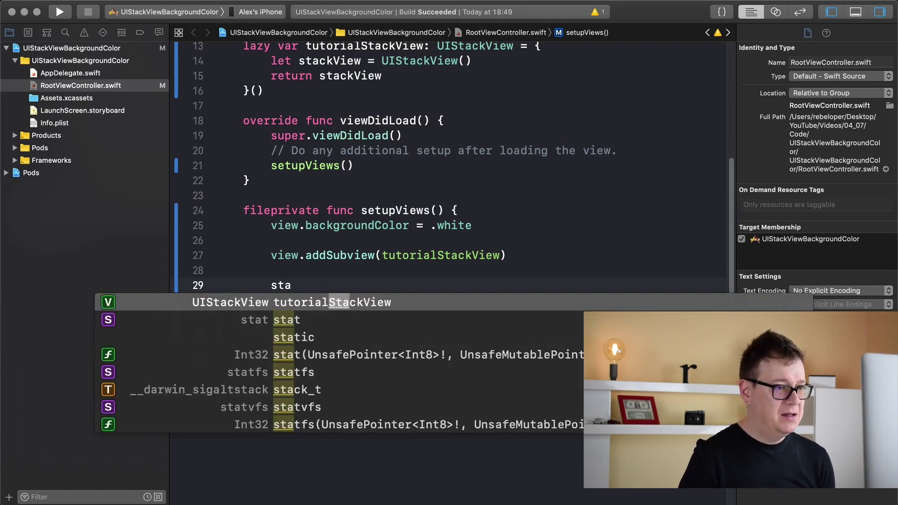
{"action": "type", "text": "tutorialStackView"}
{"action": "key", "text": "Return"}
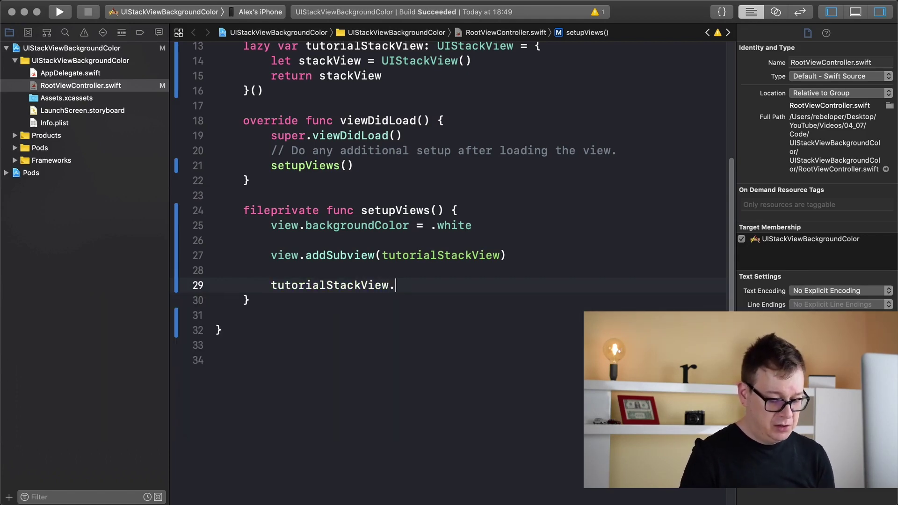
{"action": "type", "text": ".top"}
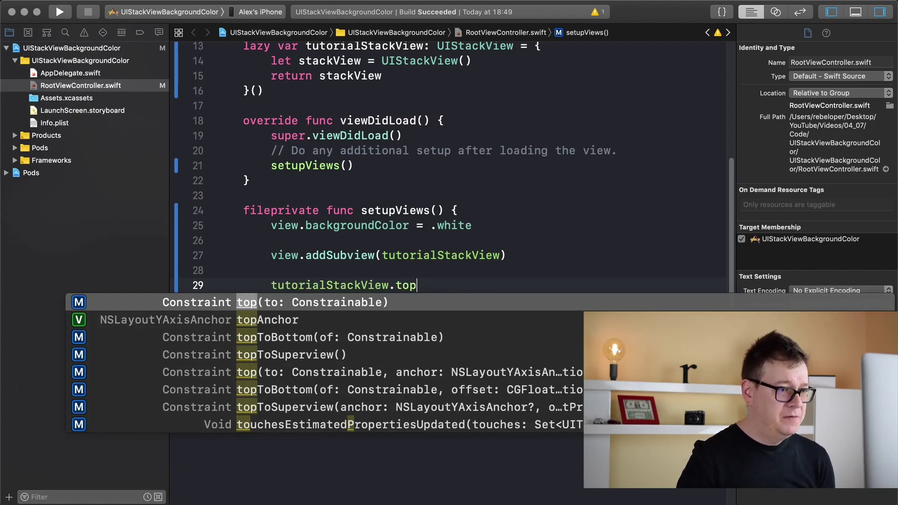
Step: Pin tutorialStackView's top to the superview safe area with offset 36
{"action": "key", "text": "Down"}
{"action": "key", "text": "Down"}
{"action": "key", "text": "Down"}
{"action": "key", "text": "Down"}
{"action": "key", "text": "Down"}
{"action": "key", "text": "Down"}
{"action": "key", "text": "Return"}
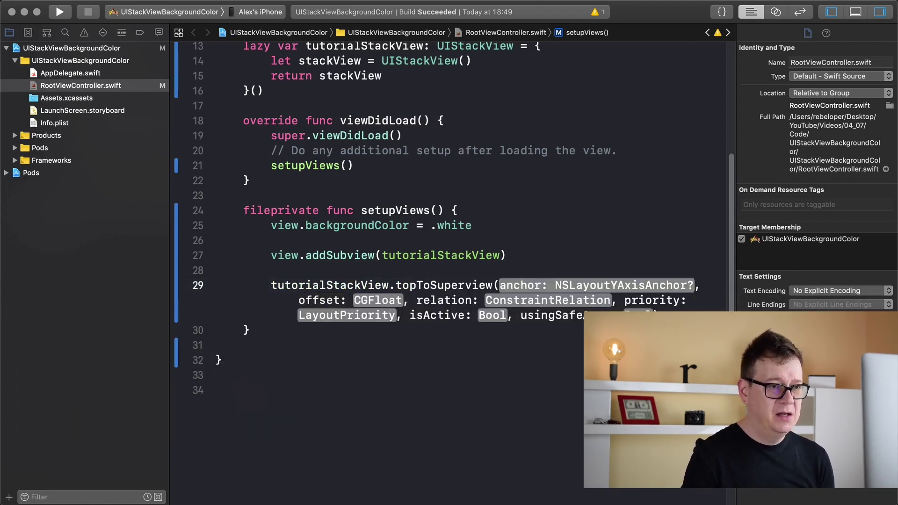
{"action": "key", "text": "BackSpace"}
{"action": "key", "text": "Right"}
{"action": "key", "text": "Right"}
{"action": "key", "text": "BackSpace"}
{"action": "key", "text": "BackSpace"}
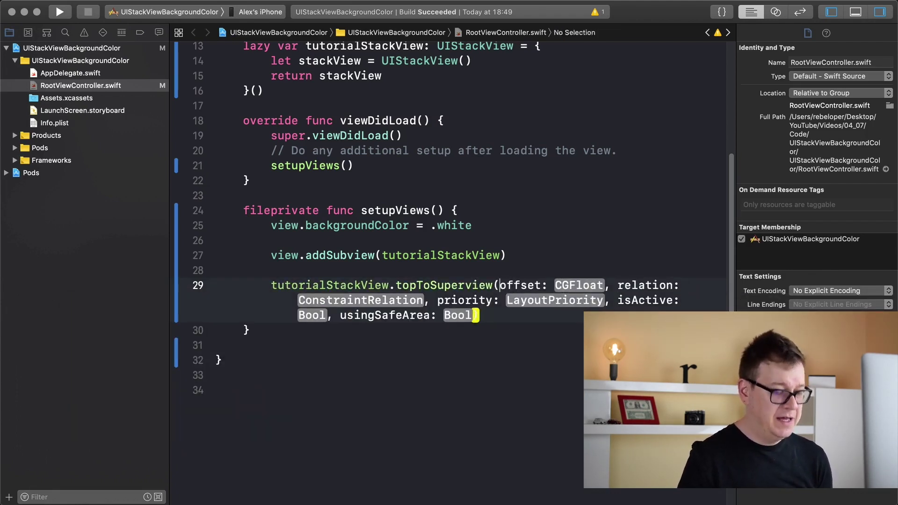
{"action": "key", "text": "Tab"}
{"action": "type", "text": "36"}
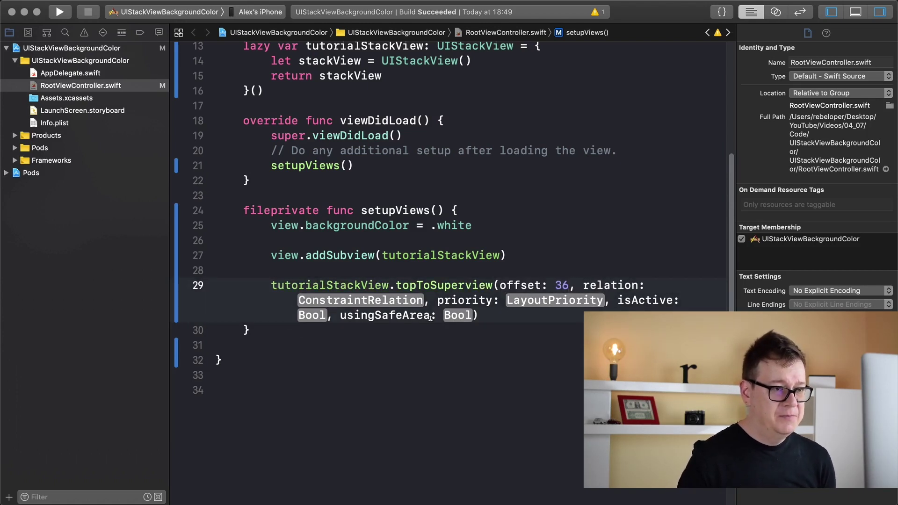
{"action": "left_click_drag", "start_coordinate": [425, 300], "coordinate": [309, 316]}
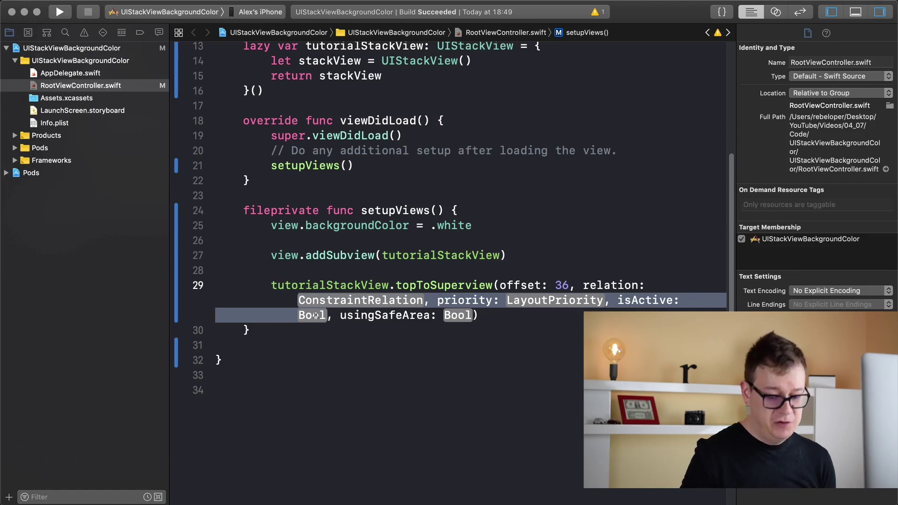
{"action": "key", "text": "BackSpace"}
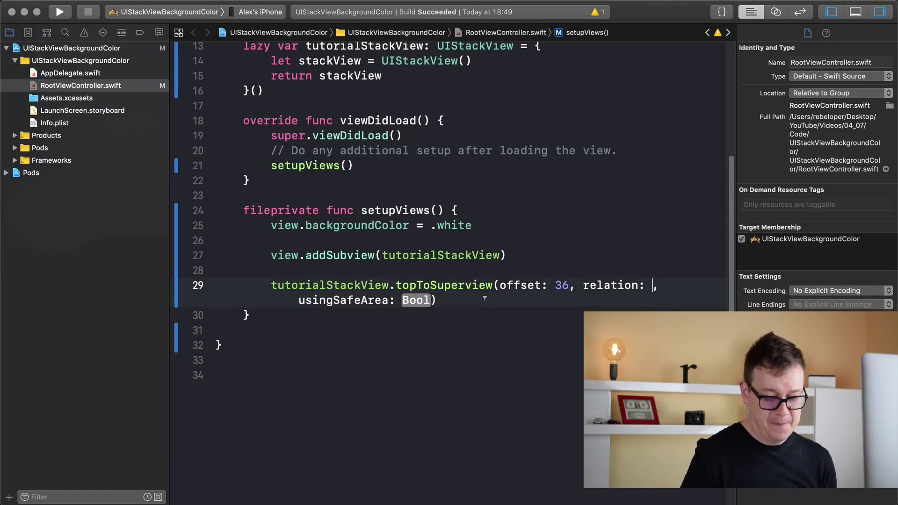
{"action": "key", "text": "BackSpace"}
{"action": "key", "text": "BackSpace"}
{"action": "key", "text": "BackSpace"}
{"action": "key", "text": "BackSpace"}
{"action": "key", "text": "BackSpace"}
{"action": "key", "text": "BackSpace"}
{"action": "key", "text": "BackSpace"}
{"action": "key", "text": "BackSpace"}
{"action": "key", "text": "BackSpace"}
{"action": "key", "text": "BackSpace"}
{"action": "key", "text": "BackSpace"}
{"action": "key", "text": "Tab"}
{"action": "type", "text": "true"}
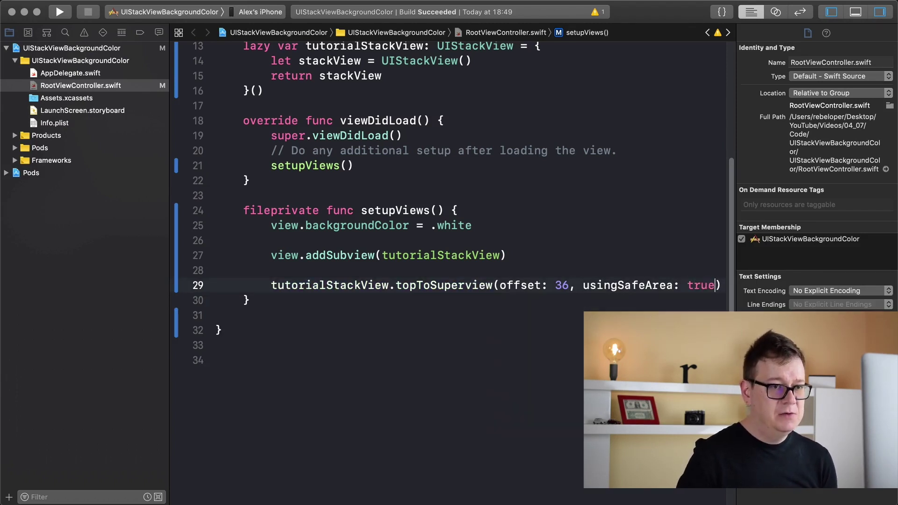
{"action": "key", "text": "Right"}
Step: Add a tutorialStackView leftToSuperview constraint with offset 12 using the safe area
{"action": "key", "text": "Return"}
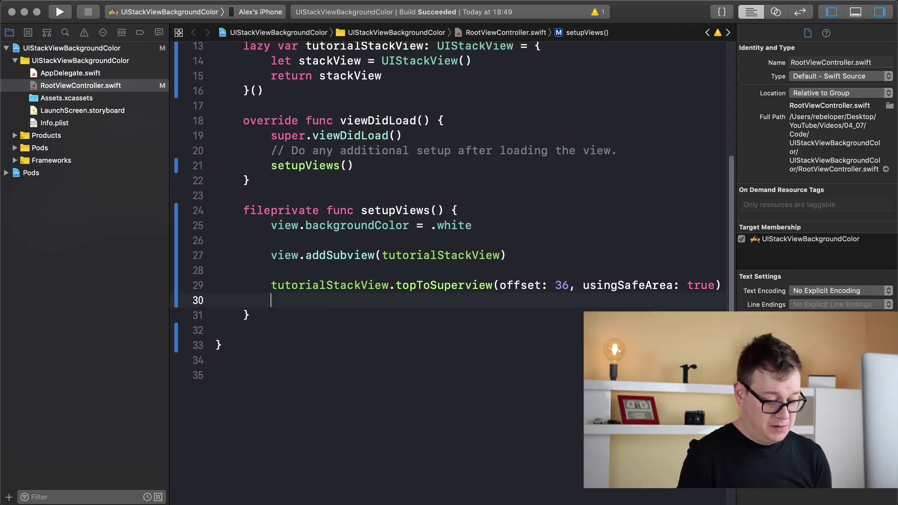
{"action": "type", "text": "tu"}
{"action": "key", "text": "Return"}
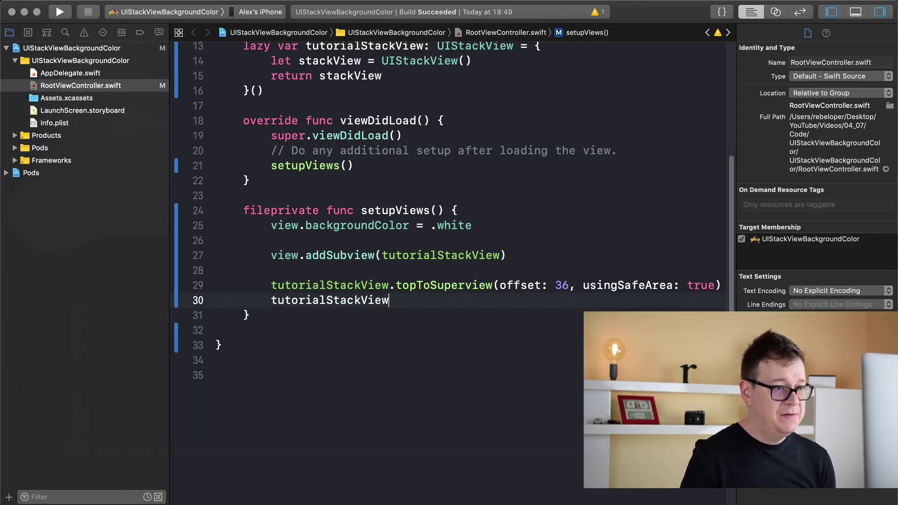
{"action": "type", "text": "."}
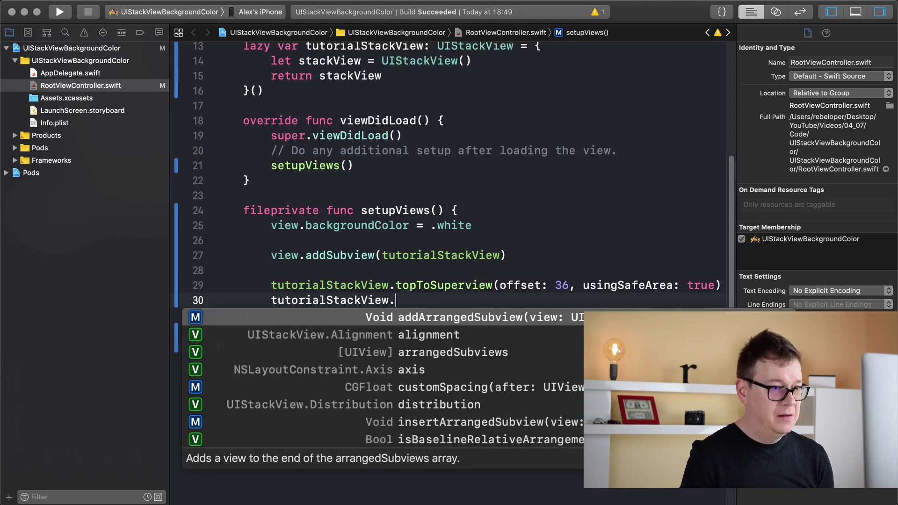
{"action": "type", "text": "l"}
{"action": "key", "text": "Down"}
{"action": "key", "text": "Down"}
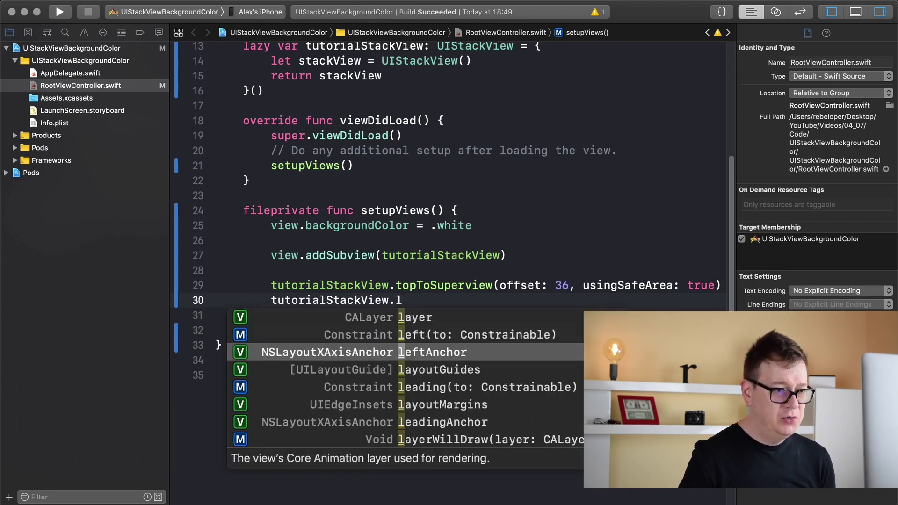
{"action": "key", "text": "Down"}
{"action": "key", "text": "Down"}
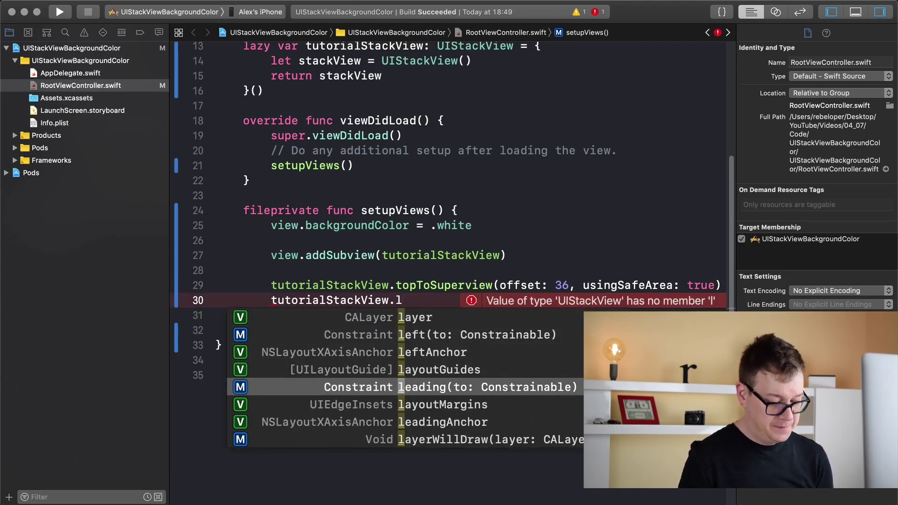
{"action": "type", "text": "eftot"}
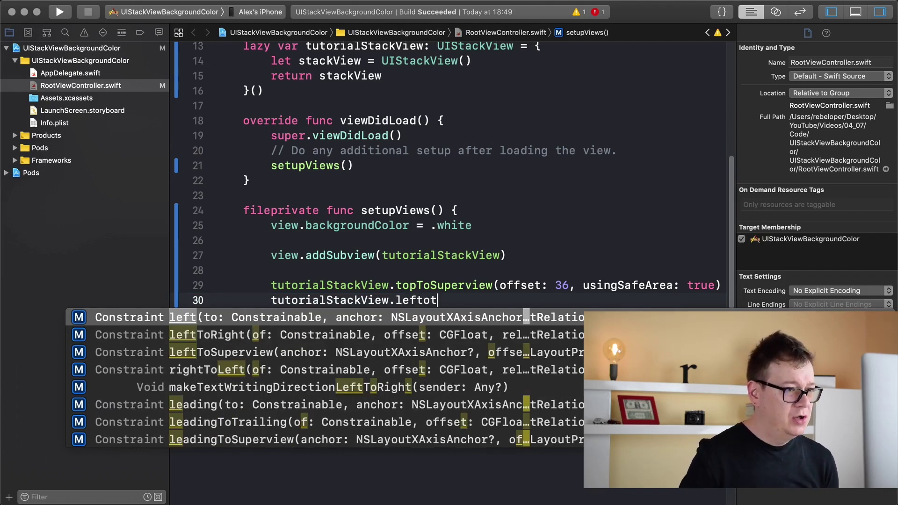
{"action": "key", "text": "Down"}
{"action": "key", "text": "Down"}
{"action": "key", "text": "Return"}
{"action": "key", "text": "BackSpace"}
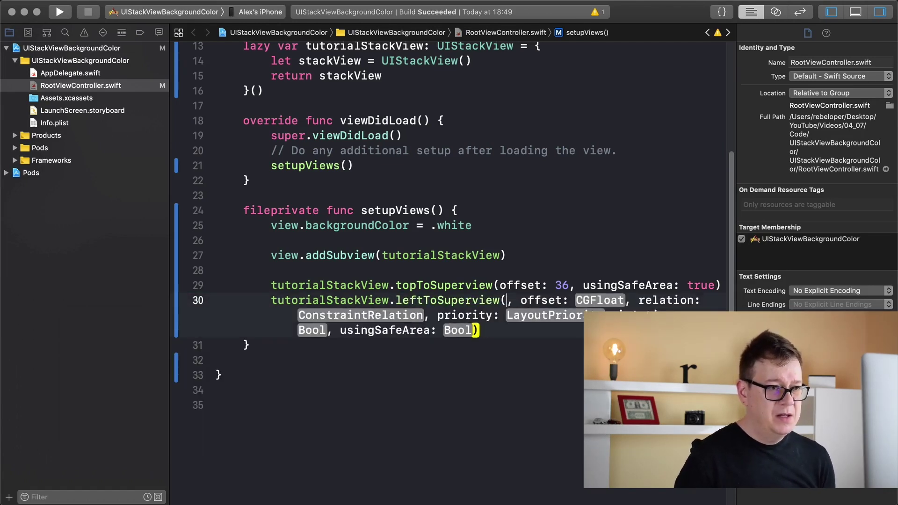
{"action": "key", "text": "Delete"}
{"action": "key", "text": "Delete"}
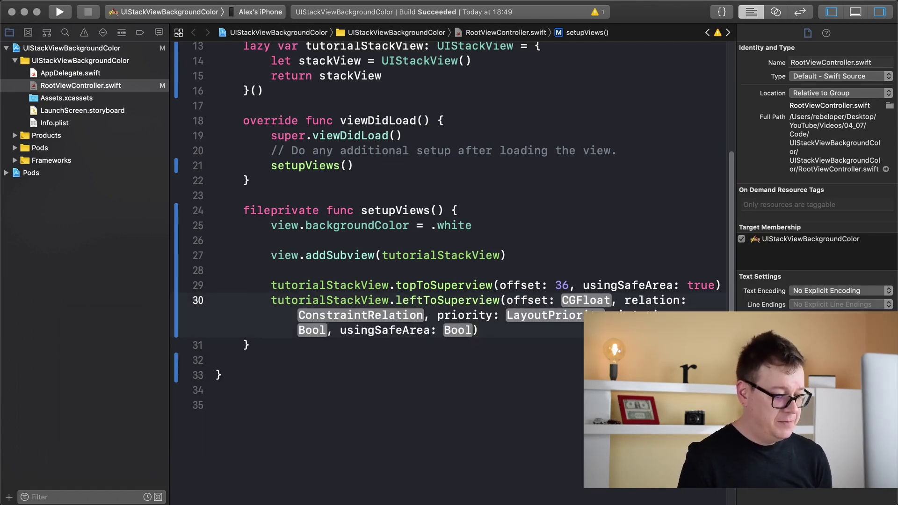
{"action": "type", "text": "12"}
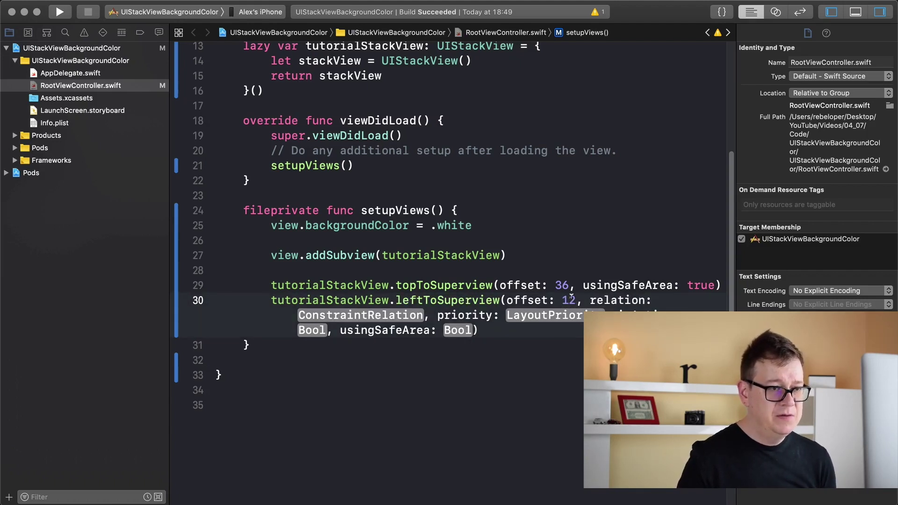
{"action": "left_click_drag", "start_coordinate": [588, 300], "coordinate": [340, 330]}
{"action": "key", "text": "BackSpace"}
{"action": "type", "text": "true"}
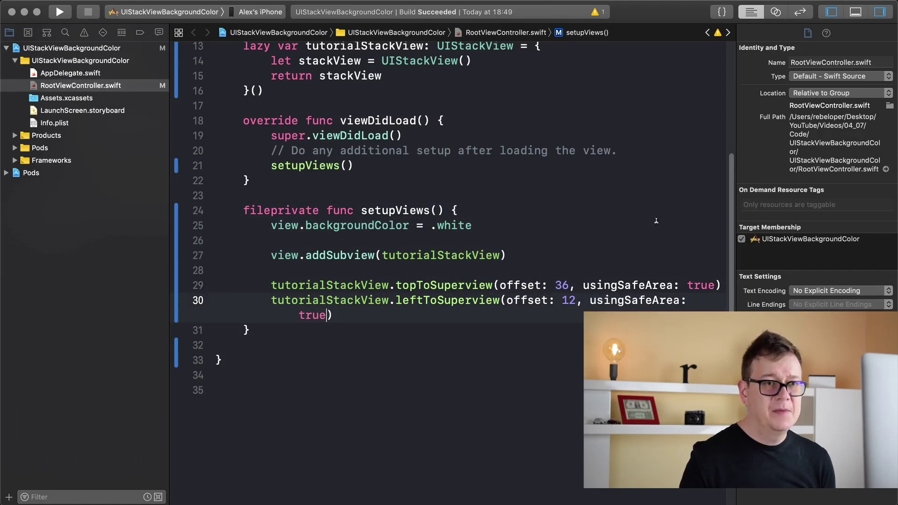
Step: Hide the Inspector and select lines 29–30, accidentally opening the commit sheet
{"action": "key", "text": "super+alt+0"}
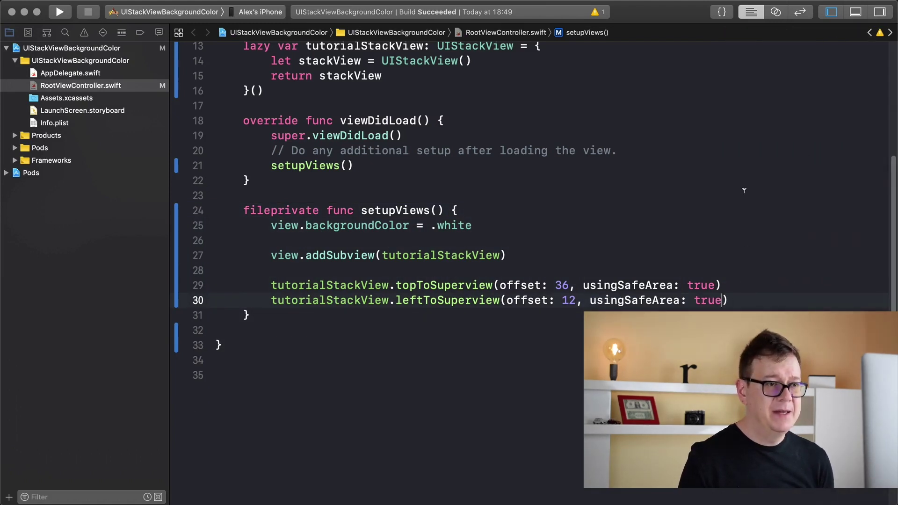
{"action": "scroll", "coordinate": [744, 189], "scroll_direction": "down", "scroll_amount": 3}
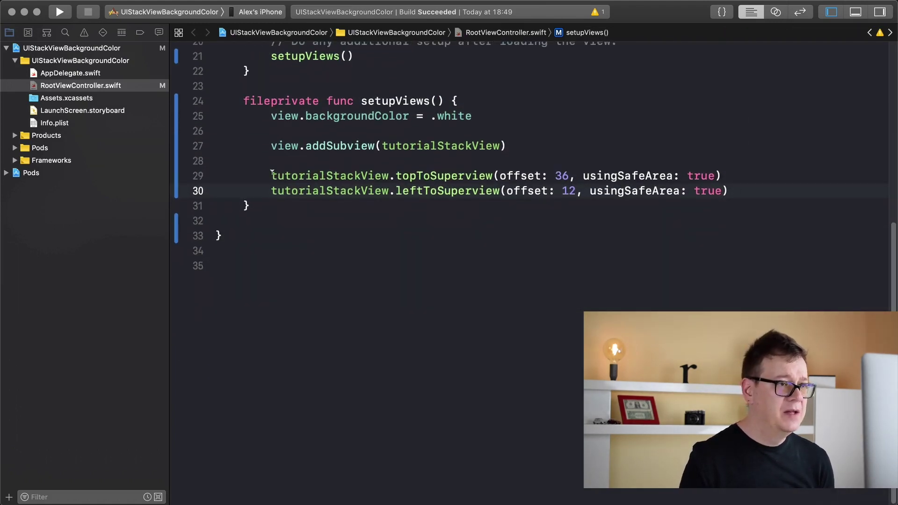
{"action": "left_click_drag", "start_coordinate": [271, 174], "coordinate": [617, 160]}
{"action": "left_click", "coordinate": [730, 190]}
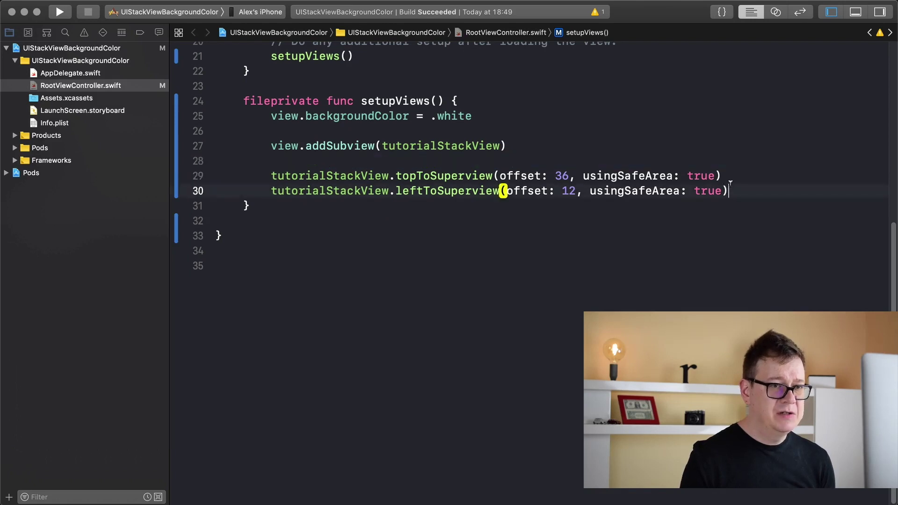
{"action": "left_click_drag", "start_coordinate": [730, 190], "coordinate": [729, 177]}
{"action": "key", "text": "super+alt+c"}
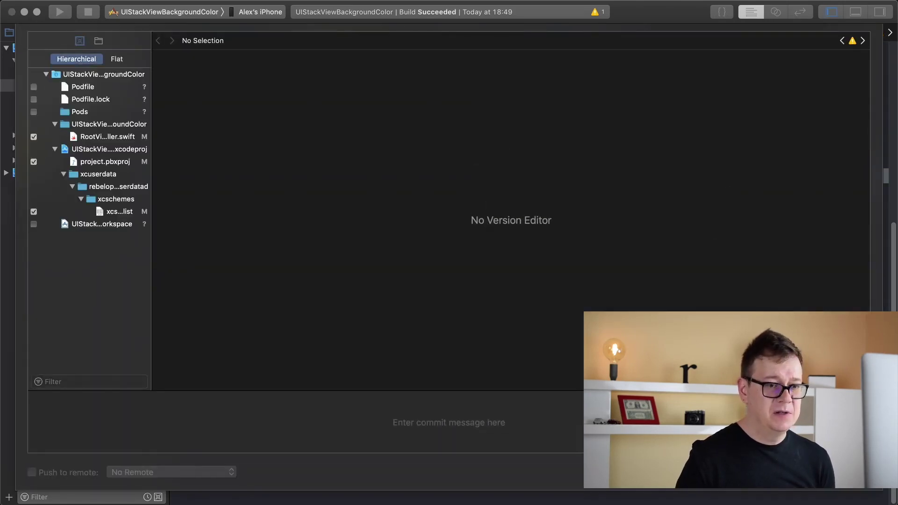
Step: Dismiss the commit sheet and duplicate the left constraint as rightToSuperview with offset -12
{"action": "key", "text": "Escape"}
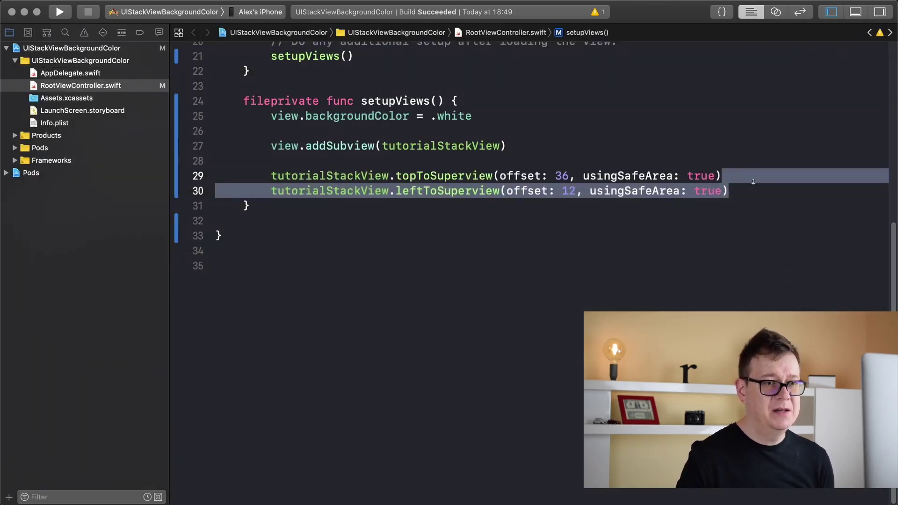
{"action": "key", "text": "Right"}
{"action": "key", "text": "shift+Up"}
{"action": "key", "text": "super+c"}
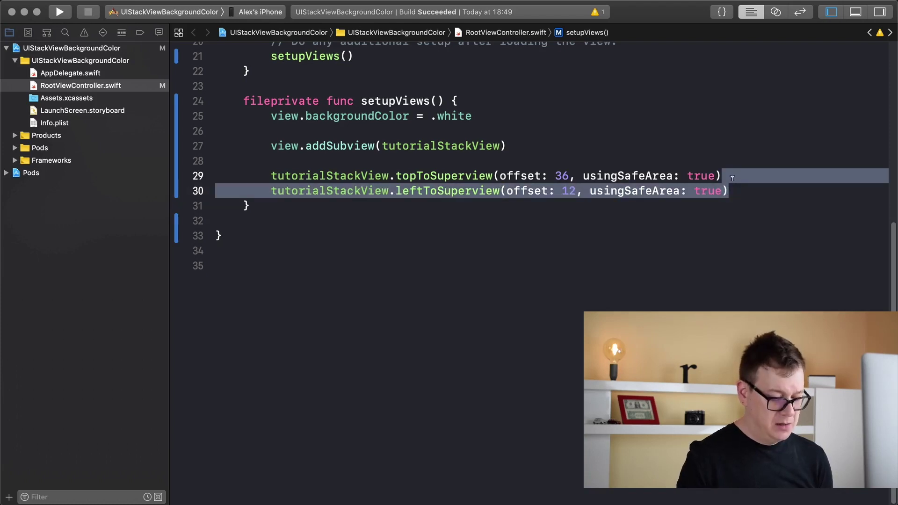
{"action": "key", "text": "Right"}
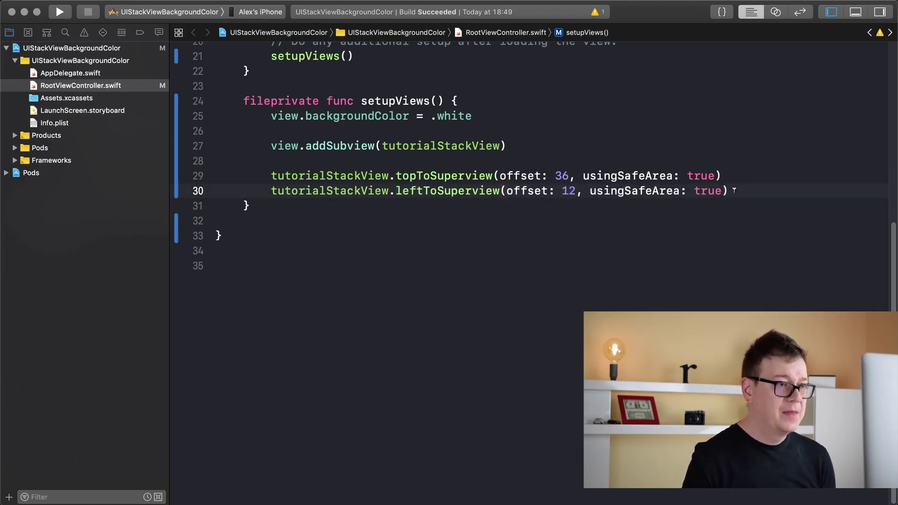
{"action": "key", "text": "Return"}
{"action": "key", "text": "super+v"}
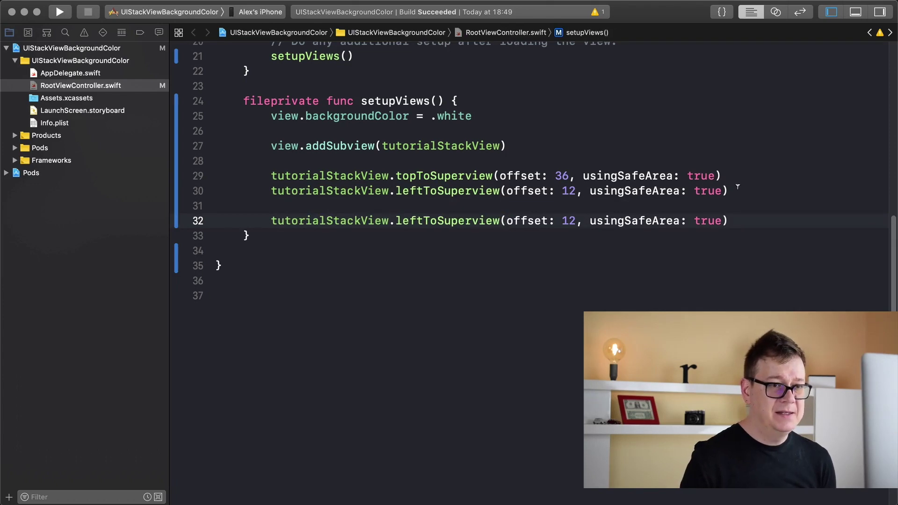
{"action": "key", "text": "Up"}
{"action": "left_click", "coordinate": [740, 190], "text": "shift"}
{"action": "key", "text": "BackSpace"}
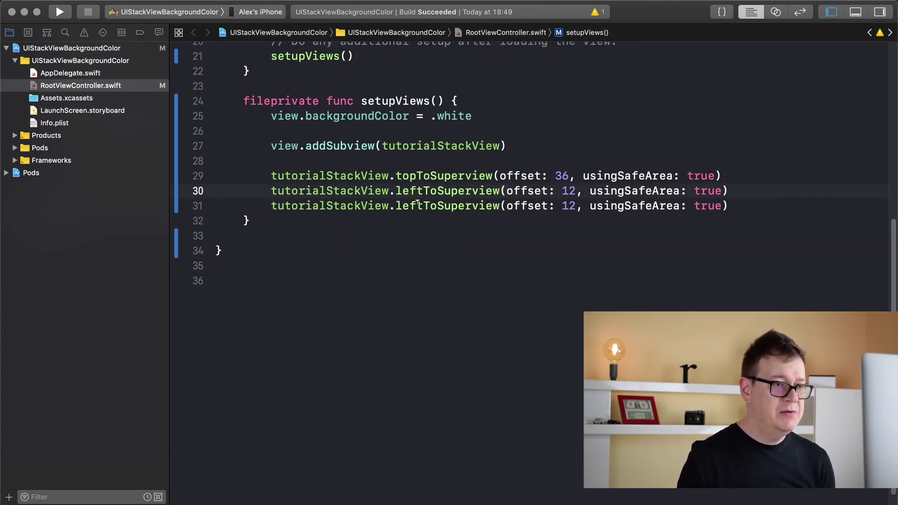
{"action": "left_click_drag", "start_coordinate": [423, 206], "coordinate": [397, 205]}
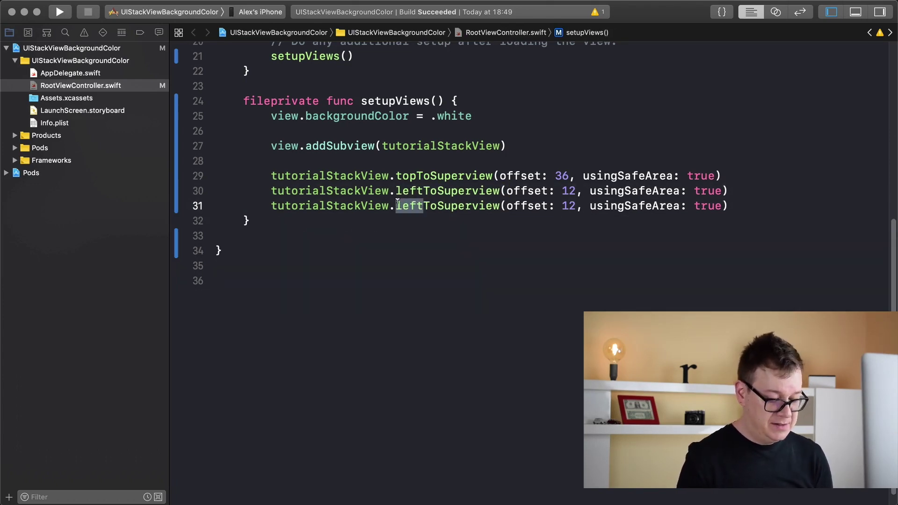
{"action": "type", "text": "right"}
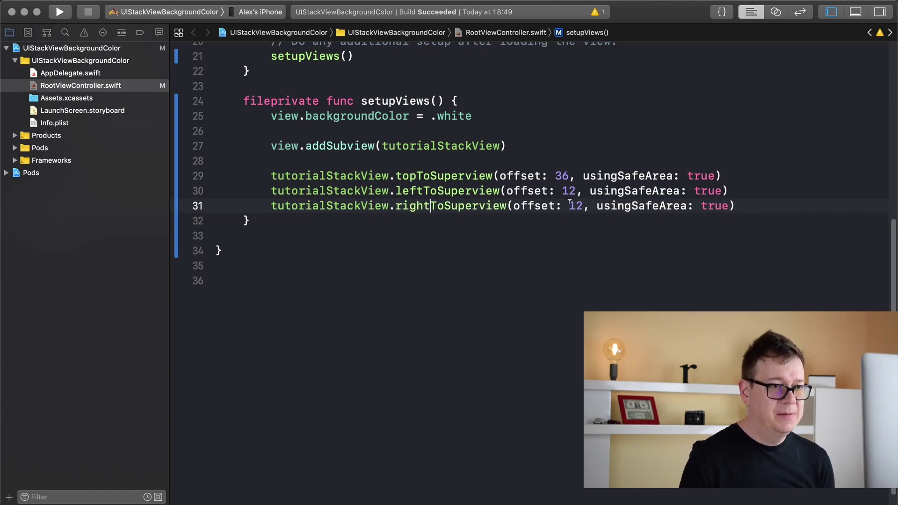
{"action": "left_click", "coordinate": [569, 204]}
{"action": "type", "text": "-"}
Step: Add tutorialStackView.height(50) on a new line below
{"action": "left_click", "coordinate": [759, 199]}
{"action": "key", "text": "Return"}
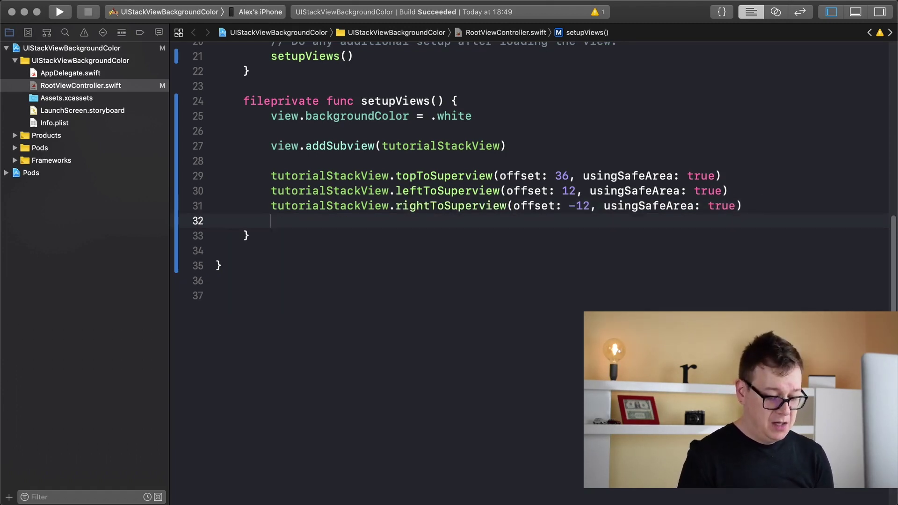
{"action": "type", "text": "tut"}
{"action": "key", "text": "Return"}
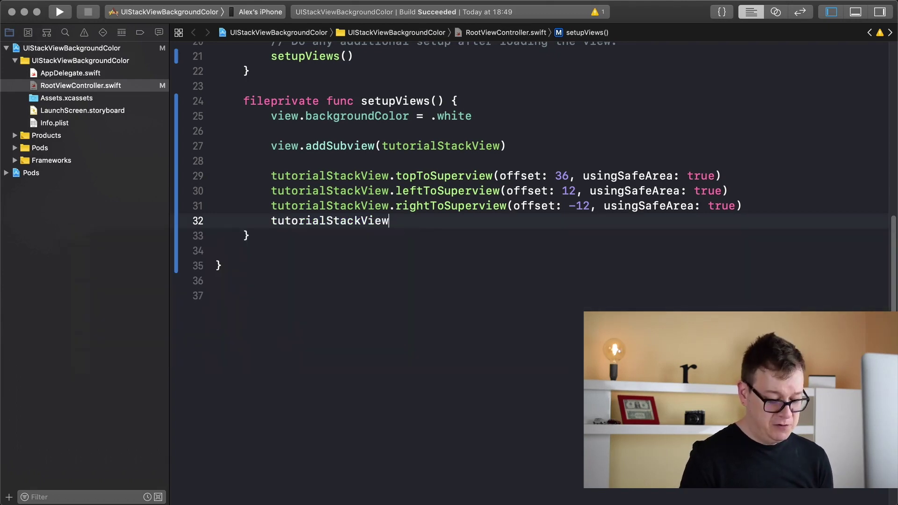
{"action": "type", "text": ".heig"}
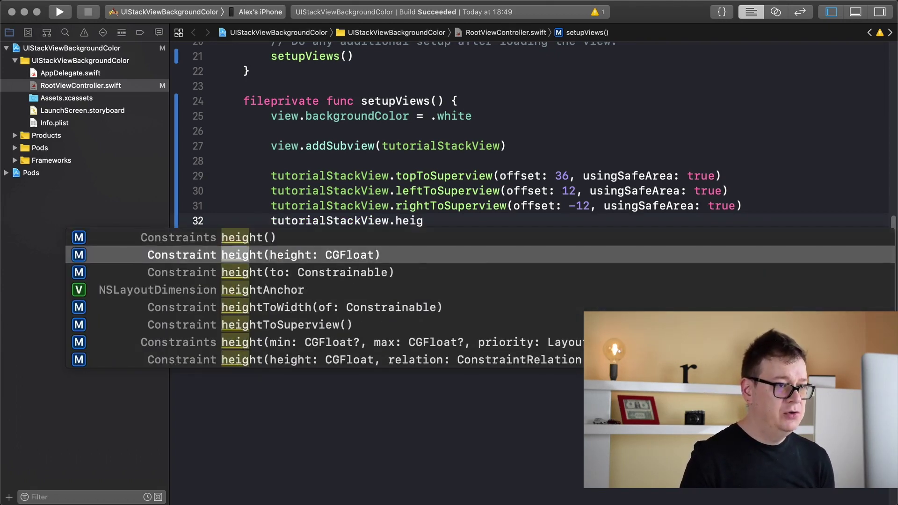
{"action": "key", "text": "Return"}
{"action": "type", "text": "50"}
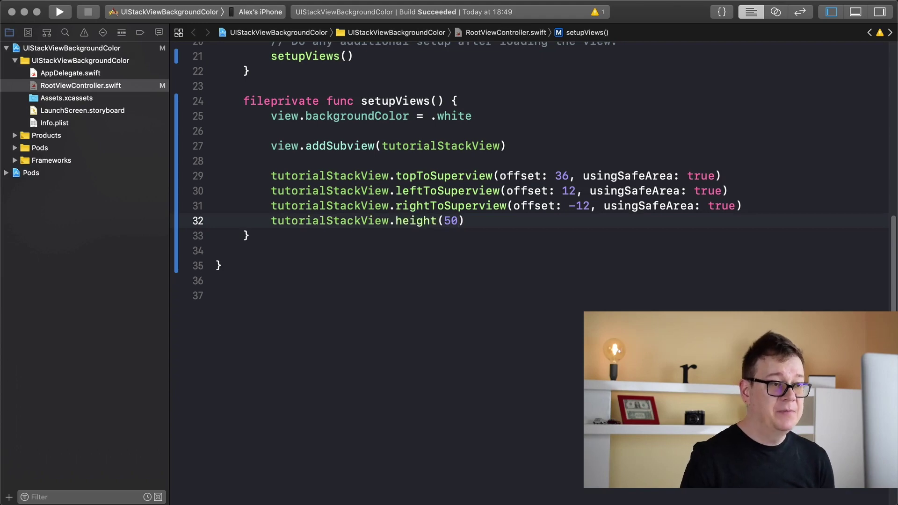
{"action": "scroll", "coordinate": [463, 220], "scroll_direction": "up", "scroll_amount": 5}
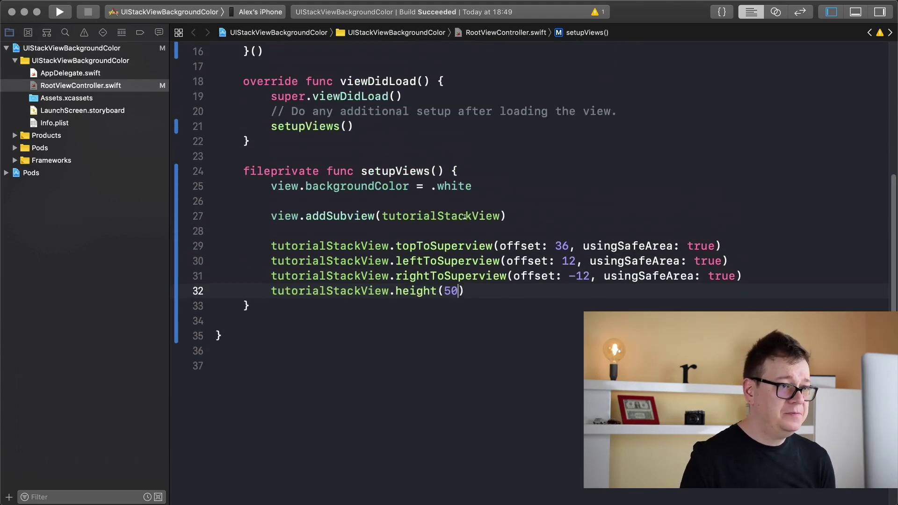
{"action": "scroll", "coordinate": [491, 241], "scroll_direction": "up", "scroll_amount": 5}
{"action": "scroll", "coordinate": [487, 210], "scroll_direction": "up", "scroll_amount": 6}
Step: Add stackView.backgroundColor = .red before return stackView, then run the app
{"action": "left_click", "coordinate": [487, 185]}
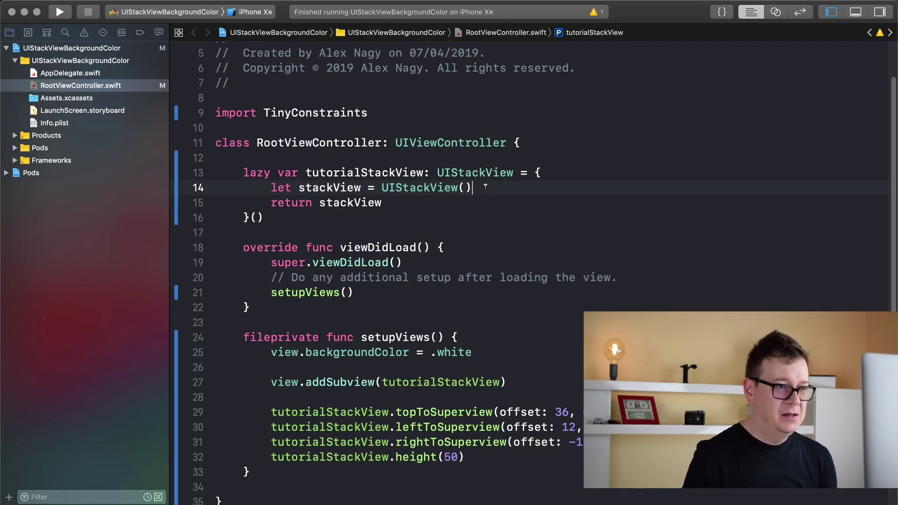
{"action": "key", "text": "Return"}
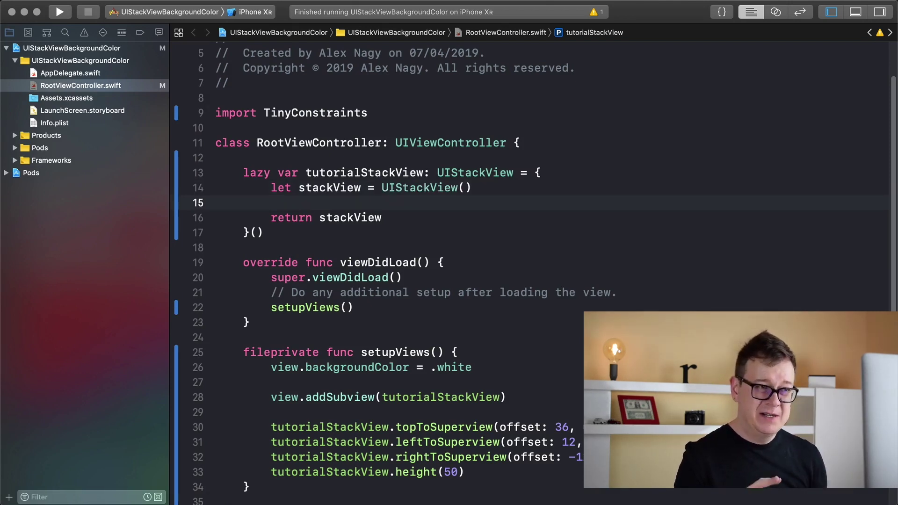
{"action": "type", "text": "stac"}
{"action": "key", "text": "Return"}
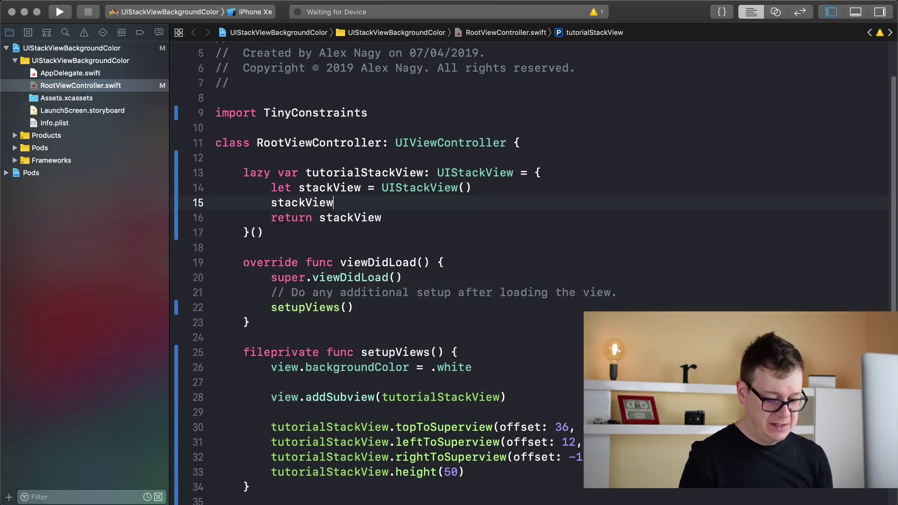
{"action": "type", "text": ".ba"}
{"action": "key", "text": "Return"}
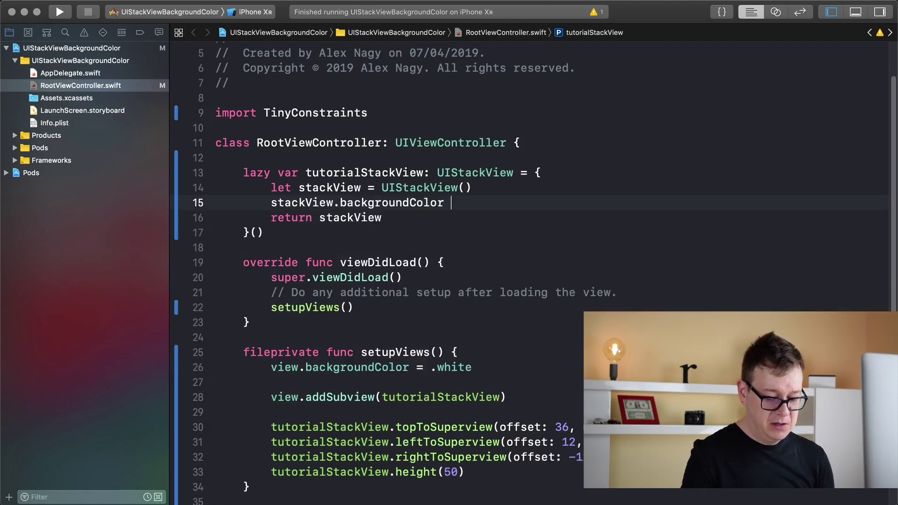
{"action": "type", "text": "= .red"}
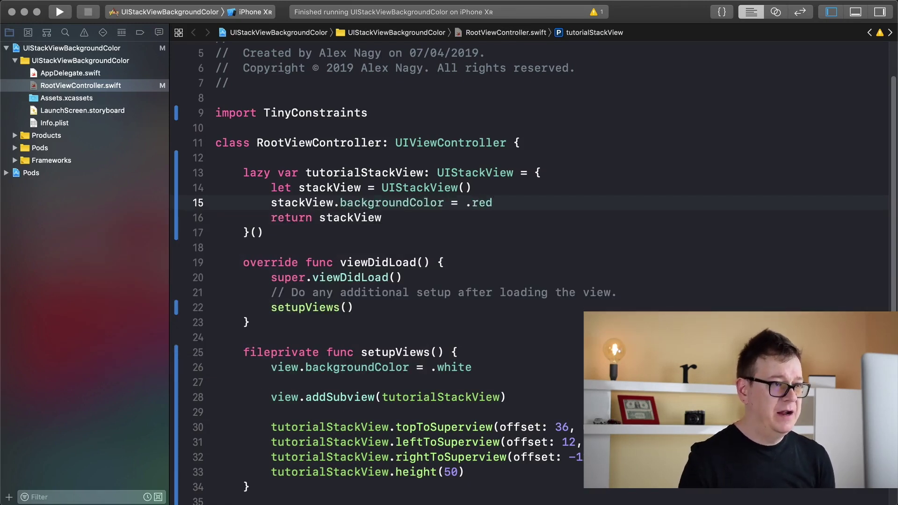
{"action": "left_click", "coordinate": [60, 12]}
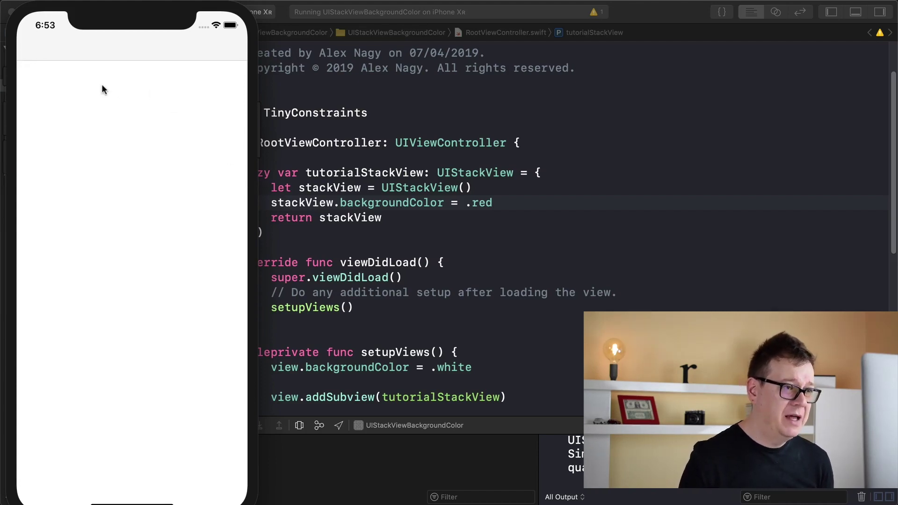
Step: Bring Xcode back in front after the simulator shows a plain white screen
{"action": "left_click", "coordinate": [510, 201]}
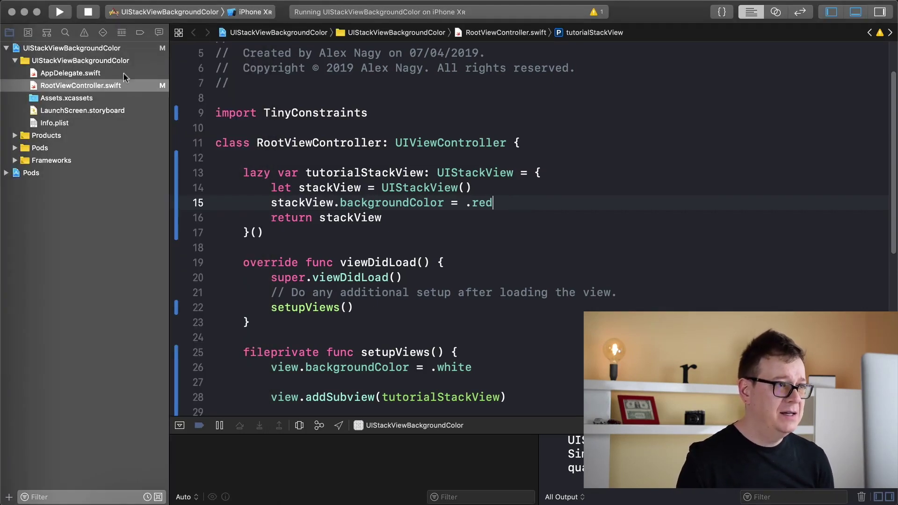
Step: Create a lazy blueView closure returning a UIView with a .blue background
{"action": "left_click", "coordinate": [539, 144]}
{"action": "key", "text": "Return"}
{"action": "key", "text": "Return"}
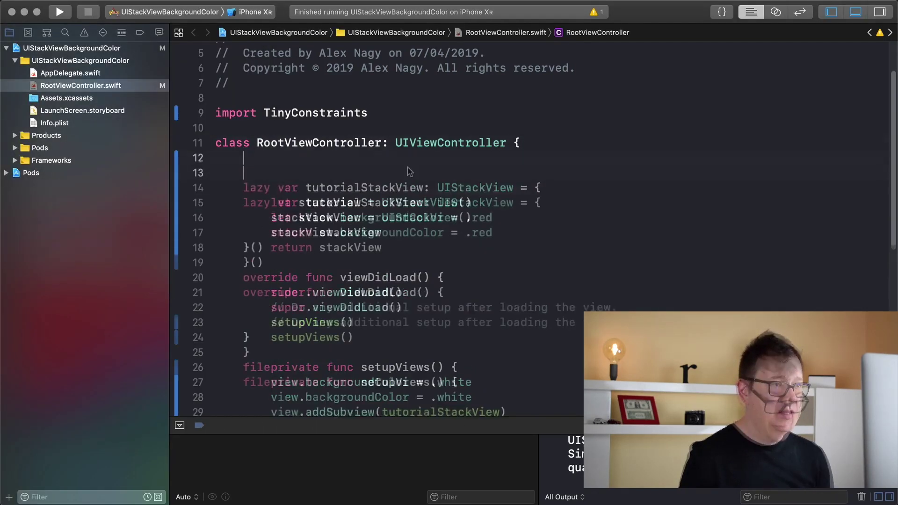
{"action": "type", "text": "lazy var "}
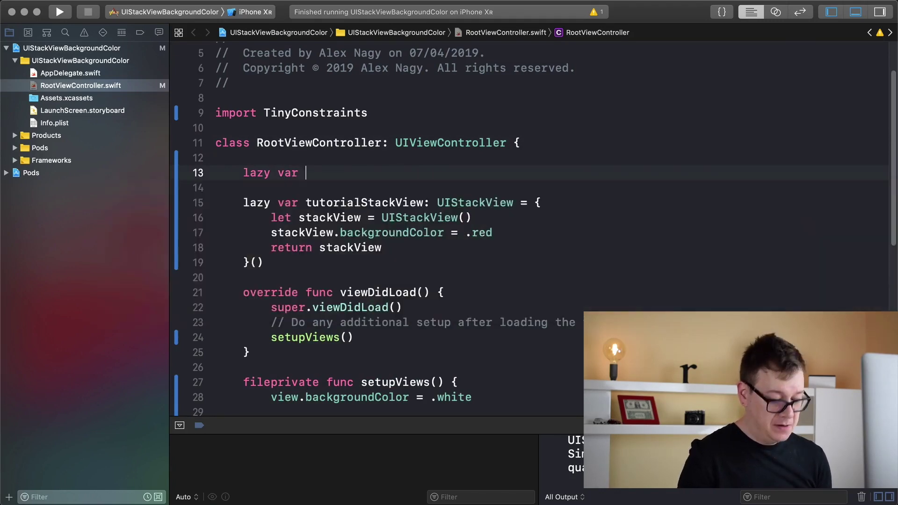
{"action": "type", "text": "blueView: UIV"}
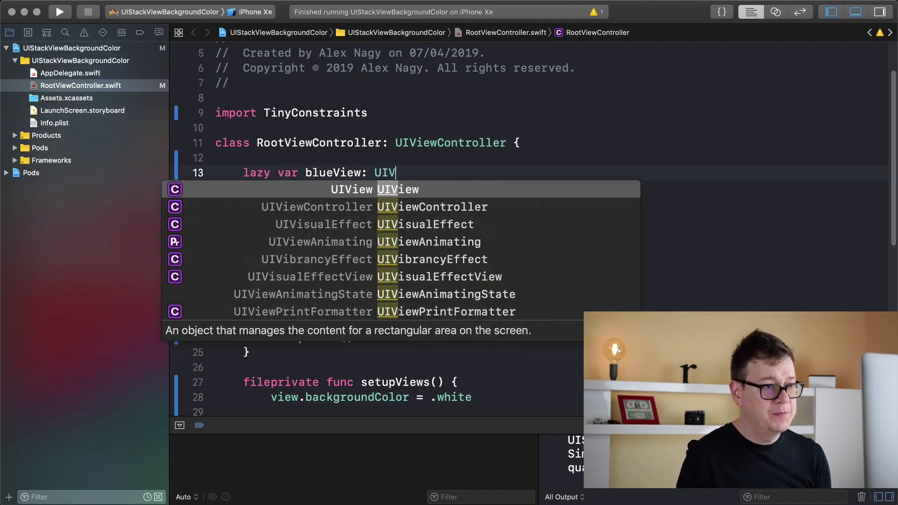
{"action": "type", "text": "iew = "}
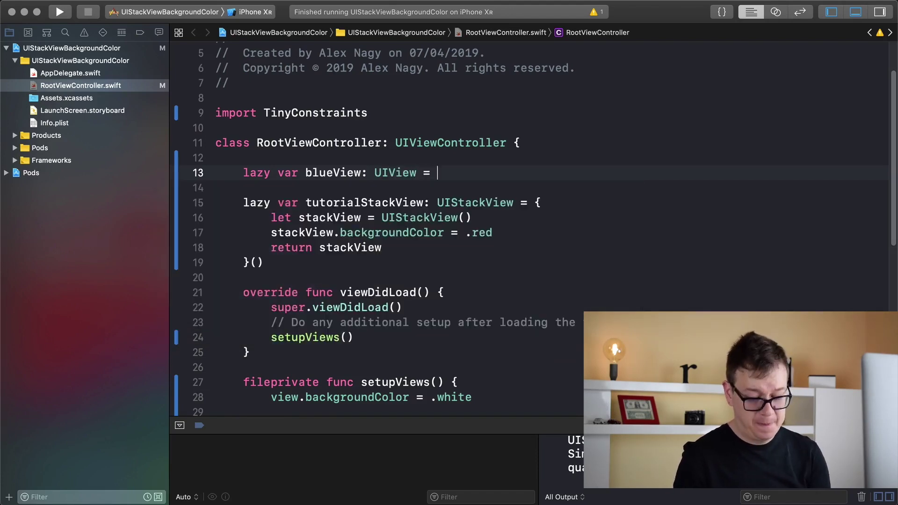
{"action": "type", "text": "{"}
{"action": "key", "text": "Return"}
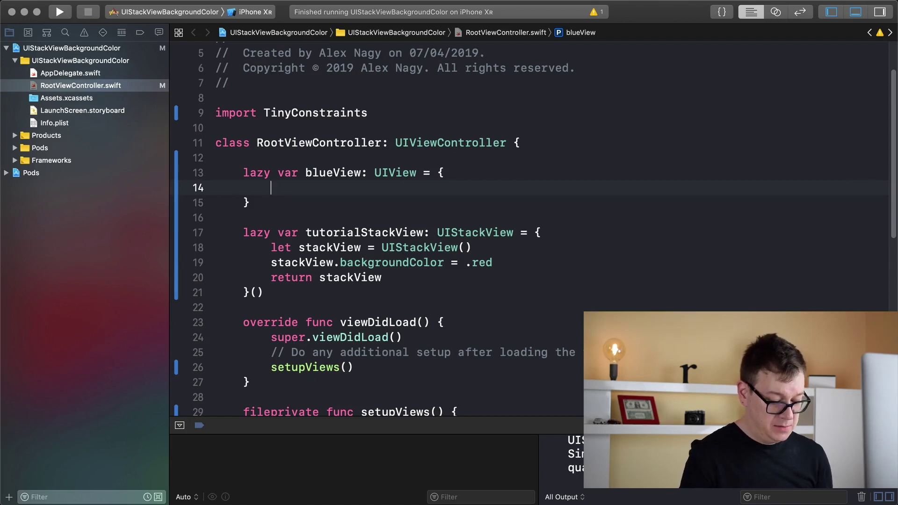
{"action": "type", "text": "let view = UIV"}
{"action": "key", "text": "Return"}
{"action": "type", "text": "()"}
{"action": "key", "text": "Return"}
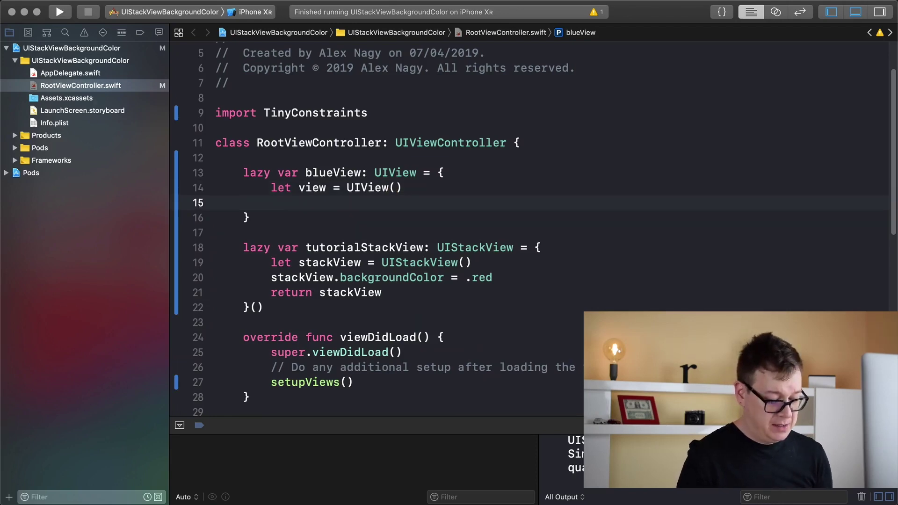
{"action": "type", "text": "view."}
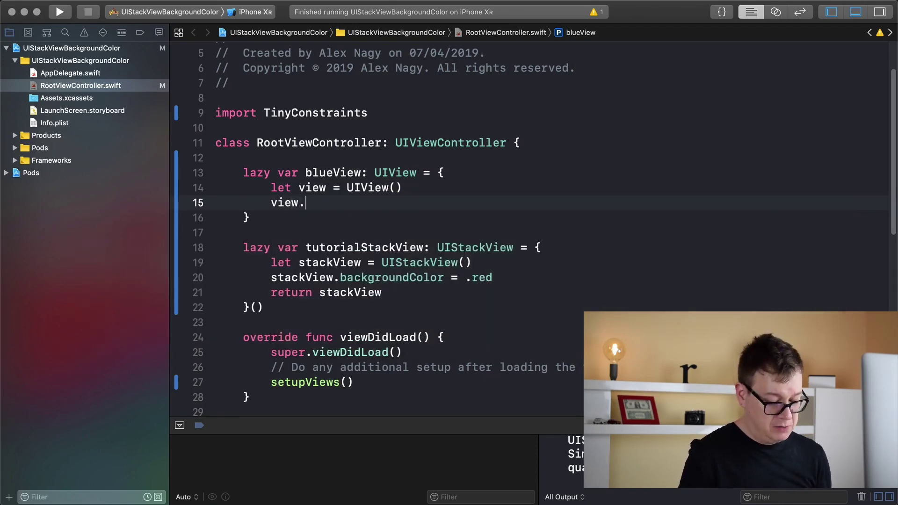
{"action": "type", "text": "ba"}
{"action": "key", "text": "Return"}
{"action": "type", "text": "= .blur"}
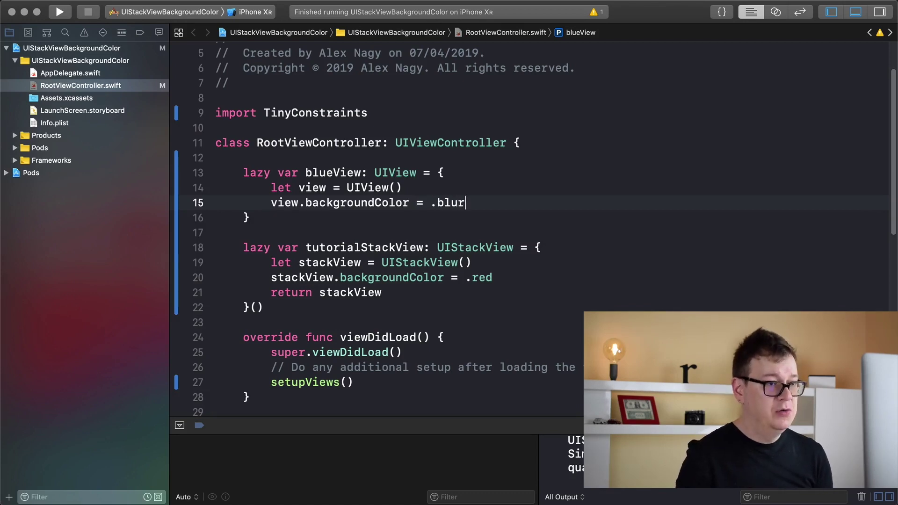
{"action": "key", "text": "BackSpace"}
{"action": "type", "text": "e"}
{"action": "key", "text": "Return"}
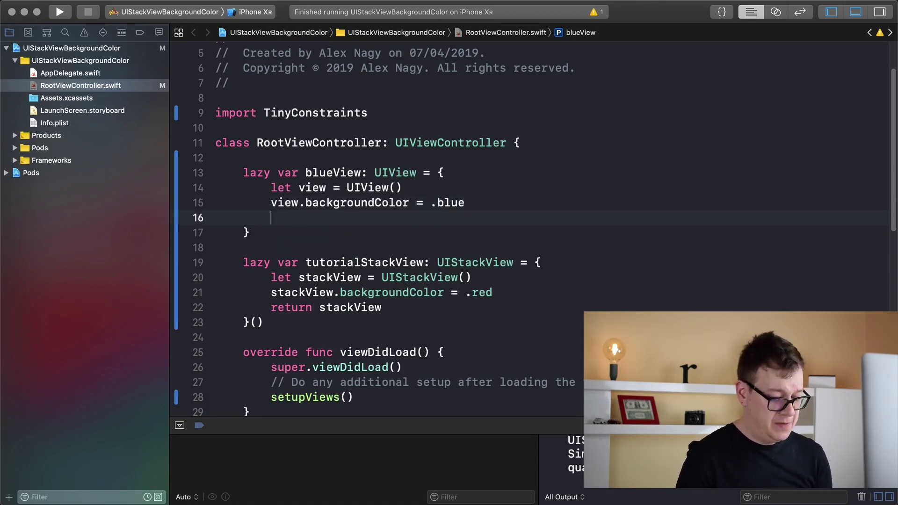
{"action": "type", "text": "return "}
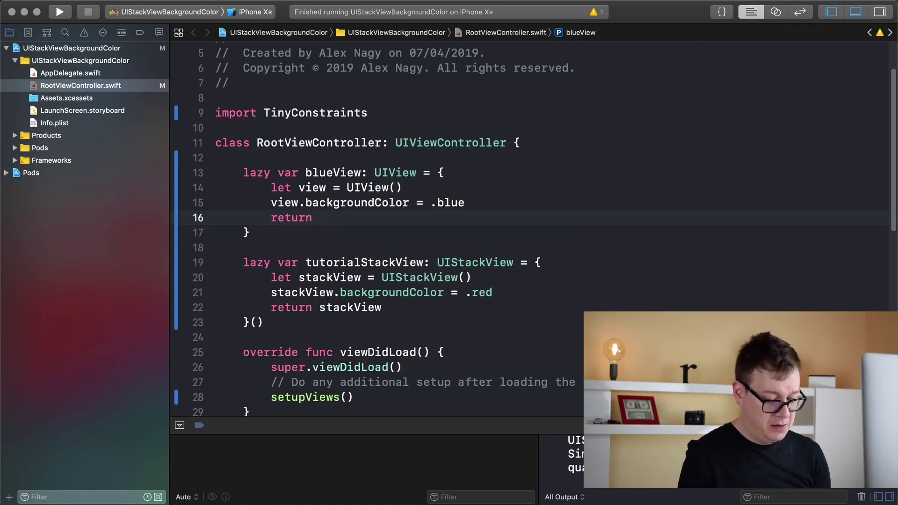
{"action": "type", "text": "vie"}
{"action": "key", "text": "Return"}
{"action": "key", "text": "Down"}
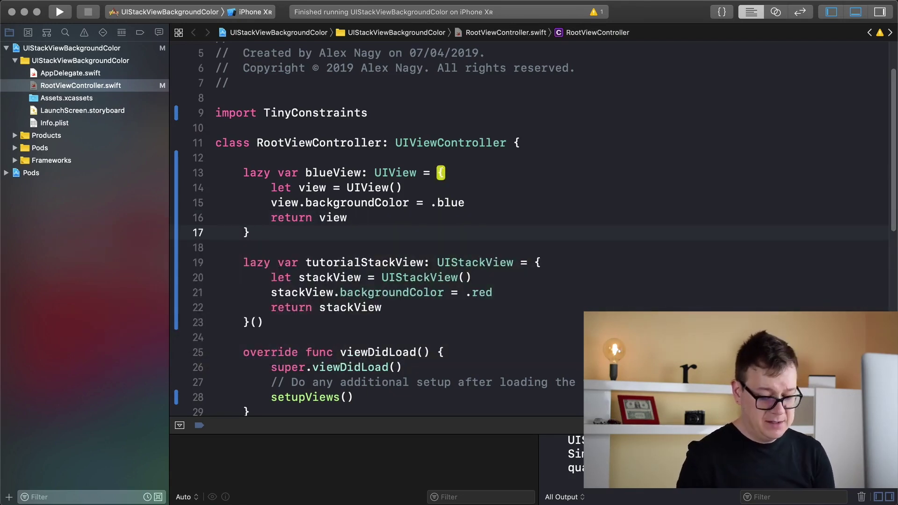
{"action": "type", "text": "()"}
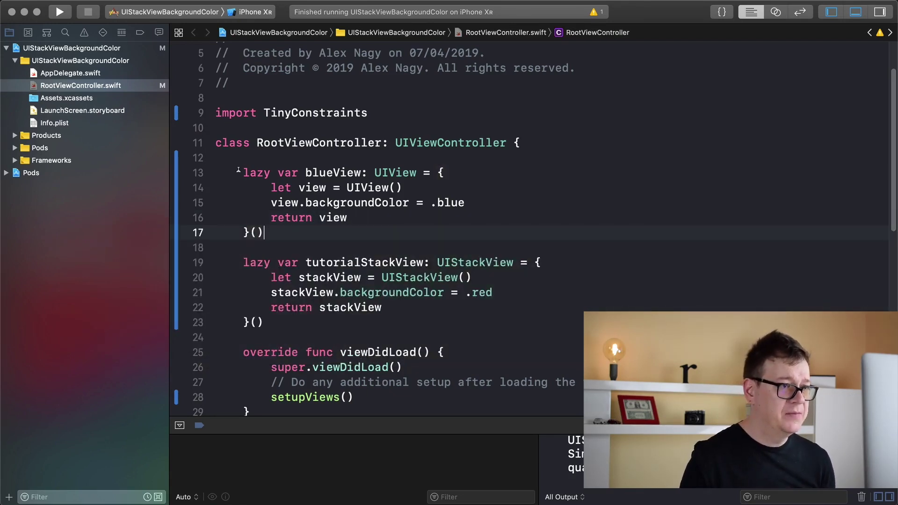
Step: Duplicate the blueView block as greenView with a green background
{"action": "left_click_drag", "start_coordinate": [238, 171], "coordinate": [274, 232]}
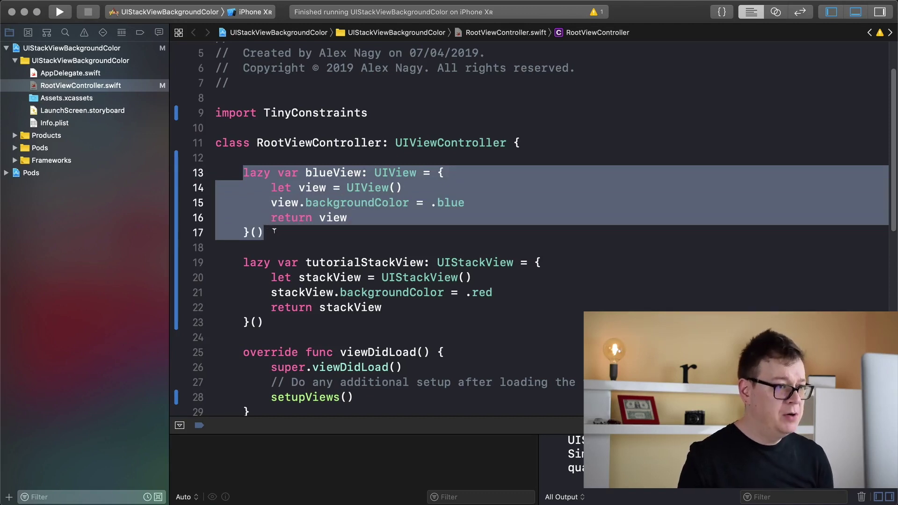
{"action": "key", "text": "ctrl+c"}
{"action": "left_click", "coordinate": [275, 232]}
{"action": "key", "text": "Return"}
{"action": "key", "text": "Return"}
{"action": "key", "text": "ctrl+v"}
{"action": "scroll", "coordinate": [274, 232], "scroll_direction": "down", "scroll_amount": 2}
{"action": "left_click_drag", "start_coordinate": [333, 209], "coordinate": [305, 209]}
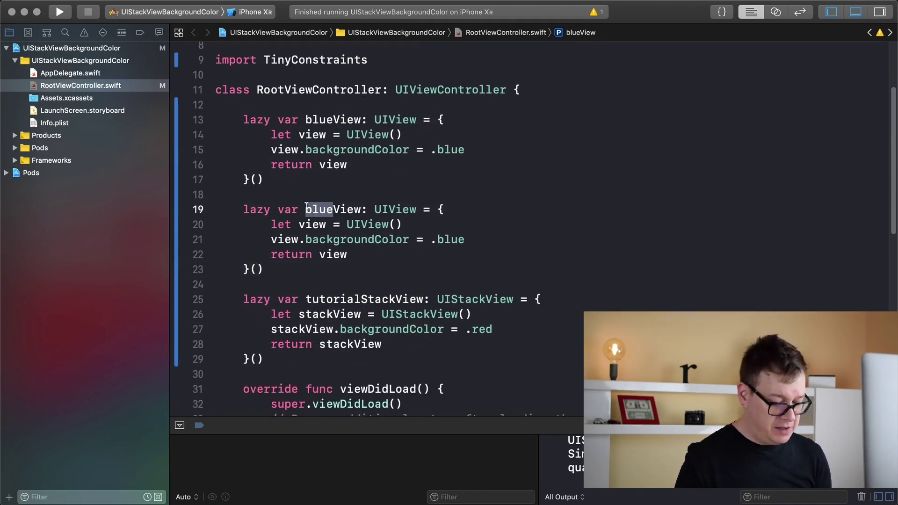
{"action": "type", "text": "green"}
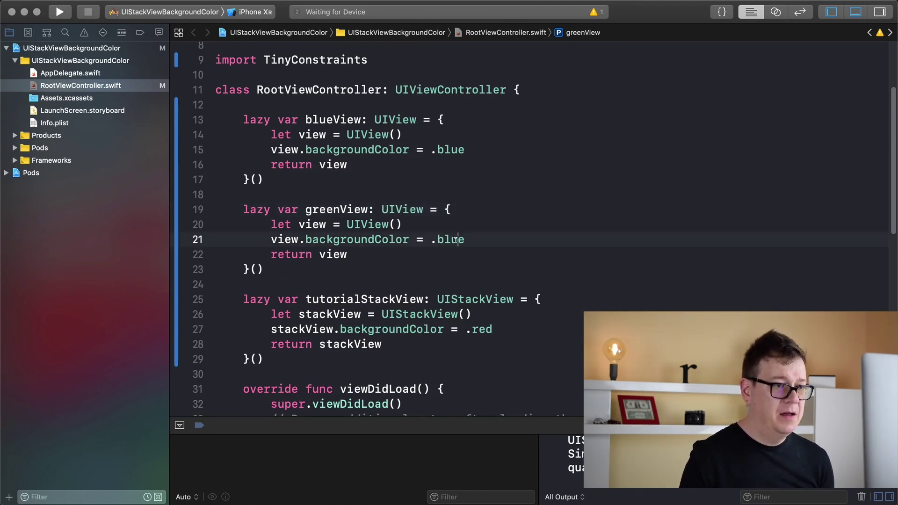
{"action": "double_click", "coordinate": [454, 240]}
{"action": "type", "text": "gre"}
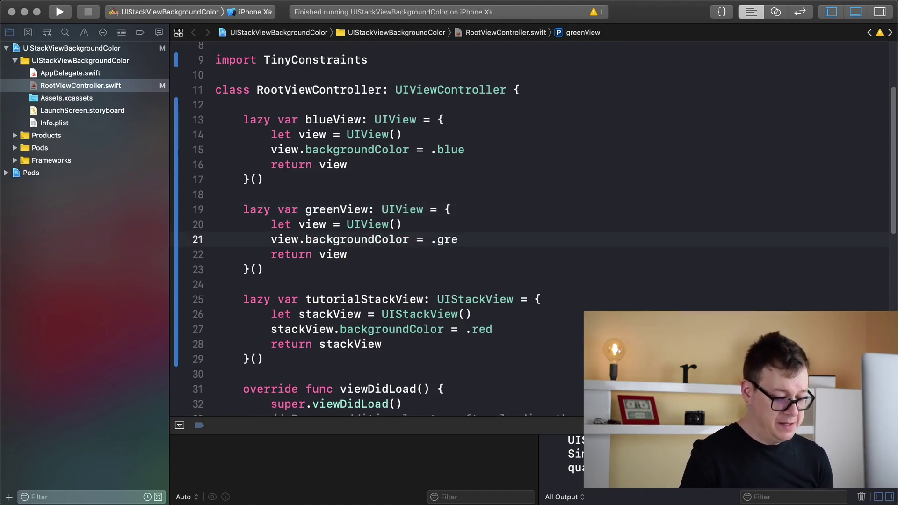
{"action": "type", "text": "en"}
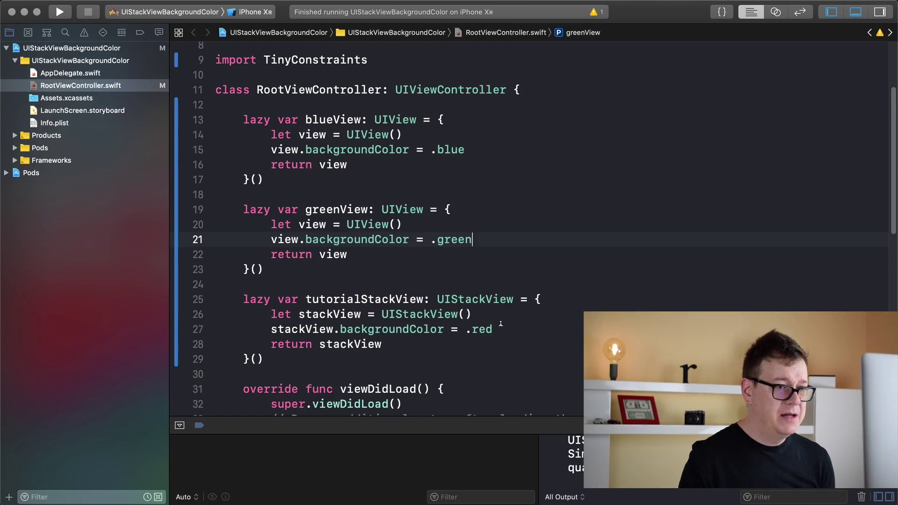
{"action": "left_click", "coordinate": [501, 325]}
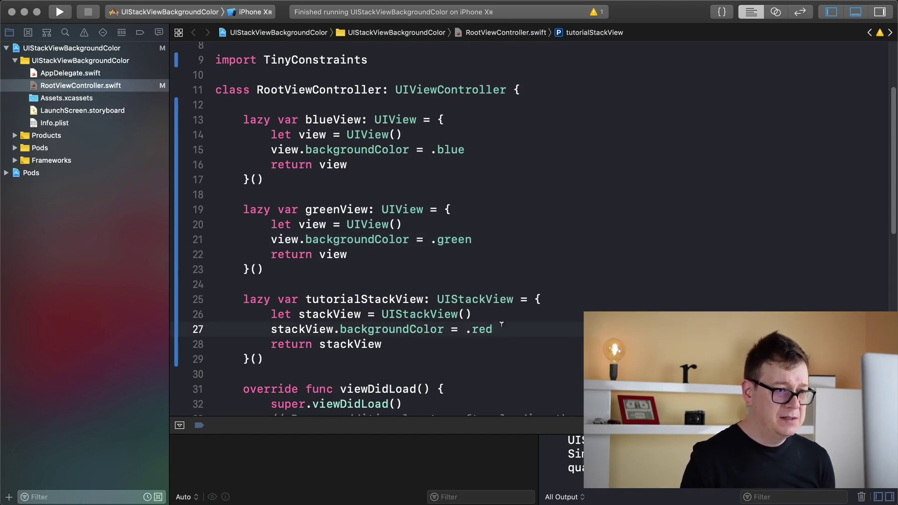
Step: Comment out the red background line and add blueView as an arranged subview
{"action": "key", "text": "ctrl+slash"}
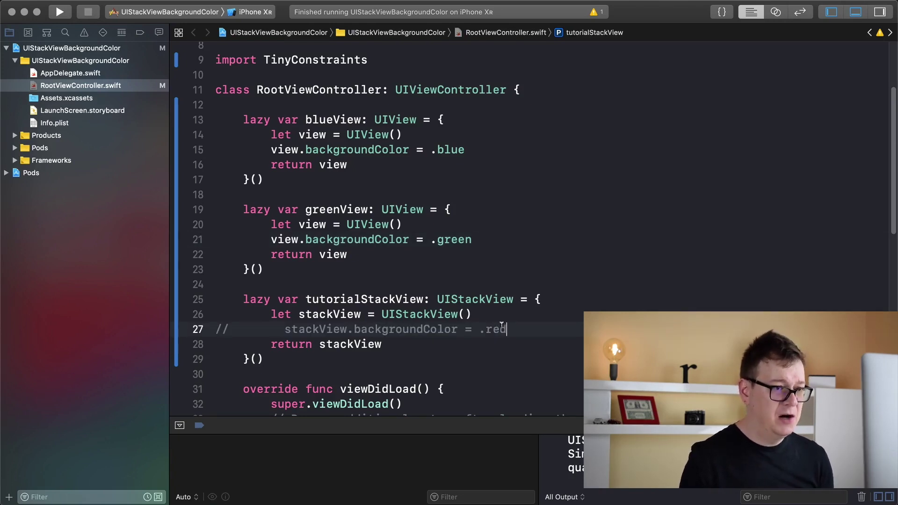
{"action": "scroll", "coordinate": [521, 299], "scroll_direction": "down", "scroll_amount": 3}
{"action": "scroll", "coordinate": [519, 284], "scroll_direction": "down", "scroll_amount": 2}
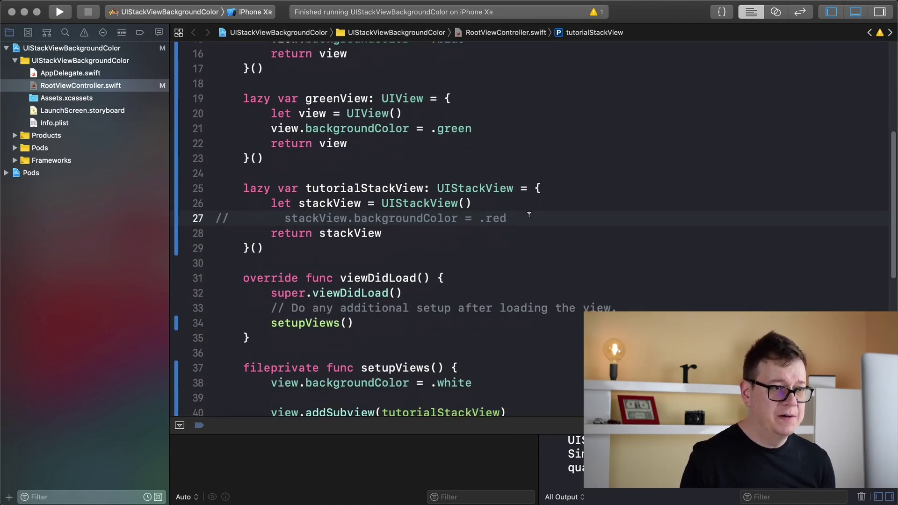
{"action": "key", "text": "Return"}
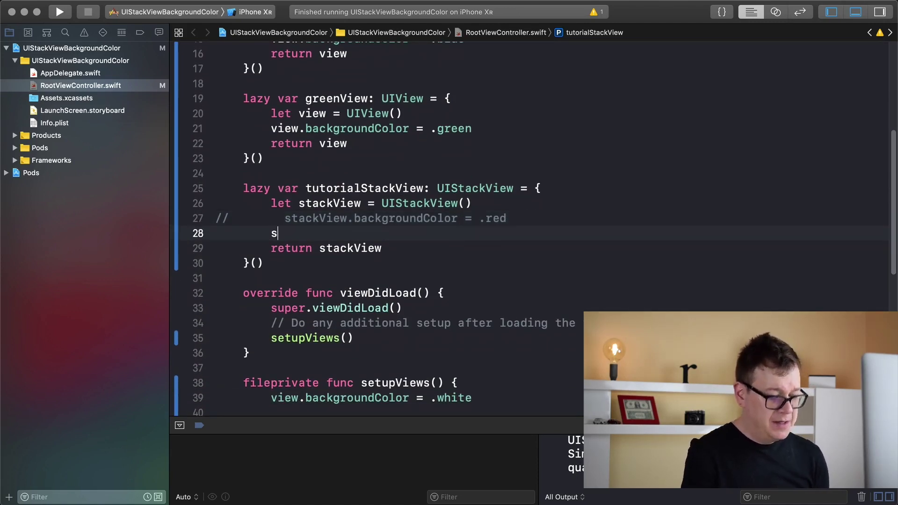
{"action": "type", "text": "sta"}
{"action": "key", "text": "Return"}
{"action": "type", "text": ".add"}
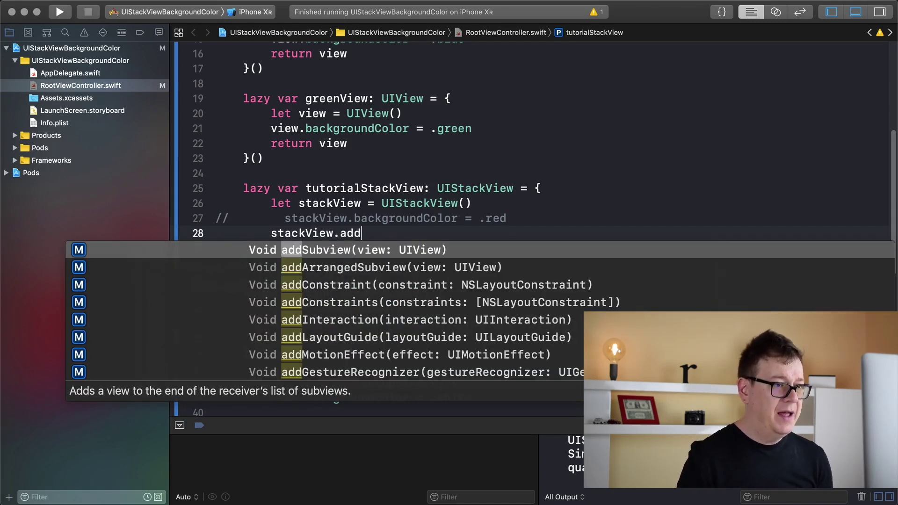
{"action": "key", "text": "Down"}
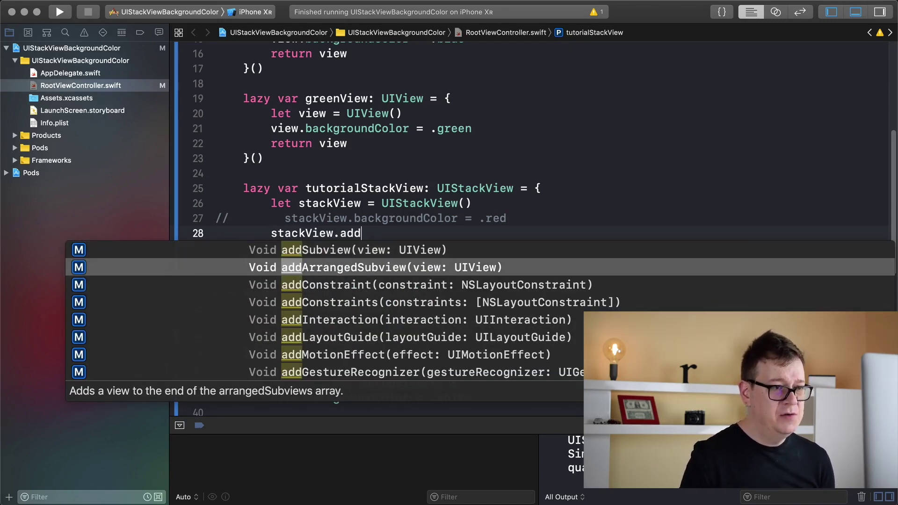
{"action": "key", "text": "Return"}
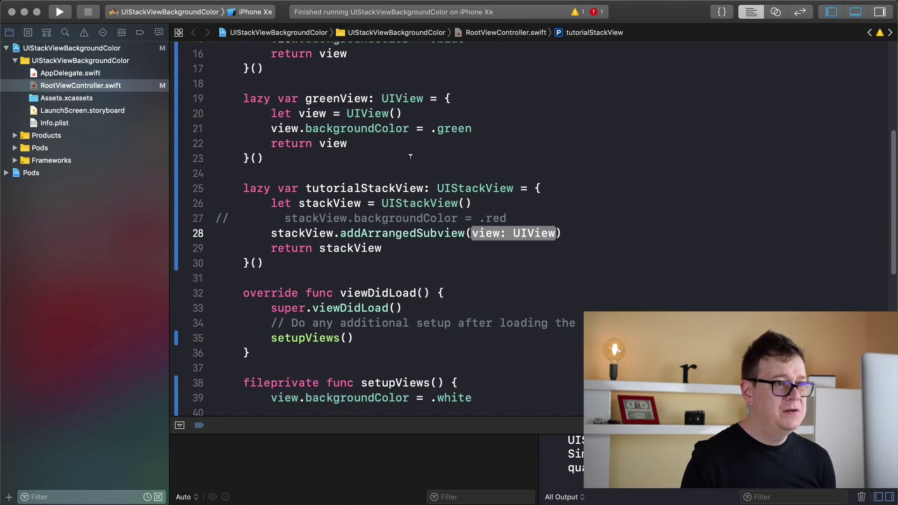
{"action": "scroll", "coordinate": [410, 156], "scroll_direction": "up", "scroll_amount": 5}
{"action": "double_click", "coordinate": [332, 100]}
{"action": "left_click", "coordinate": [522, 324]}
{"action": "key", "text": "super+v"}
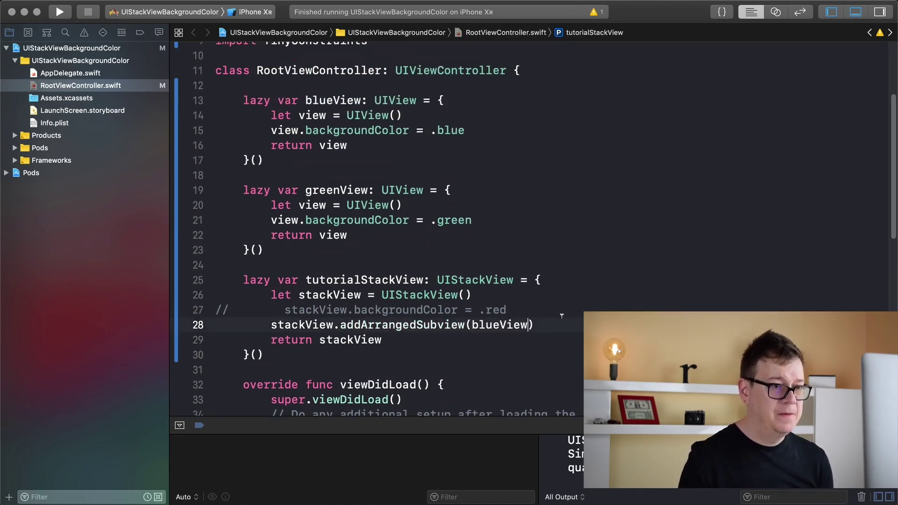
Step: Add greenView as a second arranged subview and run the app
{"action": "key", "text": "Right"}
{"action": "key", "text": "Return"}
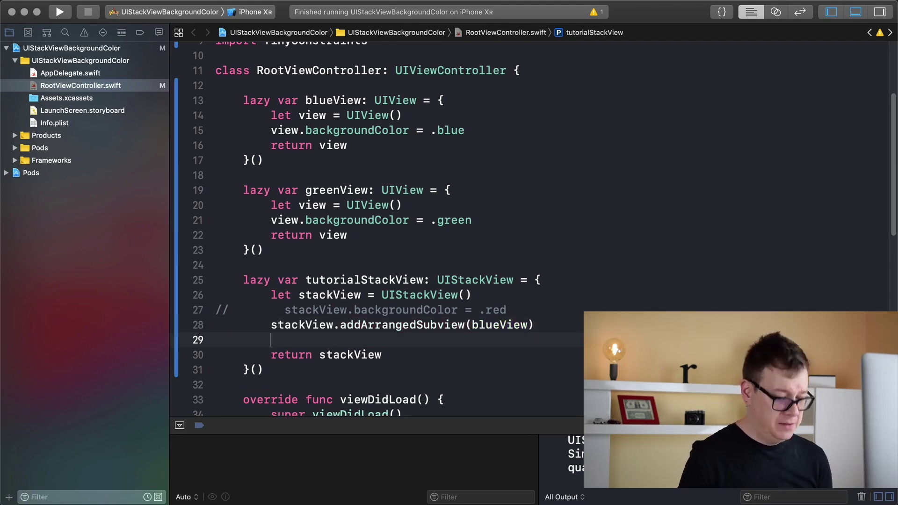
{"action": "type", "text": "sta"}
{"action": "key", "text": "Return"}
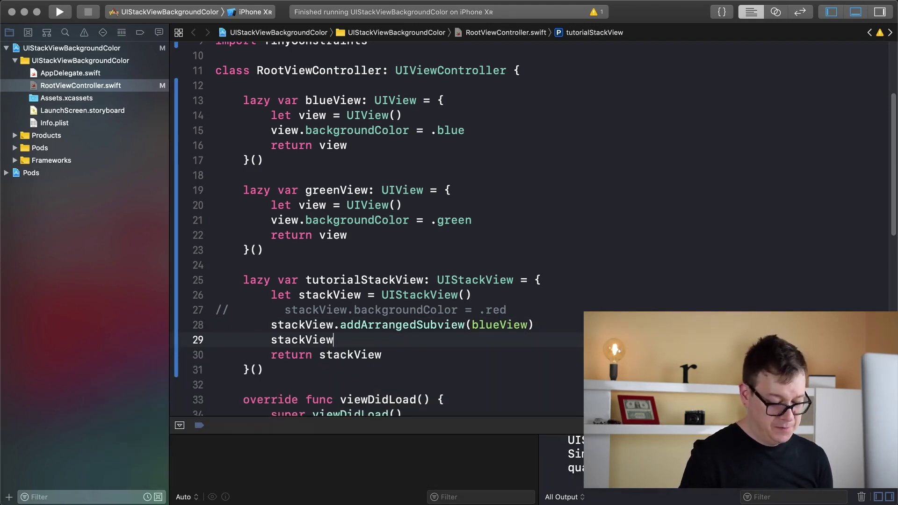
{"action": "type", "text": ".add"}
{"action": "key", "text": "Return"}
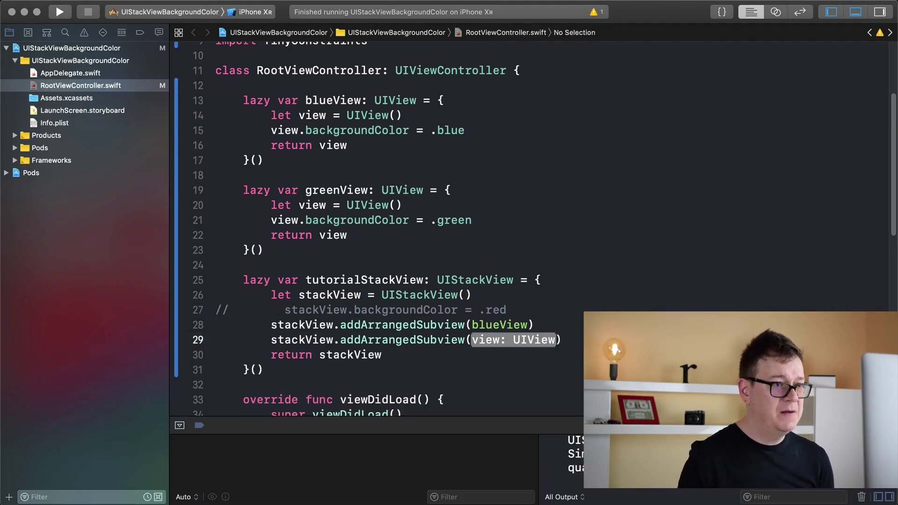
{"action": "double_click", "coordinate": [351, 191]}
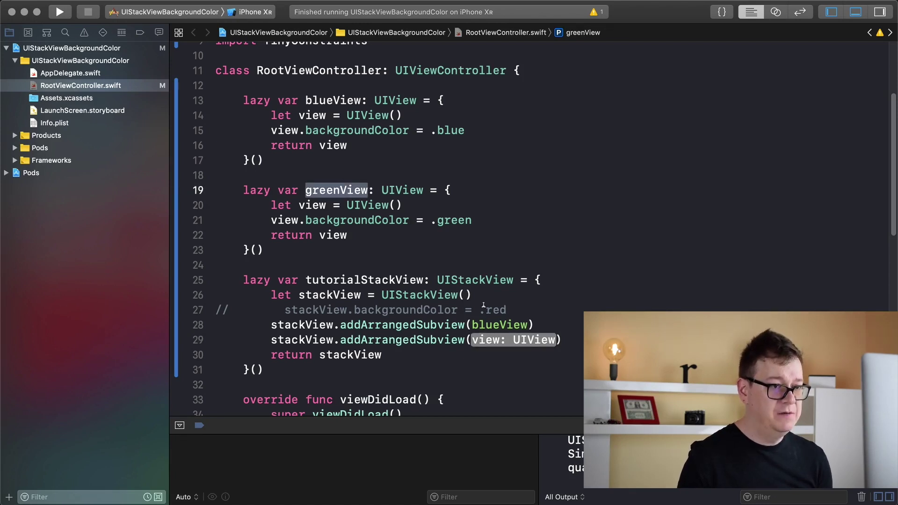
{"action": "left_click", "coordinate": [510, 339]}
{"action": "key", "text": "super+v"}
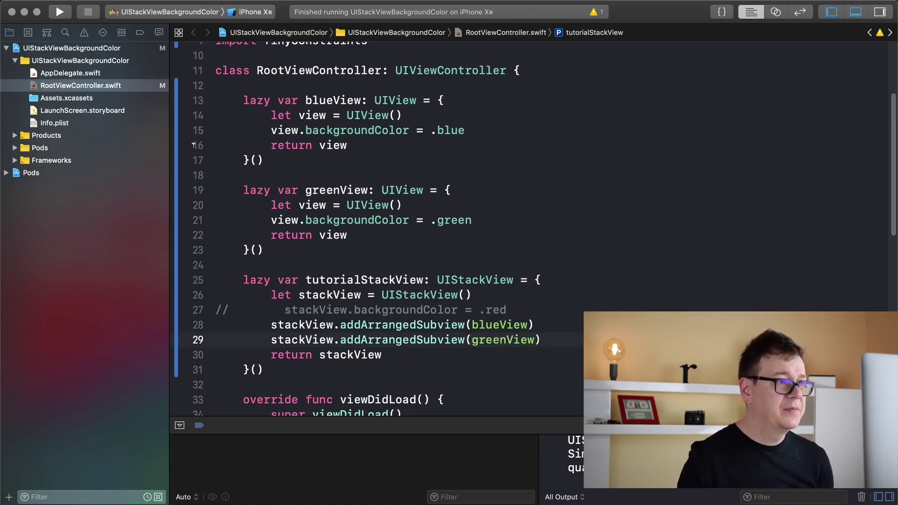
{"action": "left_click", "coordinate": [64, 15]}
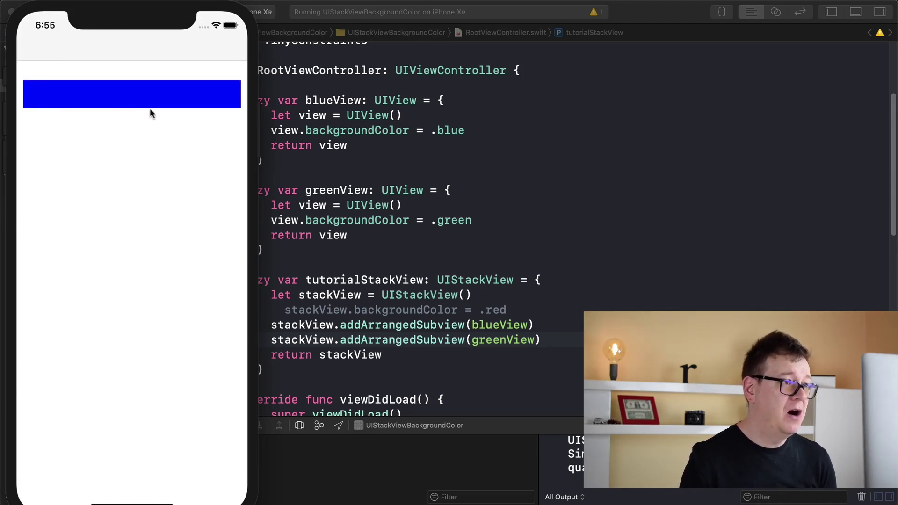
Step: Return to the code editor once the simulator shows the blue bar
{"action": "left_click", "coordinate": [553, 338]}
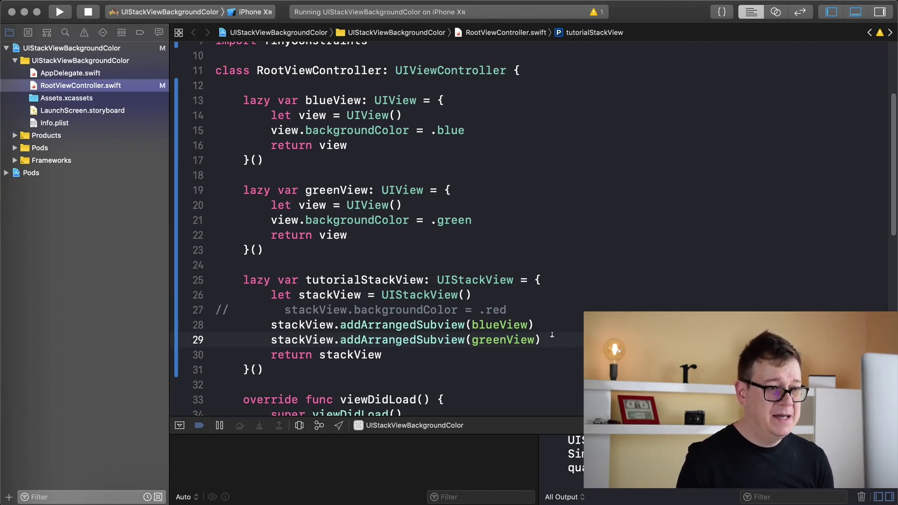
Step: Set the stack view's distribution to fill equally
{"action": "left_click", "coordinate": [526, 298]}
{"action": "scroll", "coordinate": [526, 280], "scroll_direction": "down", "scroll_amount": 3}
{"action": "scroll", "coordinate": [529, 210], "scroll_direction": "down", "scroll_amount": 2}
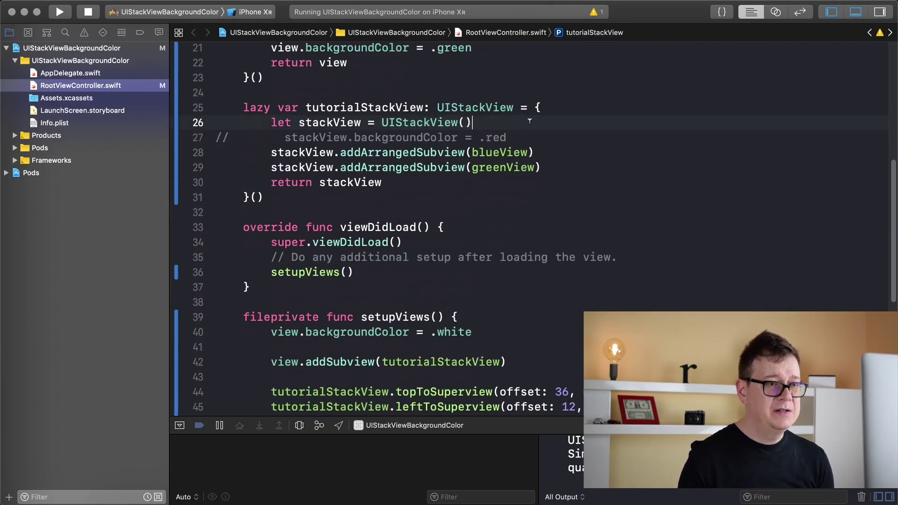
{"action": "left_click", "coordinate": [534, 131]}
{"action": "key", "text": "Return"}
{"action": "key", "text": "Return"}
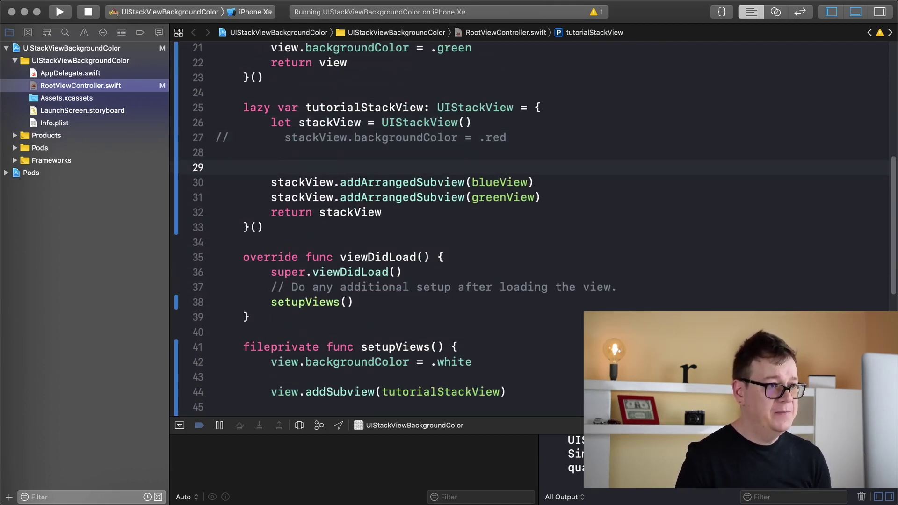
{"action": "key", "text": "Return"}
{"action": "key", "text": "Up"}
{"action": "type", "text": "stac"}
{"action": "key", "text": "Return"}
{"action": "type", "text": ".dis"}
{"action": "key", "text": "Return"}
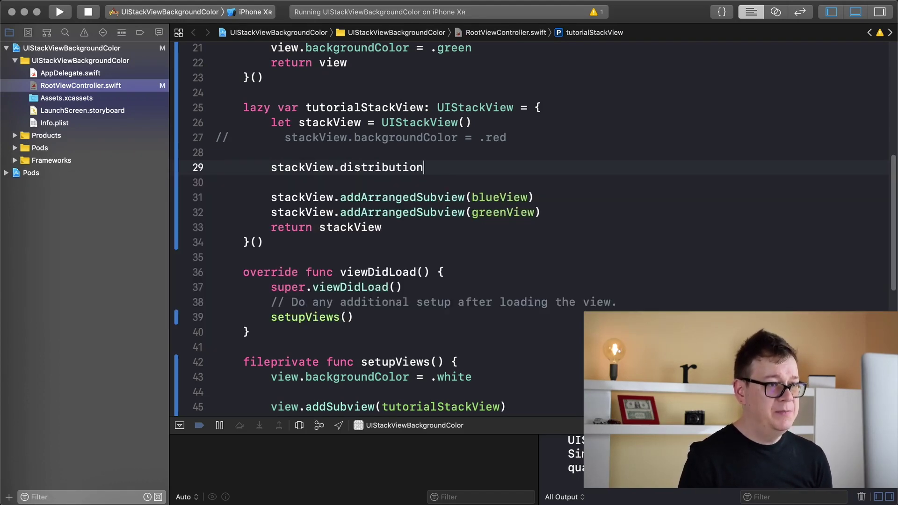
{"action": "type", "text": ".f"}
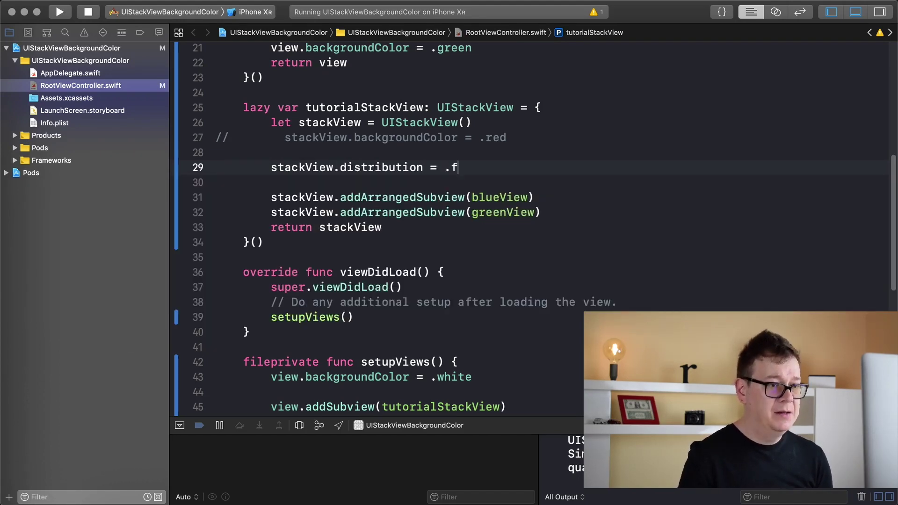
{"action": "type", "text": "il"}
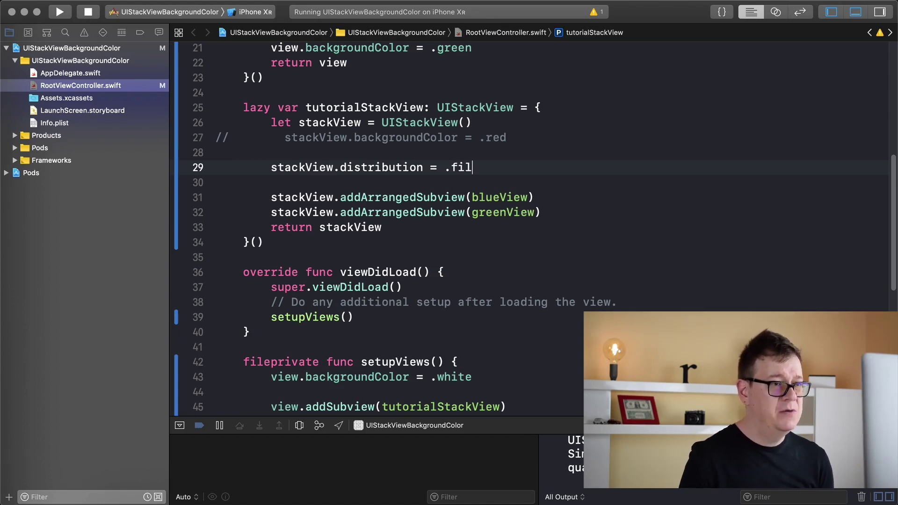
{"action": "type", "text": "l"}
{"action": "type", "text": "E"}
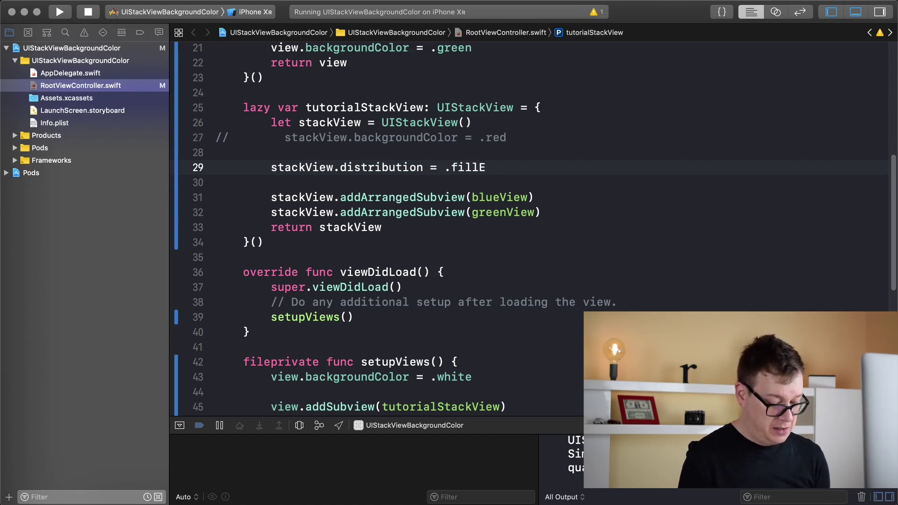
{"action": "type", "text": "qually"}
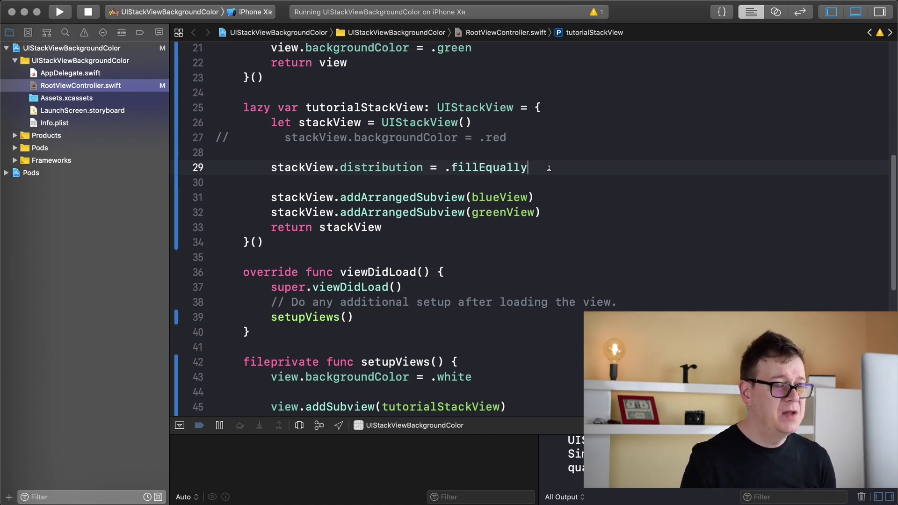
Step: Add stackView.axis = .horizontal and stackView.spacing = 5, then rerun the app
{"action": "key", "text": "Return"}
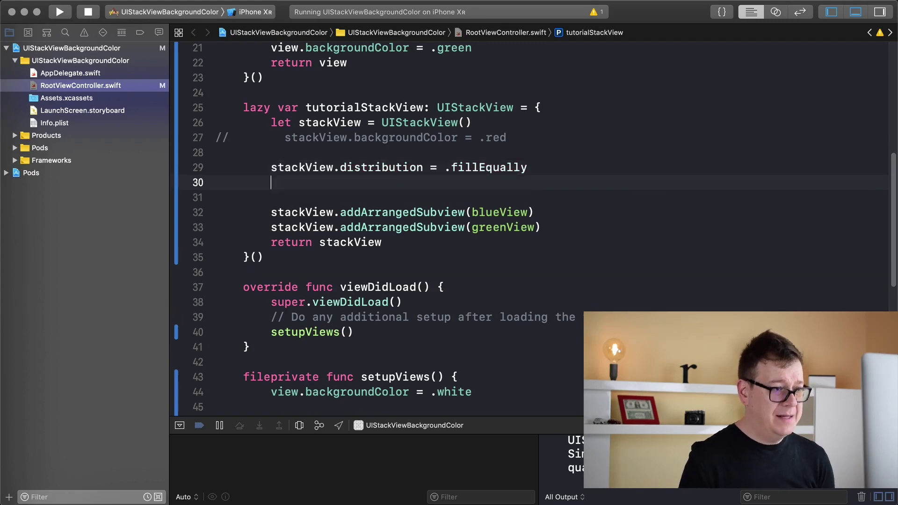
{"action": "type", "text": "sta"}
{"action": "key", "text": "Return"}
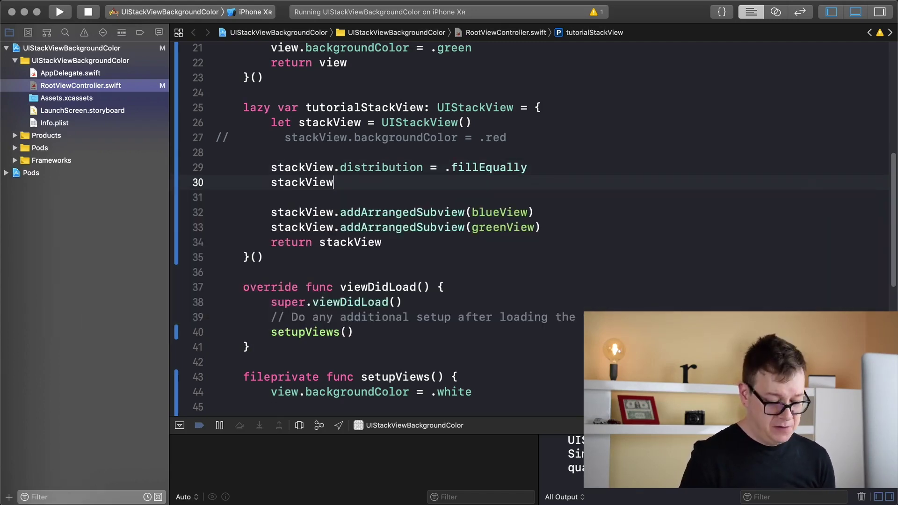
{"action": "type", "text": ".ax"}
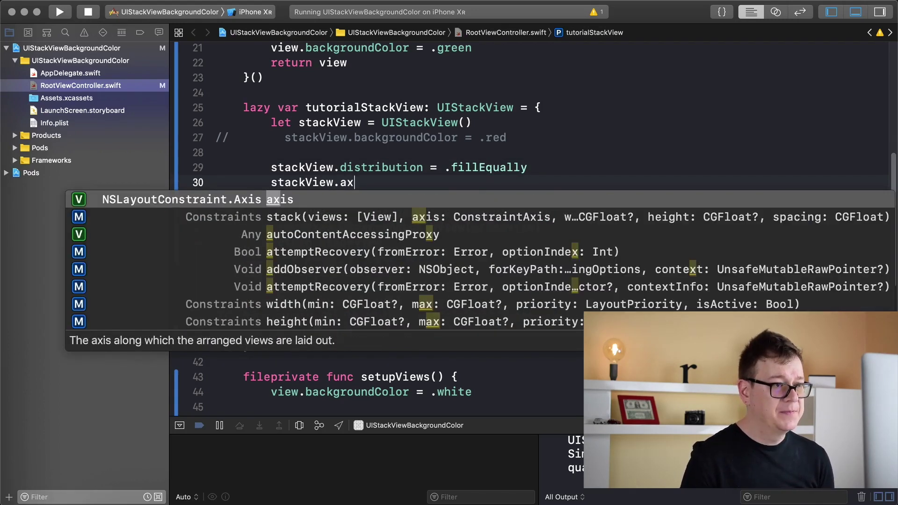
{"action": "key", "text": "Return"}
{"action": "type", "text": "= ."}
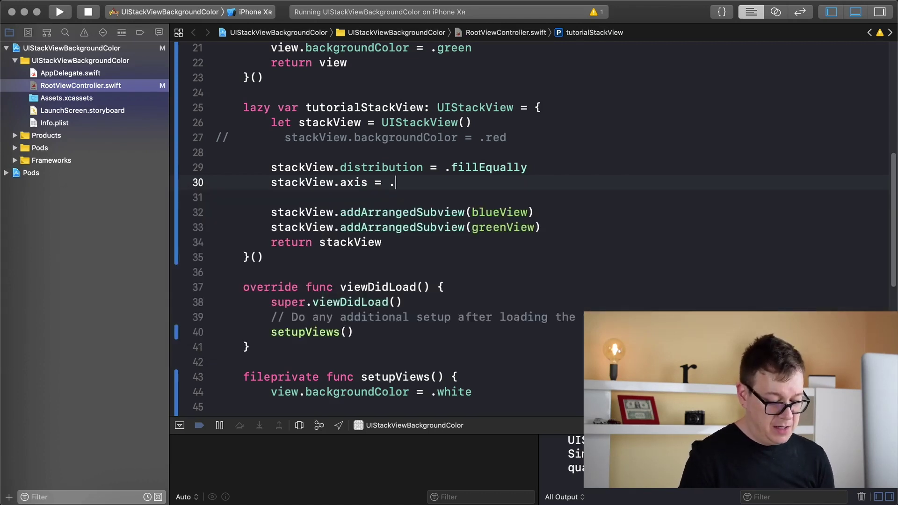
{"action": "type", "text": "horizontal"}
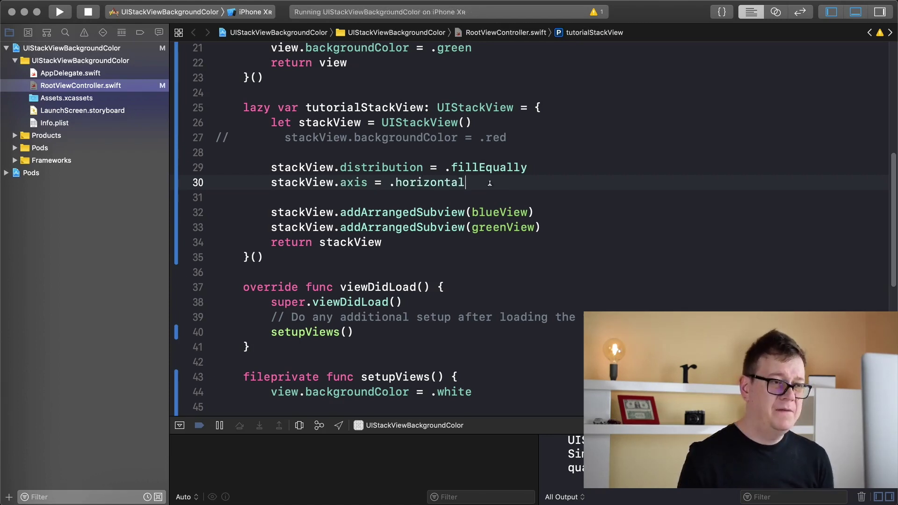
{"action": "key", "text": "Return"}
{"action": "type", "text": "sta"}
{"action": "key", "text": "Return"}
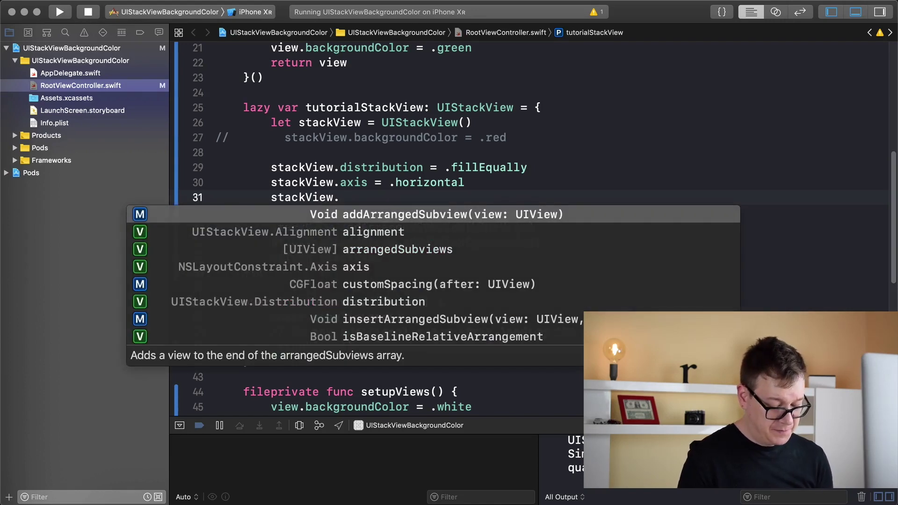
{"action": "type", "text": "spa"}
{"action": "key", "text": "Return"}
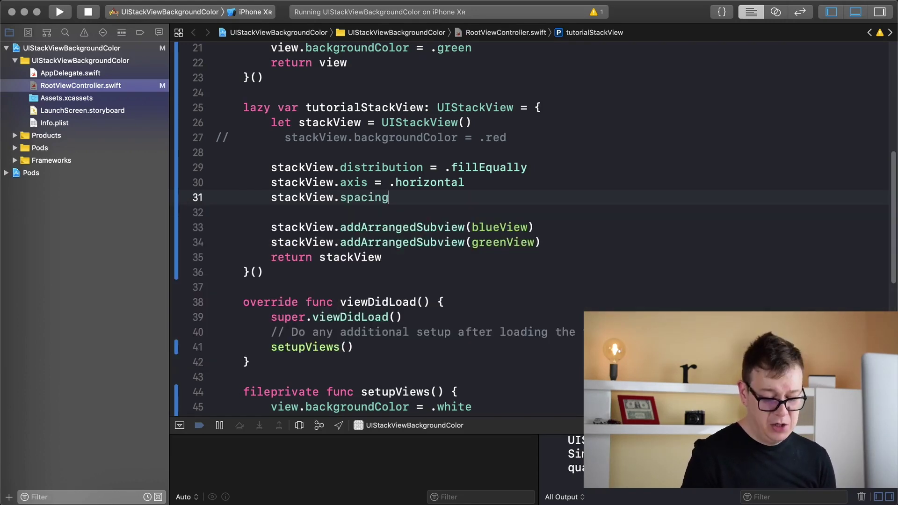
{"action": "type", "text": " = "}
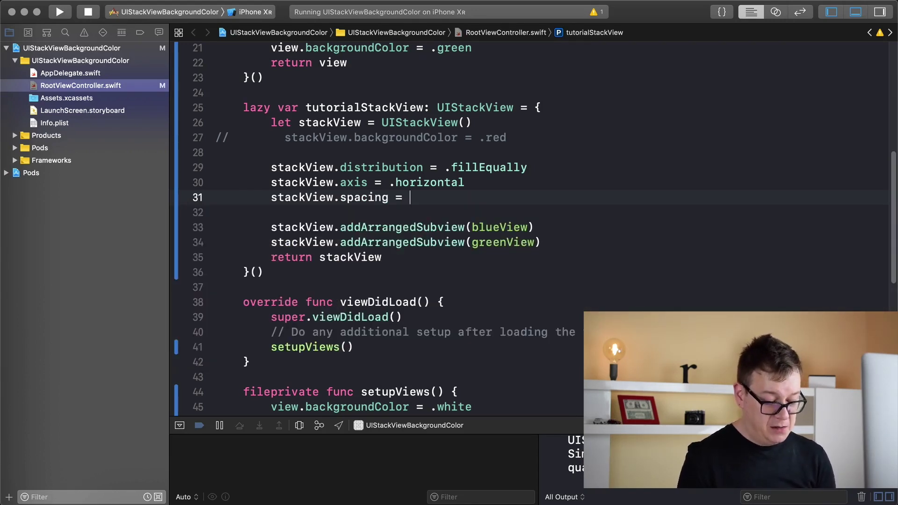
{"action": "type", "text": "5"}
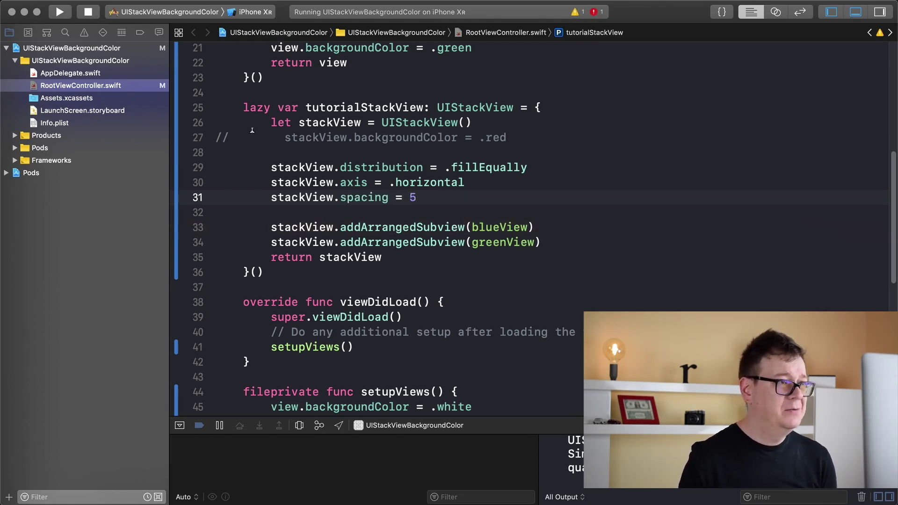
{"action": "left_click", "coordinate": [60, 13]}
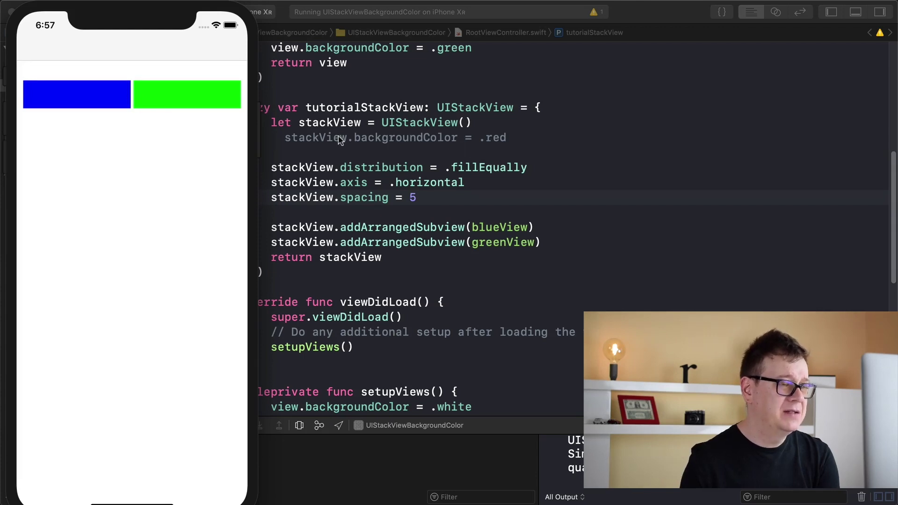
Step: Uncomment stackView.backgroundColor = .red and run the app again
{"action": "left_click", "coordinate": [528, 139]}
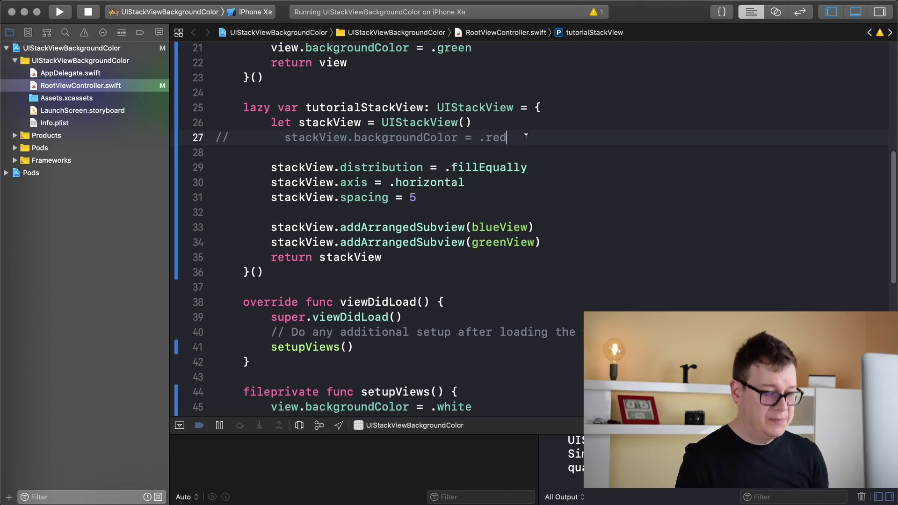
{"action": "key", "text": "super+slash"}
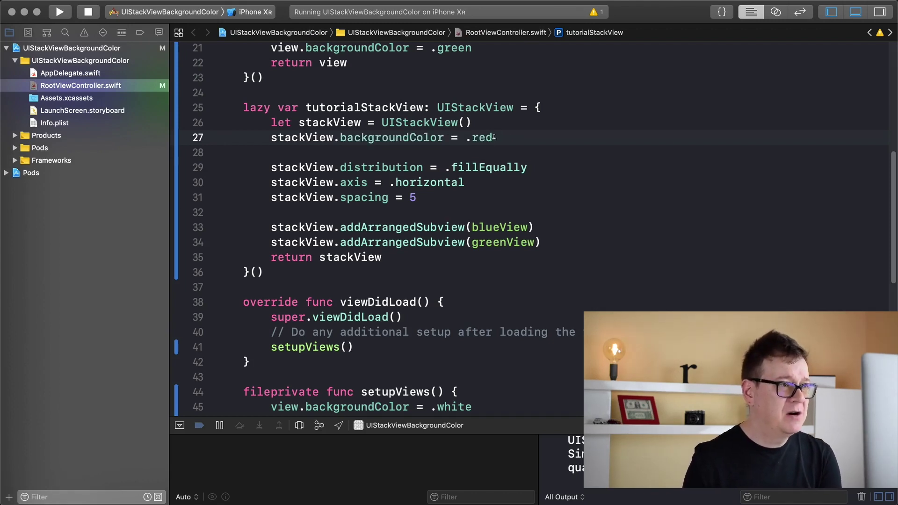
{"action": "left_click", "coordinate": [60, 13]}
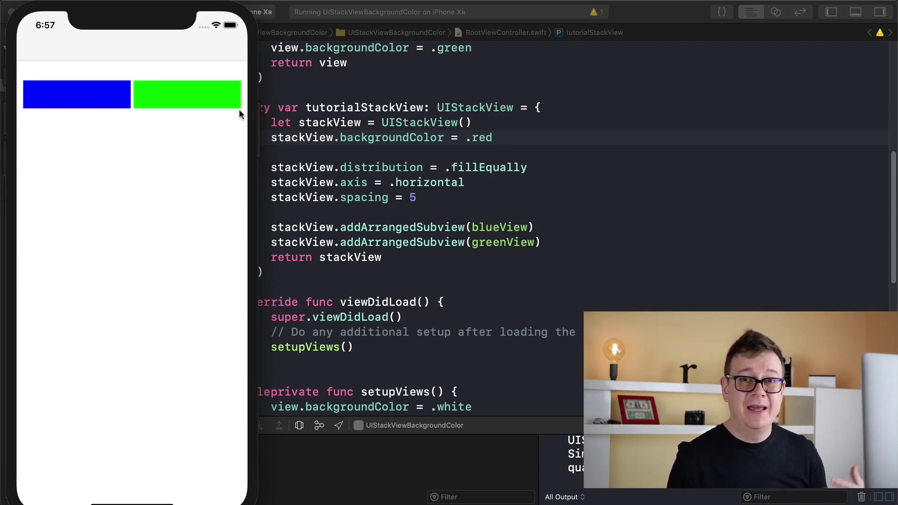
Step: Add a Swift file named UIStackView+.swift to the app's source group
{"action": "left_click", "coordinate": [498, 188]}
{"action": "left_click", "coordinate": [89, 15]}
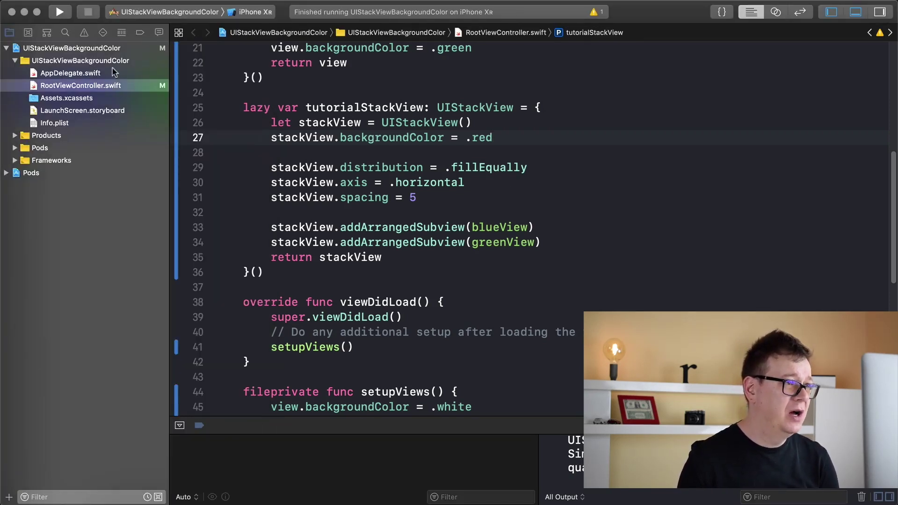
{"action": "left_click", "coordinate": [130, 64]}
{"action": "right_click", "coordinate": [143, 64]}
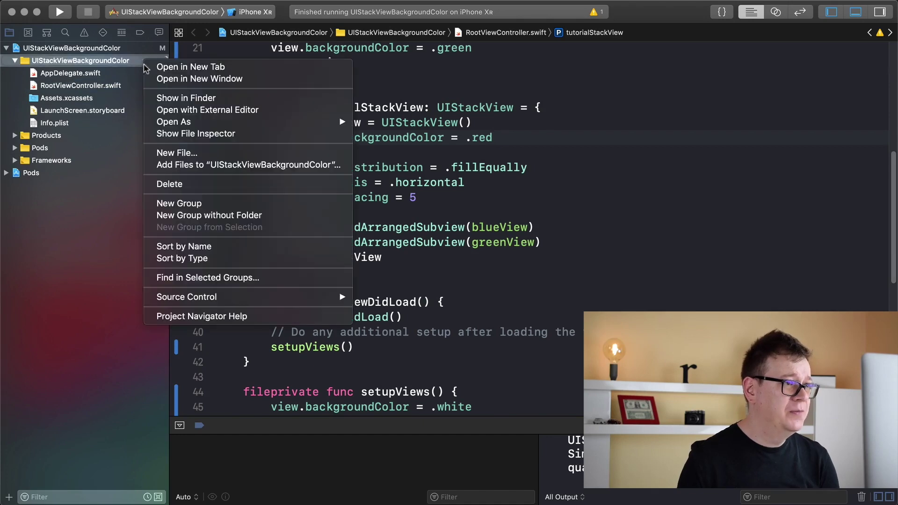
{"action": "left_click", "coordinate": [209, 155]}
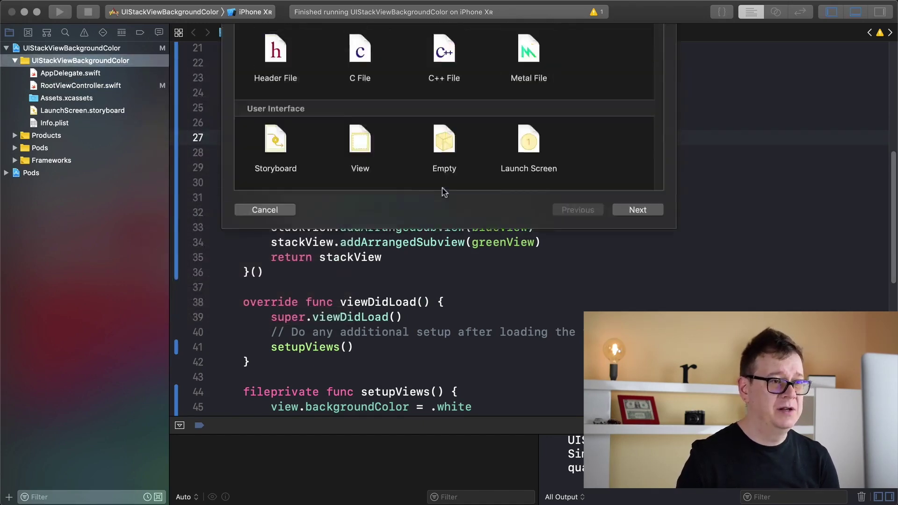
{"action": "left_click", "coordinate": [634, 333]}
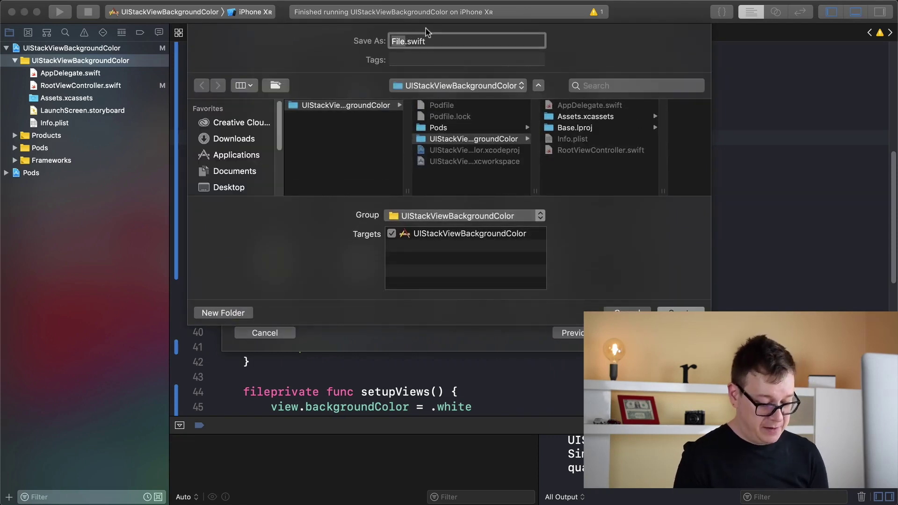
{"action": "type", "text": "UI"}
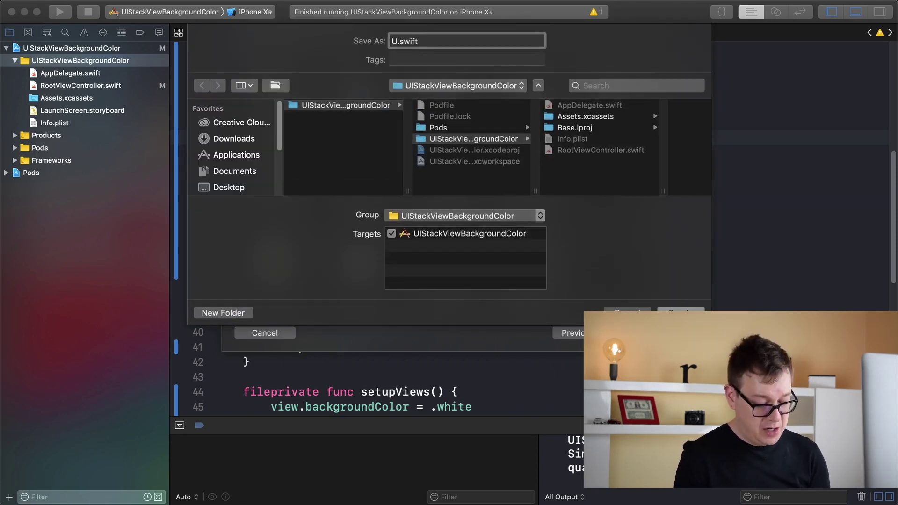
{"action": "type", "text": "StackV"}
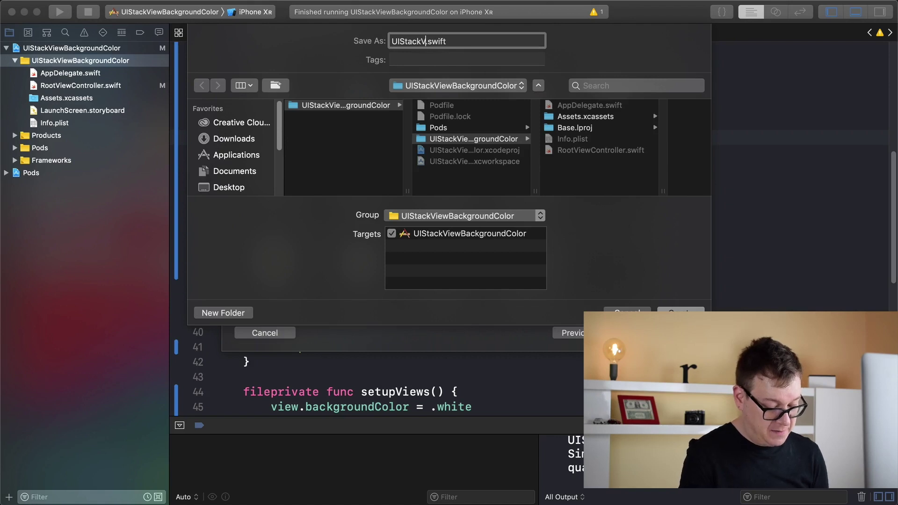
{"action": "type", "text": "iew+"}
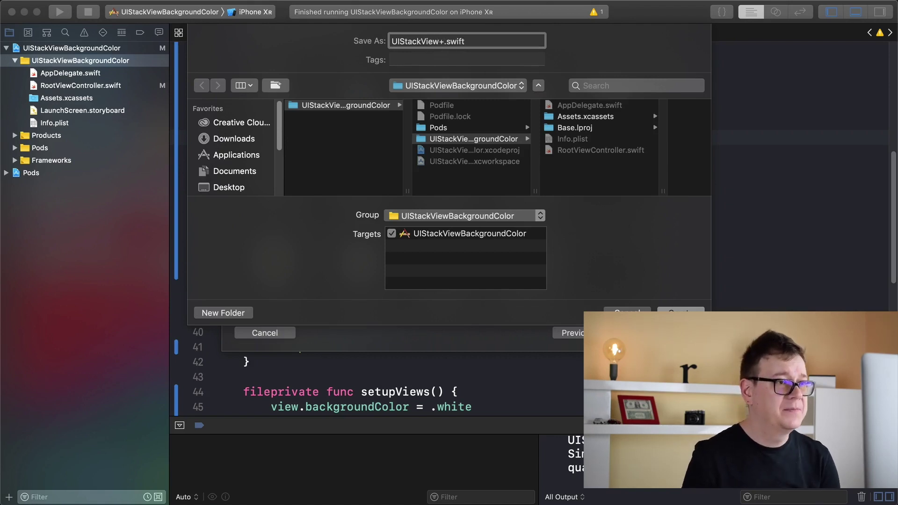
{"action": "key", "text": "Return"}
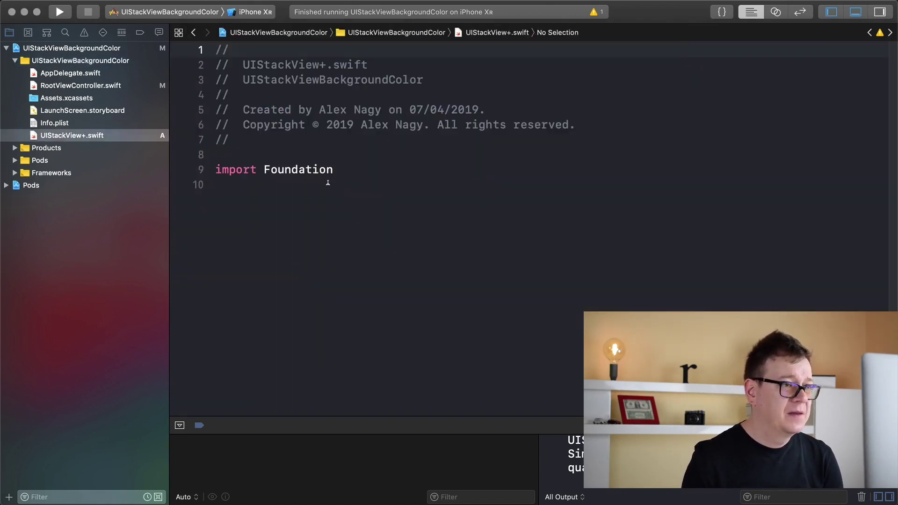
Step: Replace the Foundation import with UIKit and open an extension on UIStackView
{"action": "double_click", "coordinate": [301, 170]}
{"action": "type", "text": "UI"}
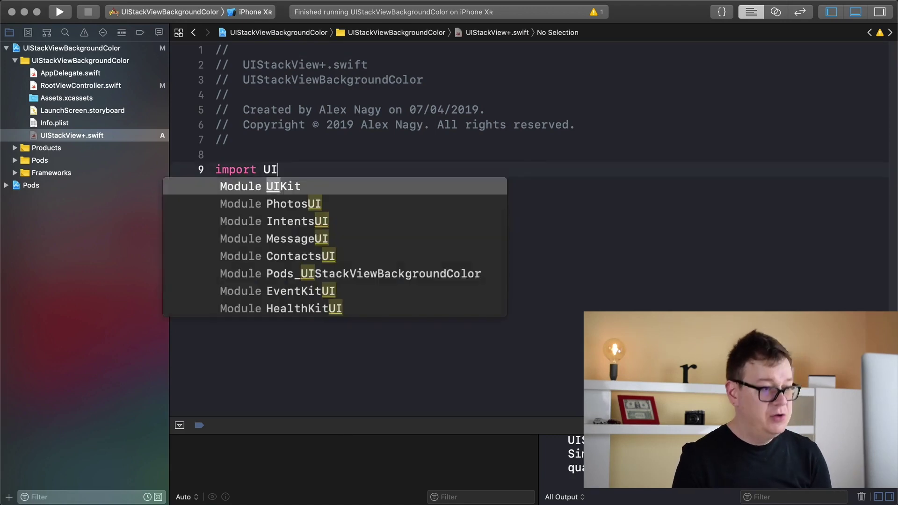
{"action": "type", "text": "K"}
{"action": "key", "text": "Return"}
{"action": "key", "text": "Return"}
{"action": "key", "text": "Return"}
{"action": "type", "text": "ex"}
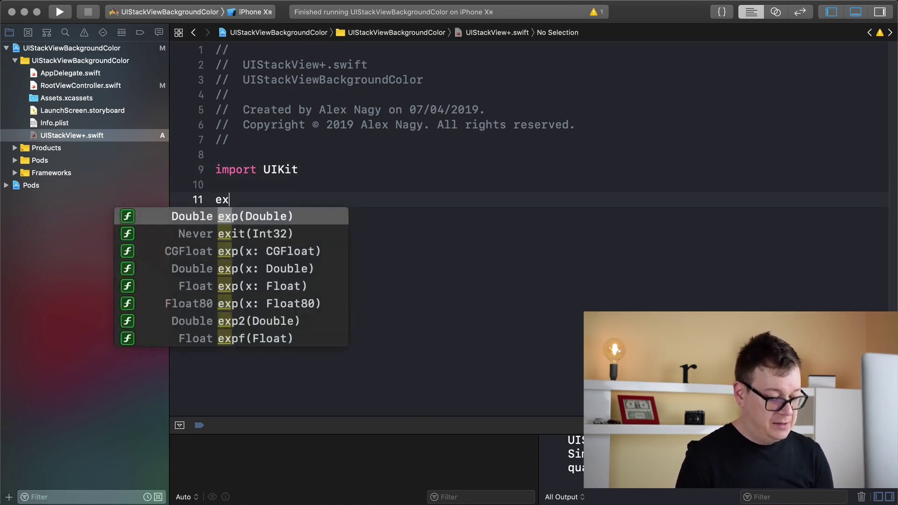
{"action": "type", "text": "tension UI"}
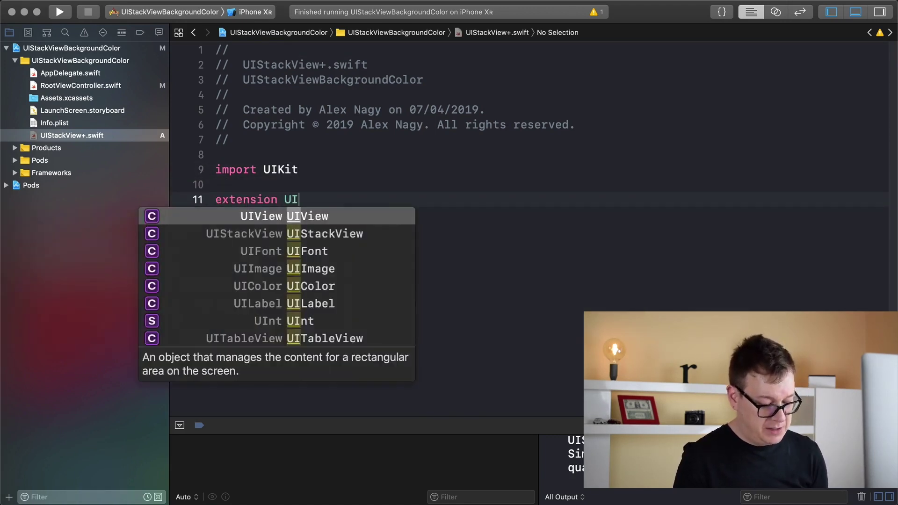
{"action": "type", "text": "S"}
{"action": "key", "text": "Return"}
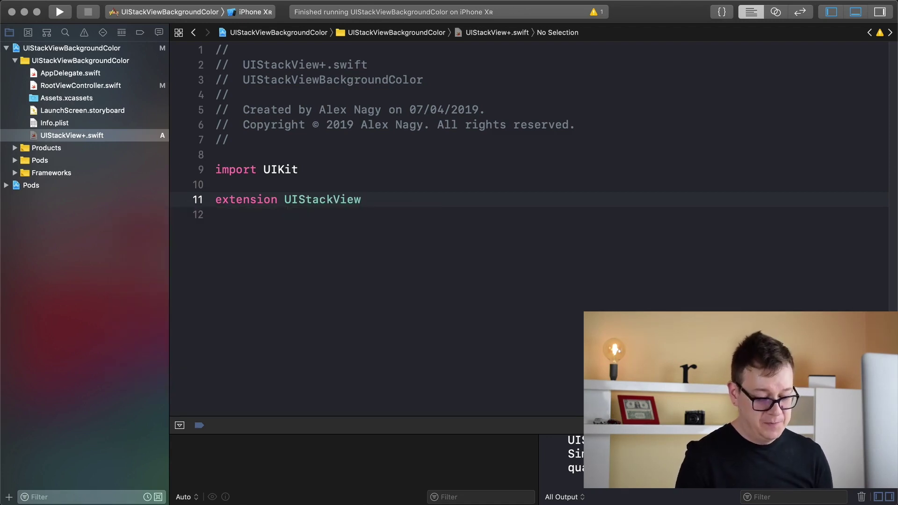
{"action": "key", "text": "Return"}
{"action": "key", "text": "Return"}
{"action": "scroll", "coordinate": [526, 210], "scroll_direction": "down", "scroll_amount": 1}
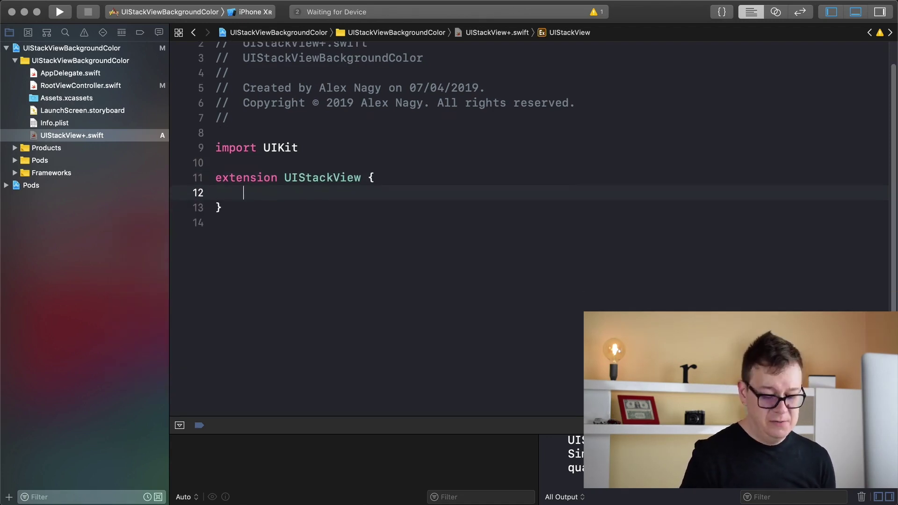
Step: Declare func addBackground(color: UIColor) inside the extension with an open body
{"action": "key", "text": "Up"}
{"action": "key", "text": "Down"}
{"action": "type", "text": "func add"}
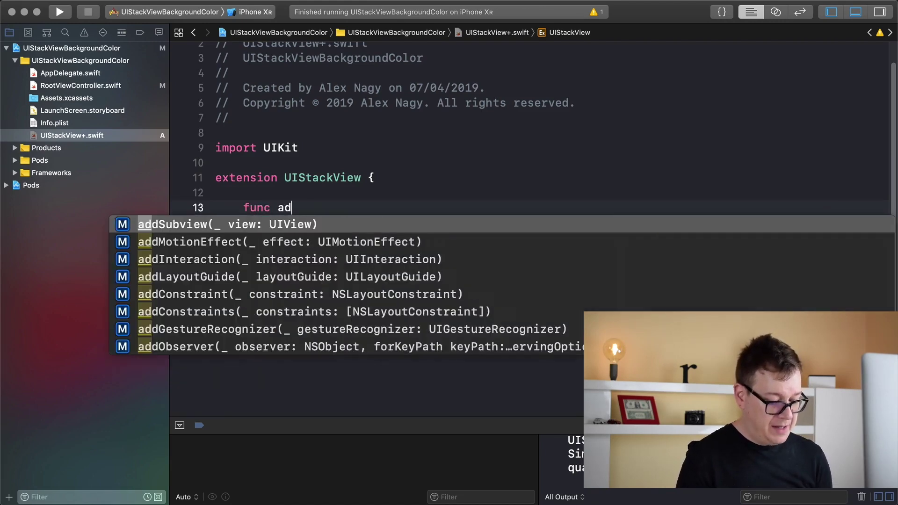
{"action": "type", "text": "Background"}
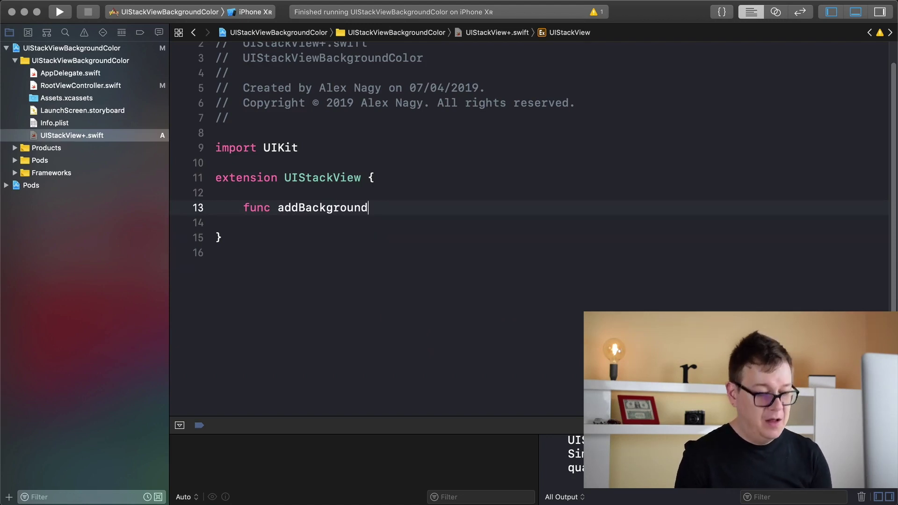
{"action": "type", "text": "(color"}
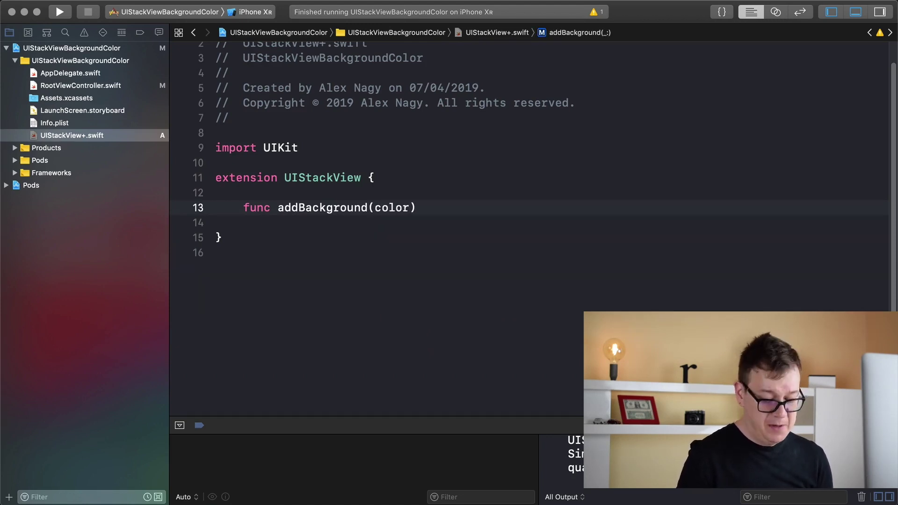
{"action": "type", "text": ": UIC"}
{"action": "key", "text": "Return"}
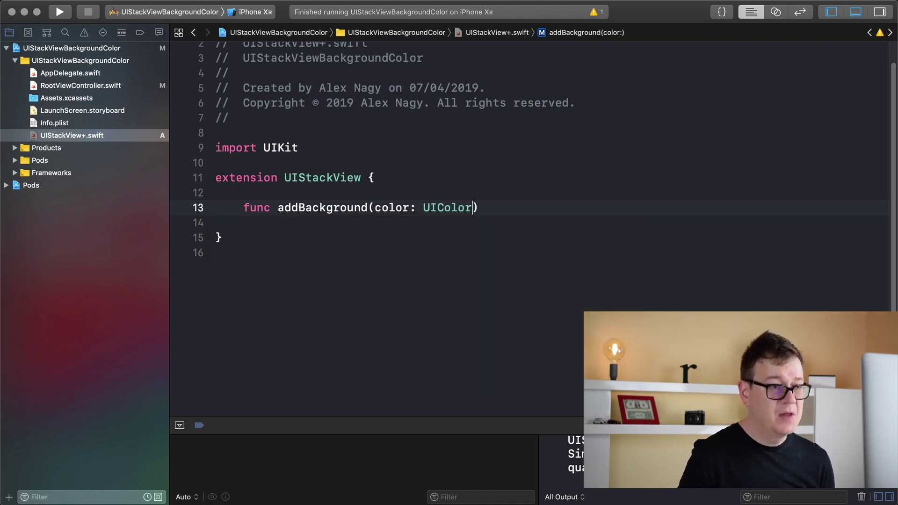
{"action": "key", "text": "Right"}
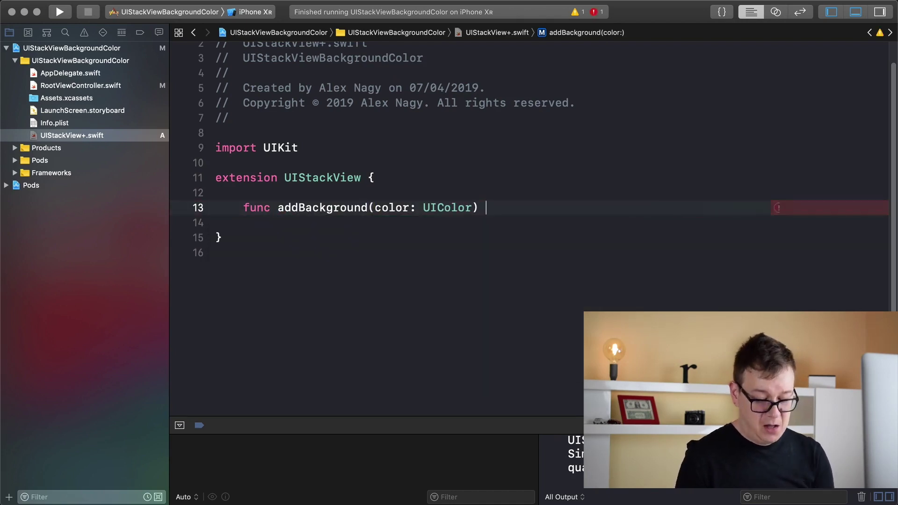
{"action": "type", "text": "{"}
{"action": "key", "text": "Return"}
{"action": "type", "text": "let subView = U"}
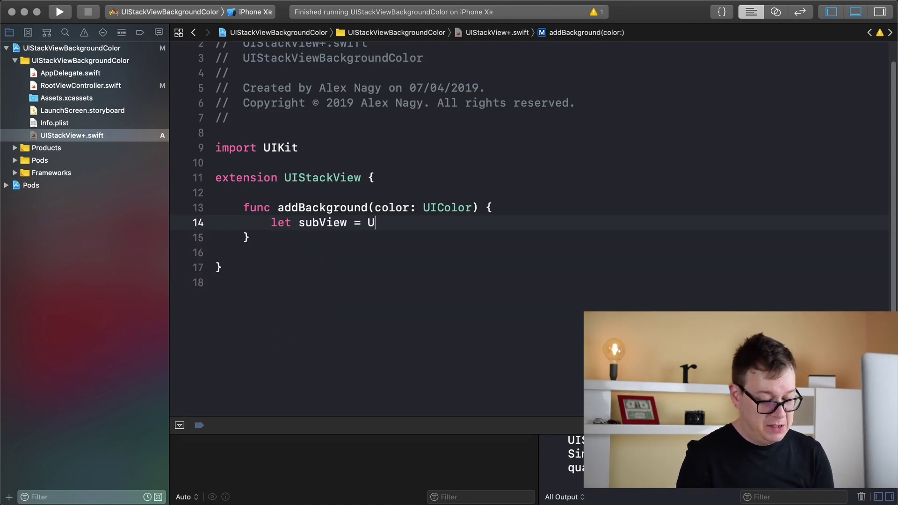
{"action": "type", "text": "I"}
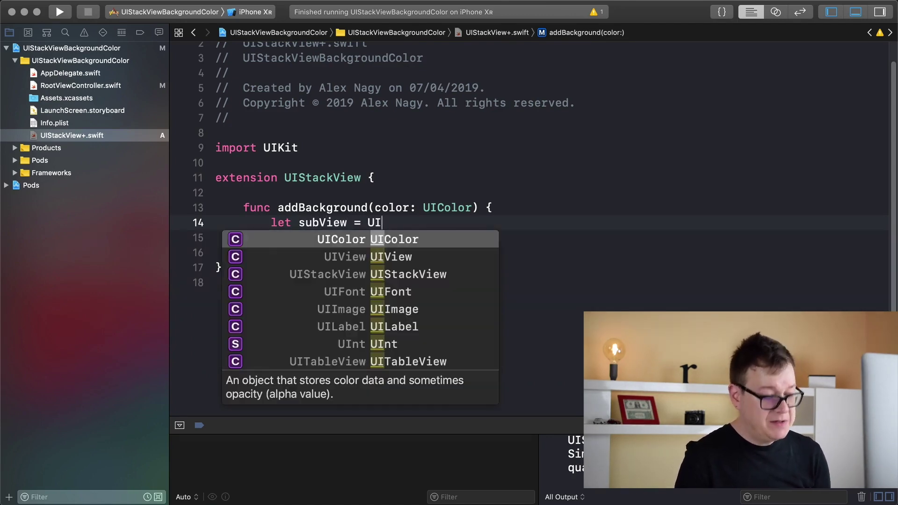
Step: Create subView as UIView(frame: bounds) and set its backgroundColor to color
{"action": "key", "text": "Down"}
{"action": "key", "text": "Return"}
{"action": "type", "text": "("}
{"action": "key", "text": "Down"}
{"action": "key", "text": "Return"}
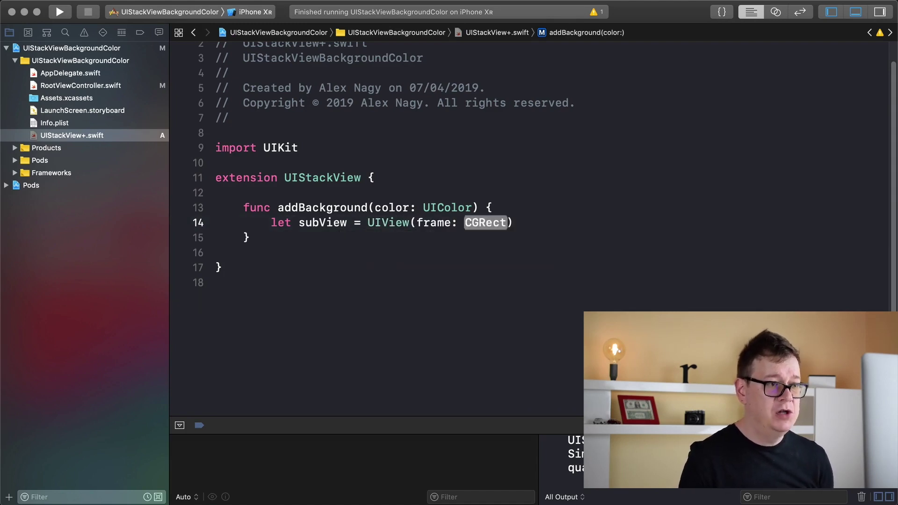
{"action": "type", "text": "bou"}
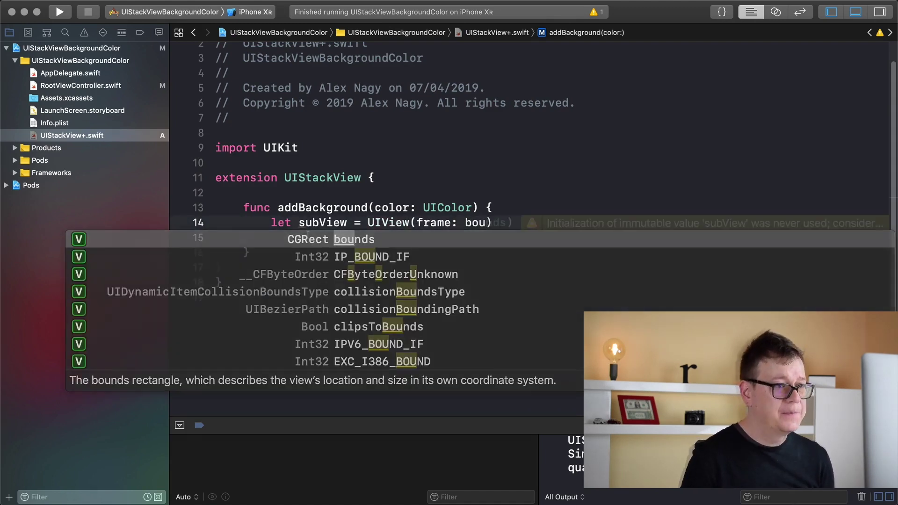
{"action": "key", "text": "Return"}
{"action": "key", "text": "Return"}
{"action": "type", "text": "sub"}
{"action": "key", "text": "Return"}
{"action": "type", "text": "ba"}
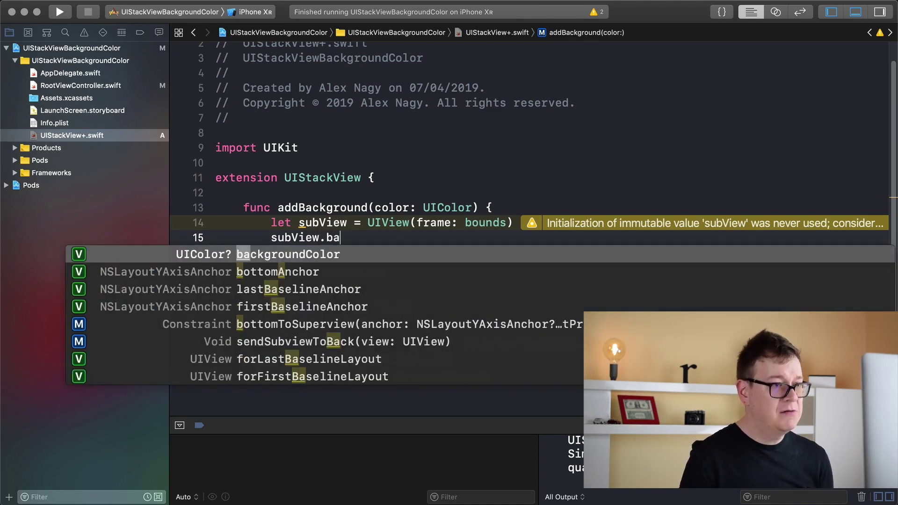
{"action": "key", "text": "Return"}
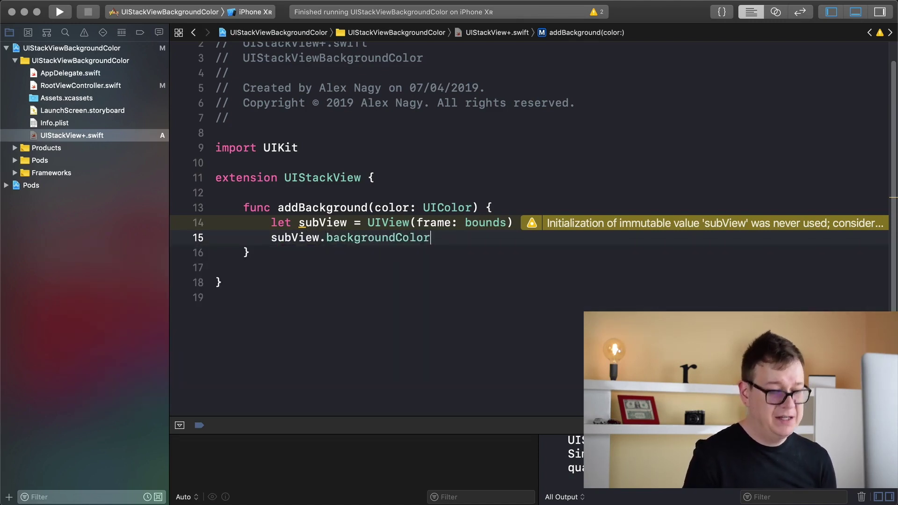
{"action": "type", "text": "= col"}
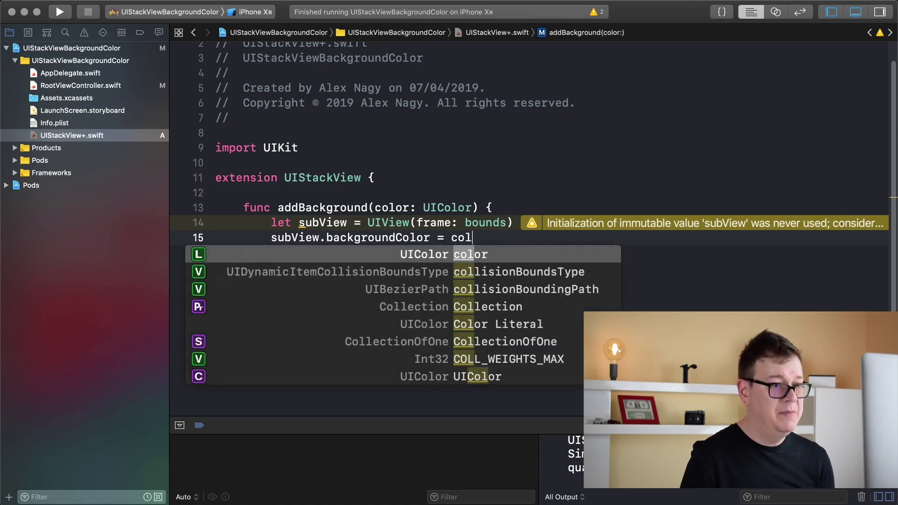
{"action": "key", "text": "Return"}
{"action": "key", "text": "Return"}
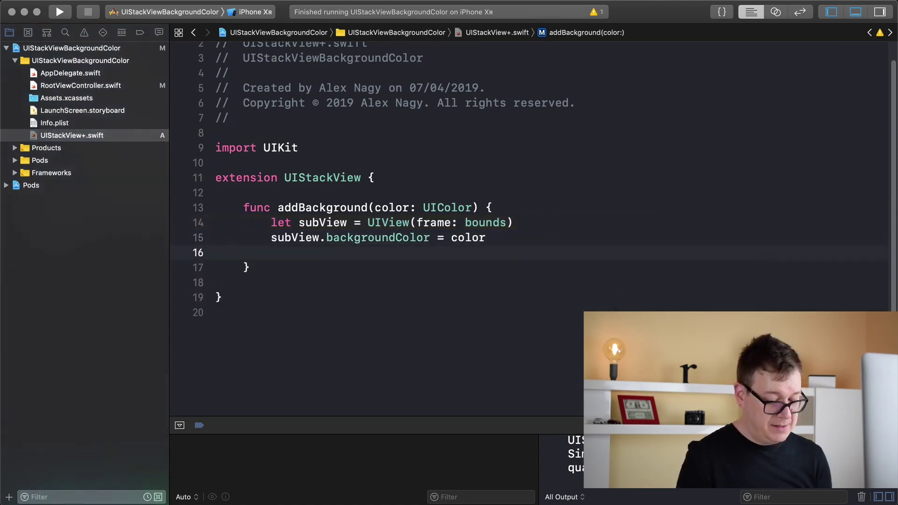
{"action": "type", "text": "sub"}
{"action": "key", "text": "Return"}
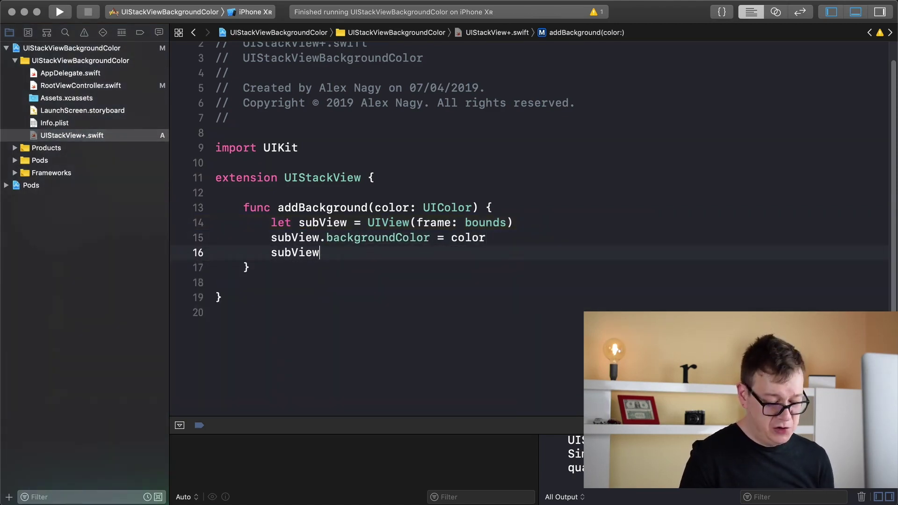
{"action": "type", "text": ".a"}
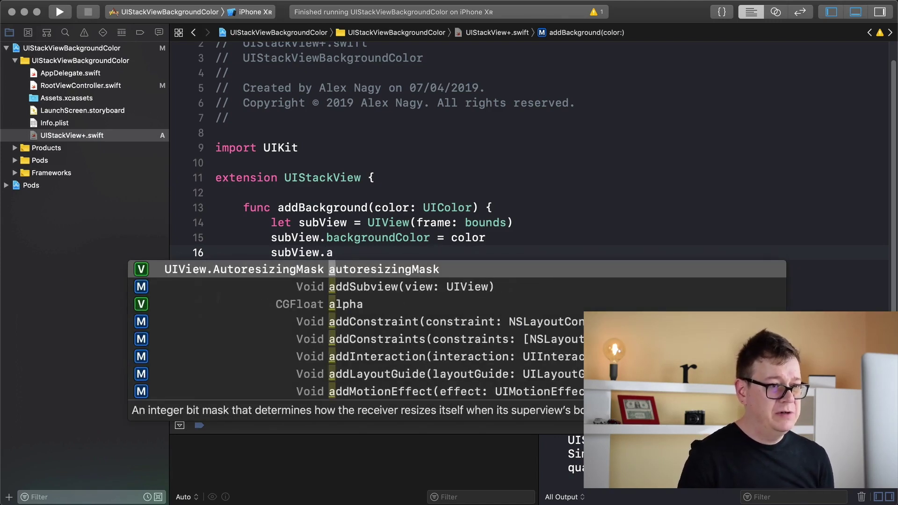
Step: Set subView's autoresizingMask to [.flexibleWidth, .flexibleHeight]
{"action": "key", "text": "Return"}
{"action": "type", "text": "[.f"}
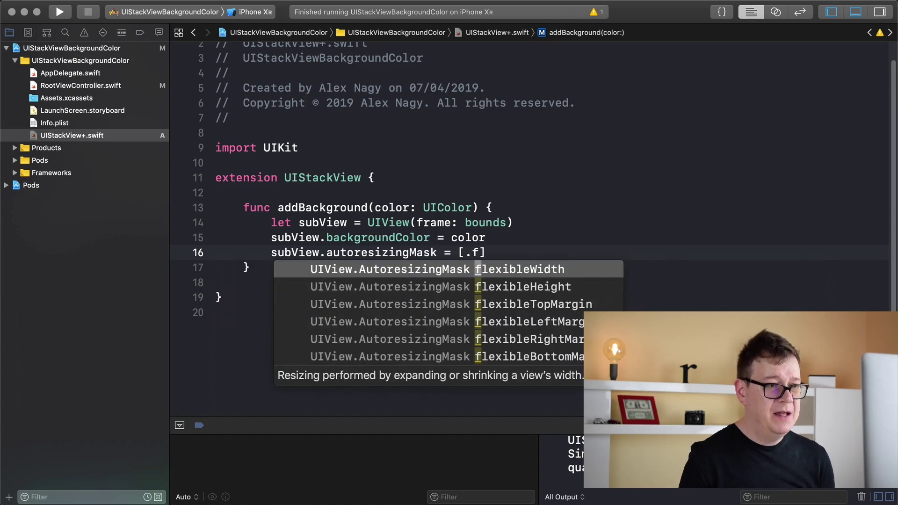
{"action": "key", "text": "Return"}
{"action": "type", "text": ", "}
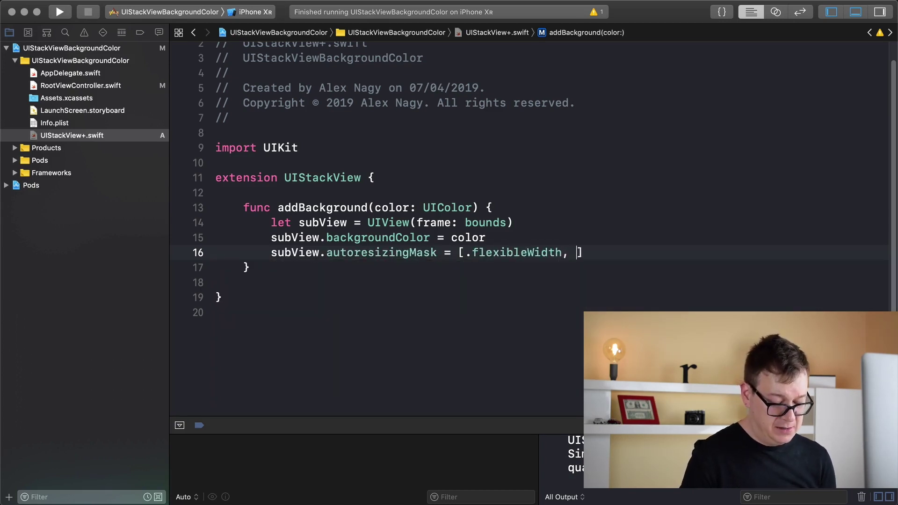
{"action": "type", "text": ".fle"}
{"action": "key", "text": "Down"}
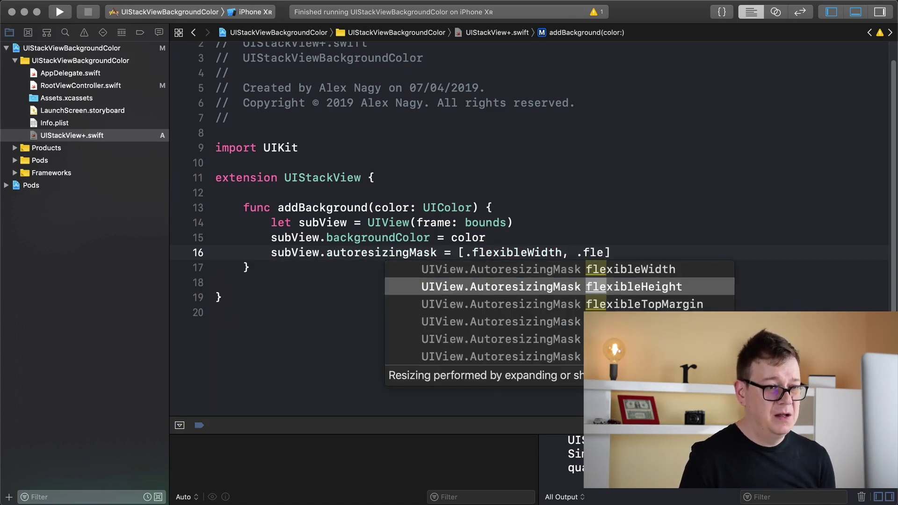
{"action": "key", "text": "Return"}
{"action": "key", "text": "Right"}
{"action": "key", "text": "Return"}
{"action": "type", "text": "inser"}
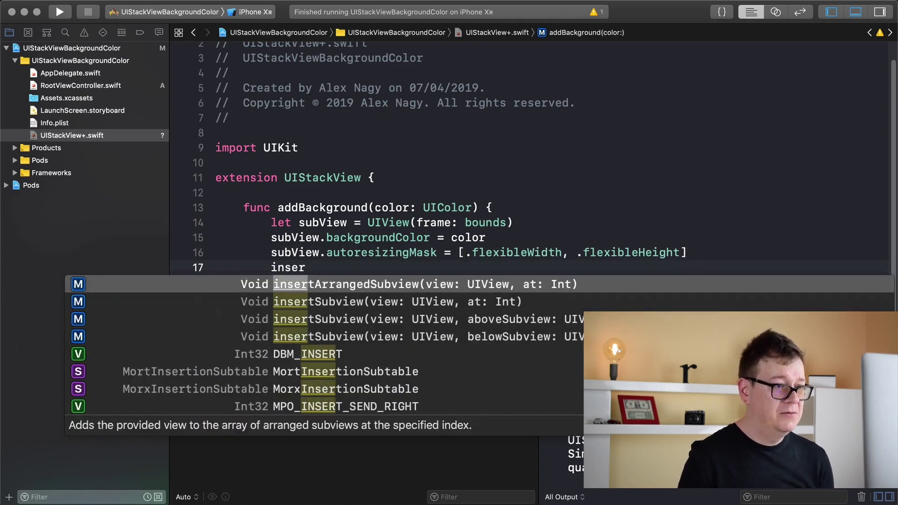
Step: Call insertSubview(subView, at: 0) and build the project with Cmd+B
{"action": "key", "text": "Down"}
{"action": "key", "text": "Return"}
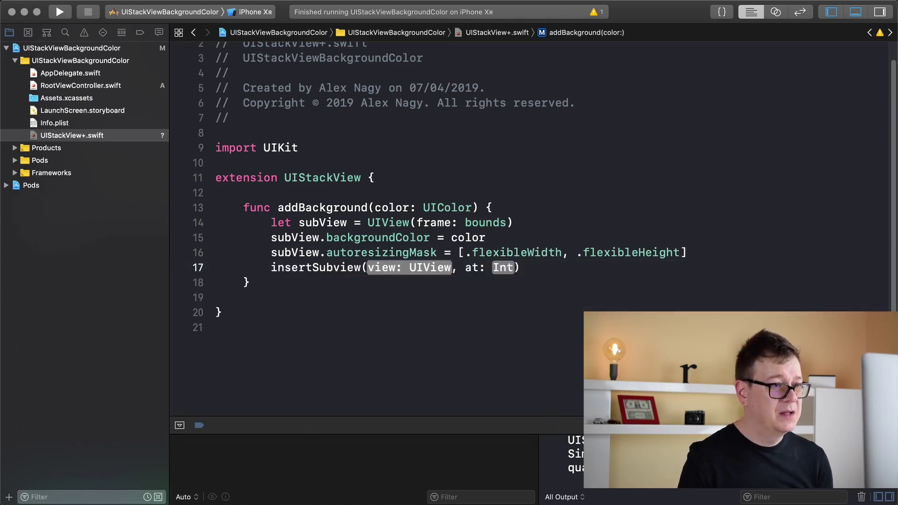
{"action": "type", "text": "sub"}
{"action": "key", "text": "Return"}
{"action": "type", "text": "0"}
{"action": "key", "text": "Right"}
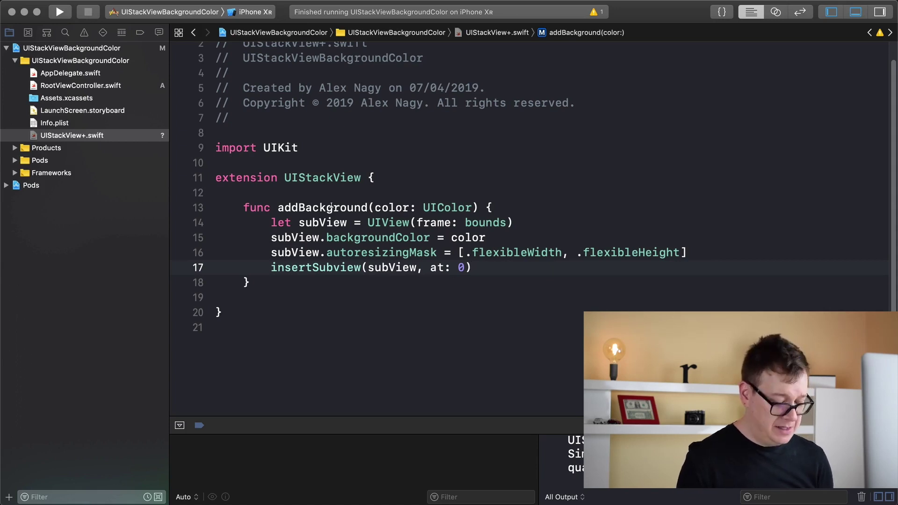
{"action": "key", "text": "super+b"}
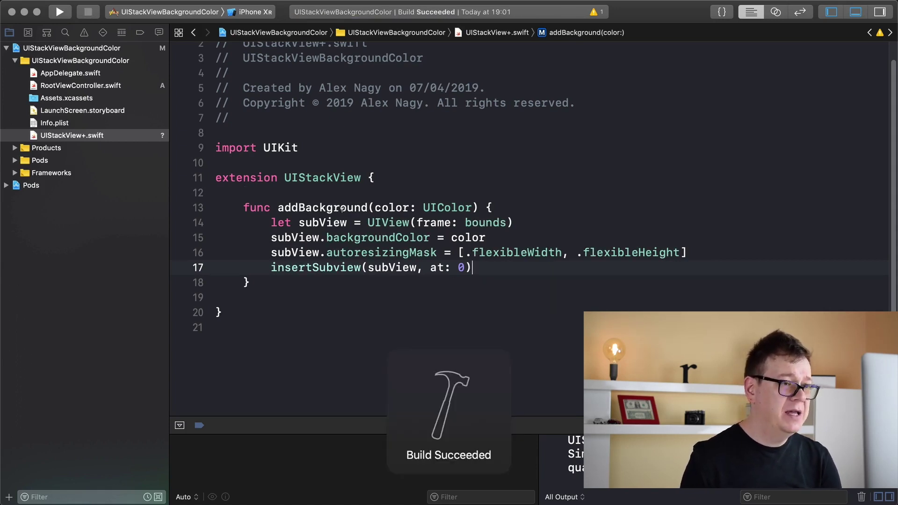
{"action": "double_click", "coordinate": [339, 207]}
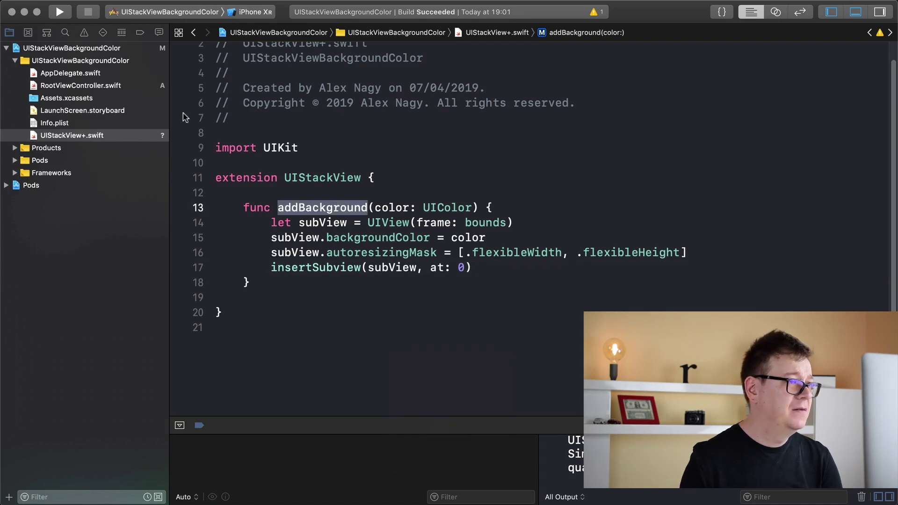
Step: In RootViewController.swift, comment out the red backgroundColor line 27
{"action": "left_click", "coordinate": [81, 86]}
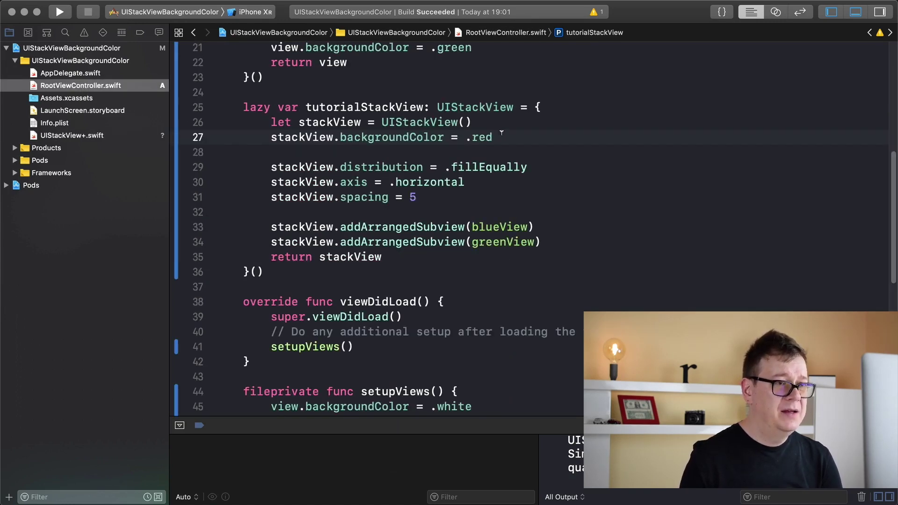
{"action": "left_click_drag", "start_coordinate": [499, 132], "coordinate": [337, 138]}
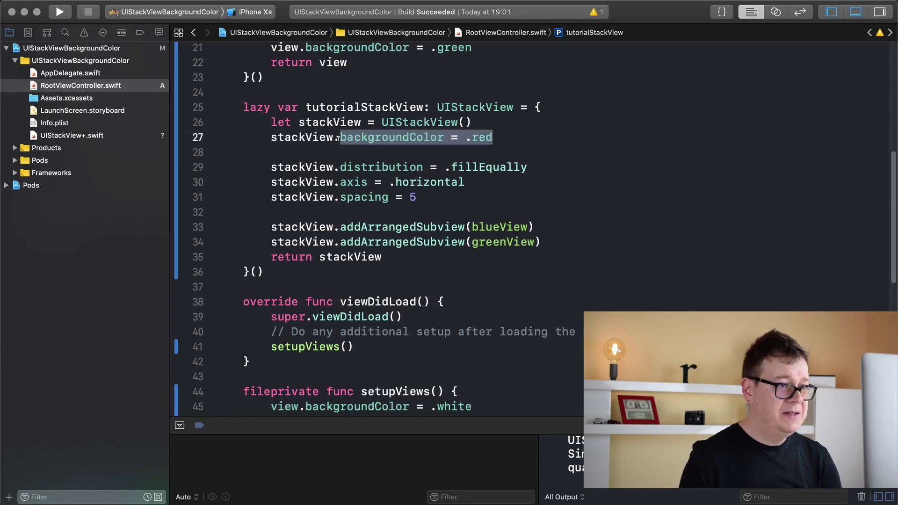
{"action": "key", "text": "super+slash"}
Step: Add stackView.addBackground(color: .red) below the commented-out line
{"action": "left_click", "coordinate": [522, 145]}
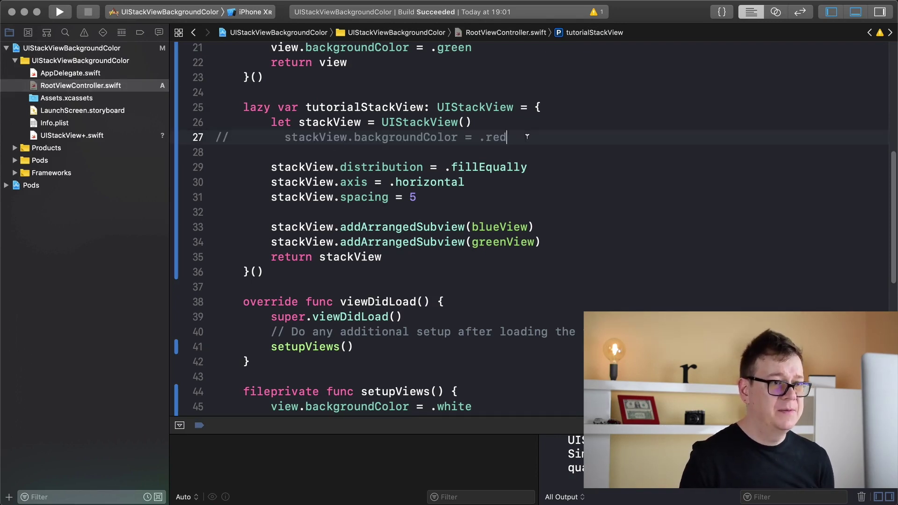
{"action": "key", "text": "Return"}
{"action": "type", "text": "sta"}
{"action": "key", "text": "Return"}
{"action": "type", "text": "add"}
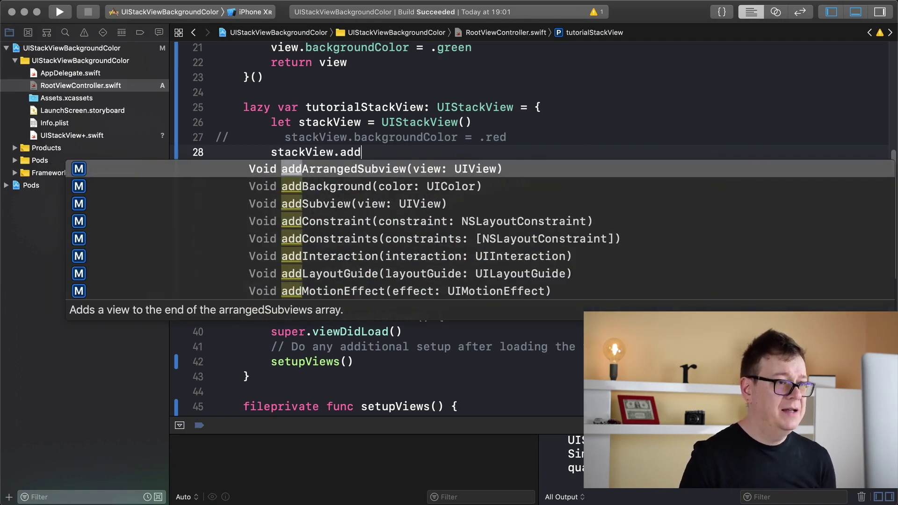
{"action": "key", "text": "Down"}
{"action": "key", "text": "Return"}
{"action": "type", "text": "."}
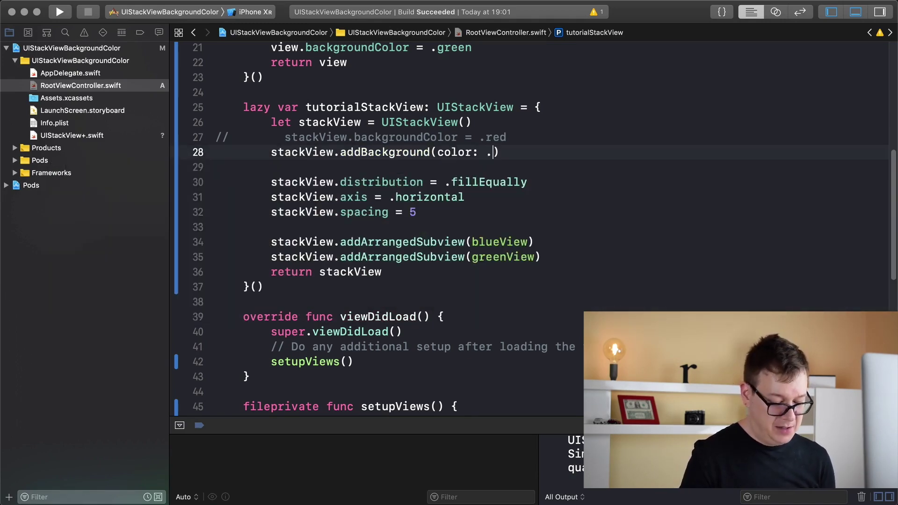
{"action": "type", "text": "red"}
{"action": "key", "text": "Escape"}
{"action": "key", "text": "Up"}
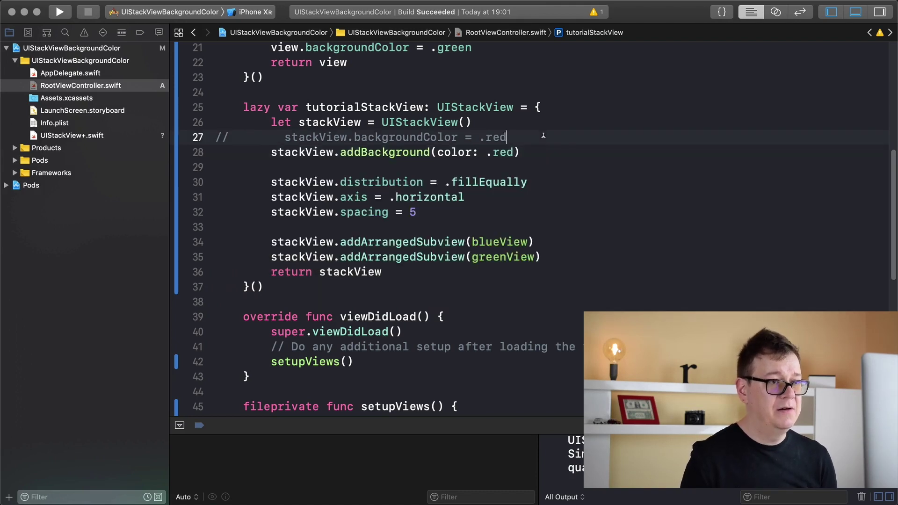
Step: Build and run the app in the iPhone XR simulator
{"action": "left_click", "coordinate": [60, 11]}
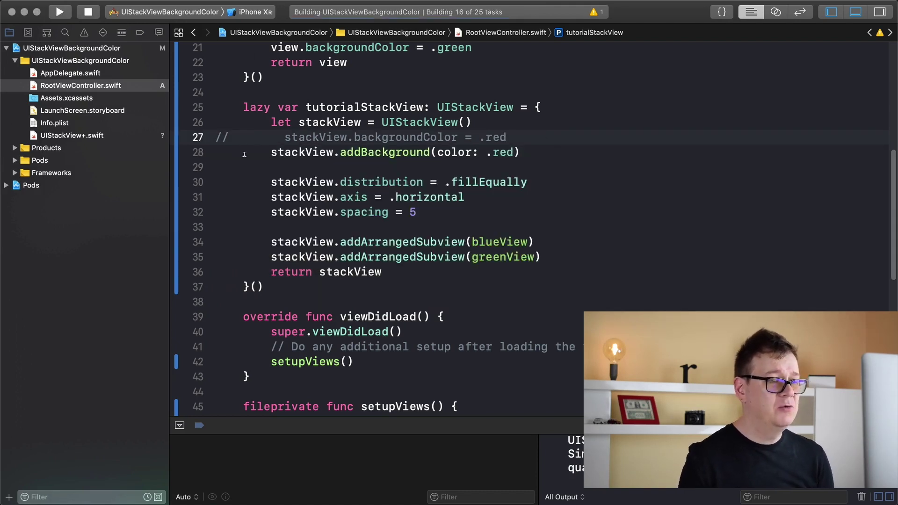